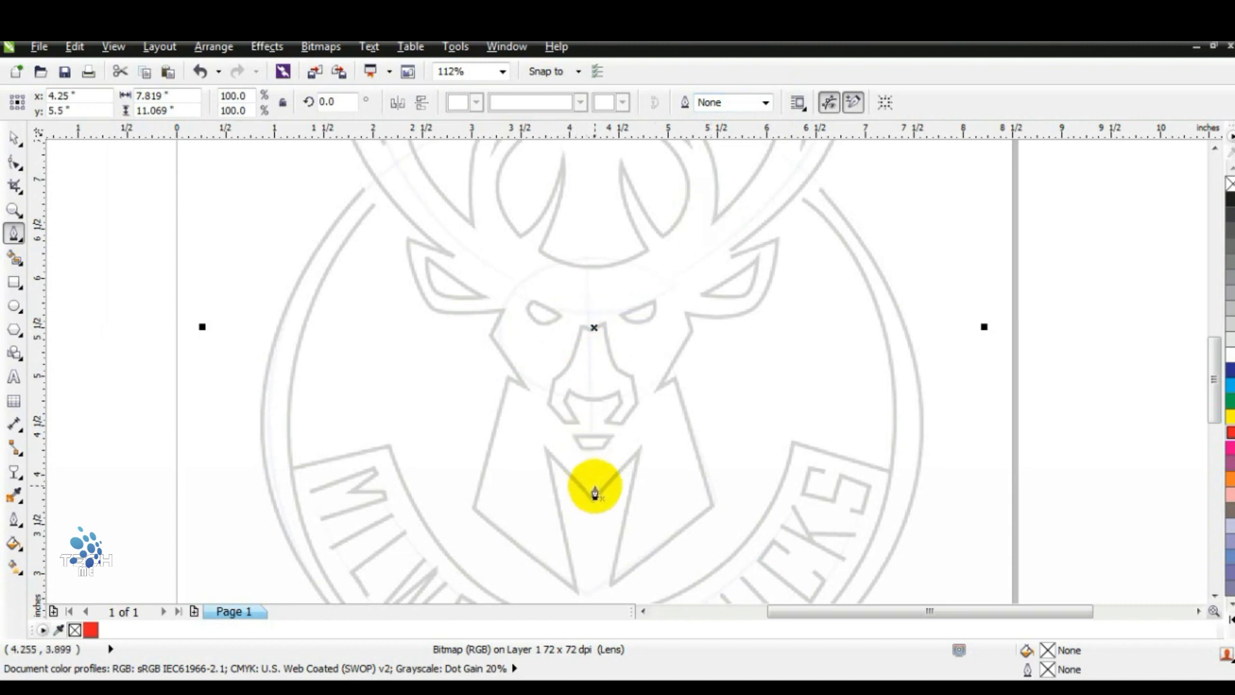
# Start a Pen outline about 2.4 in up the deer's centre line, extend it to the left inner antler's base, and make it red, 3 pt.
pyautogui.click(593, 501)
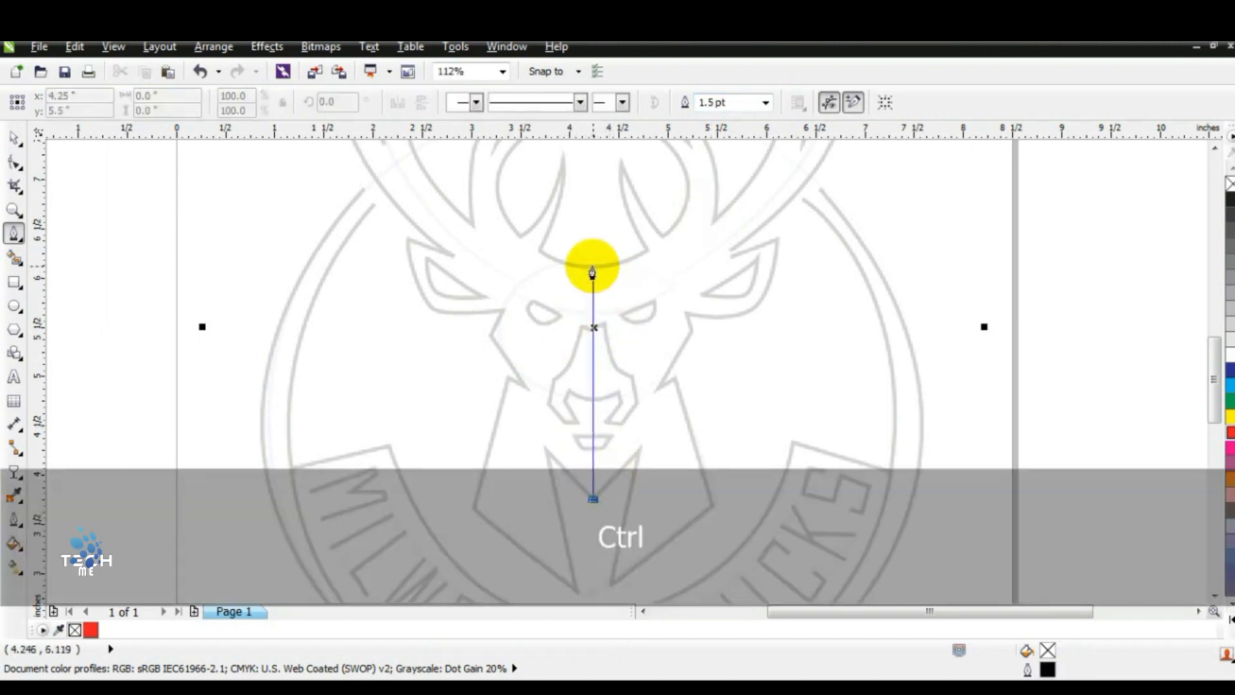
pyautogui.click(593, 261)
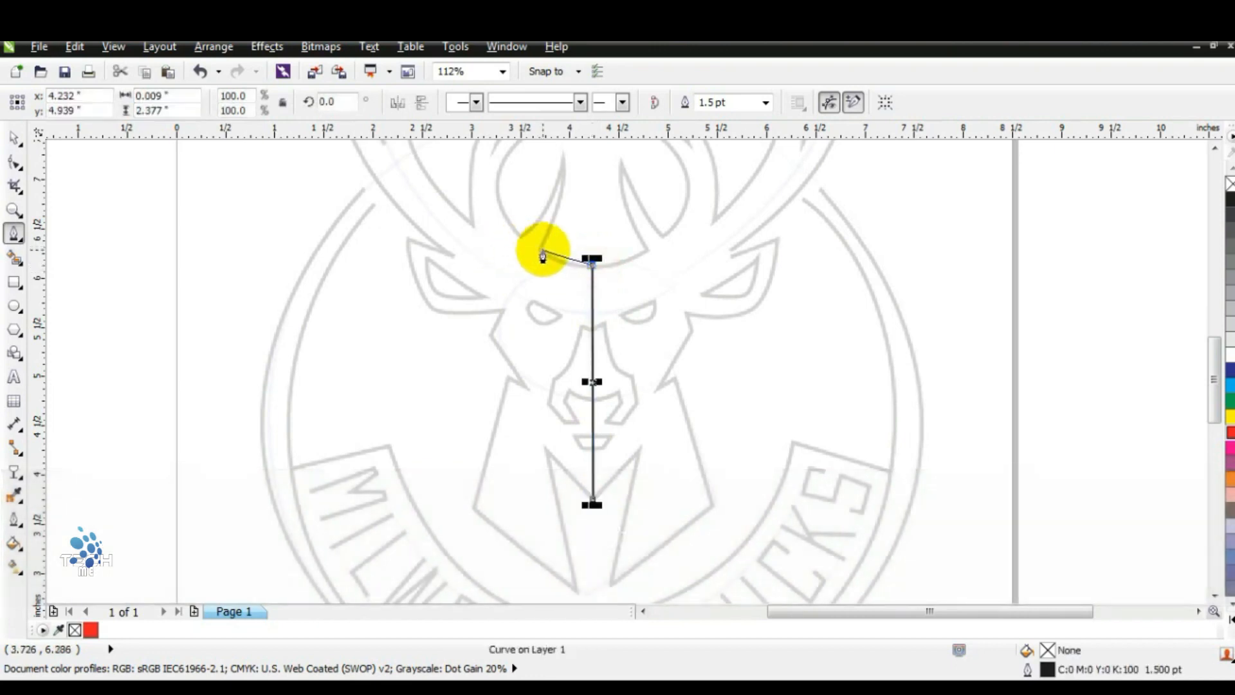
pyautogui.press('space')
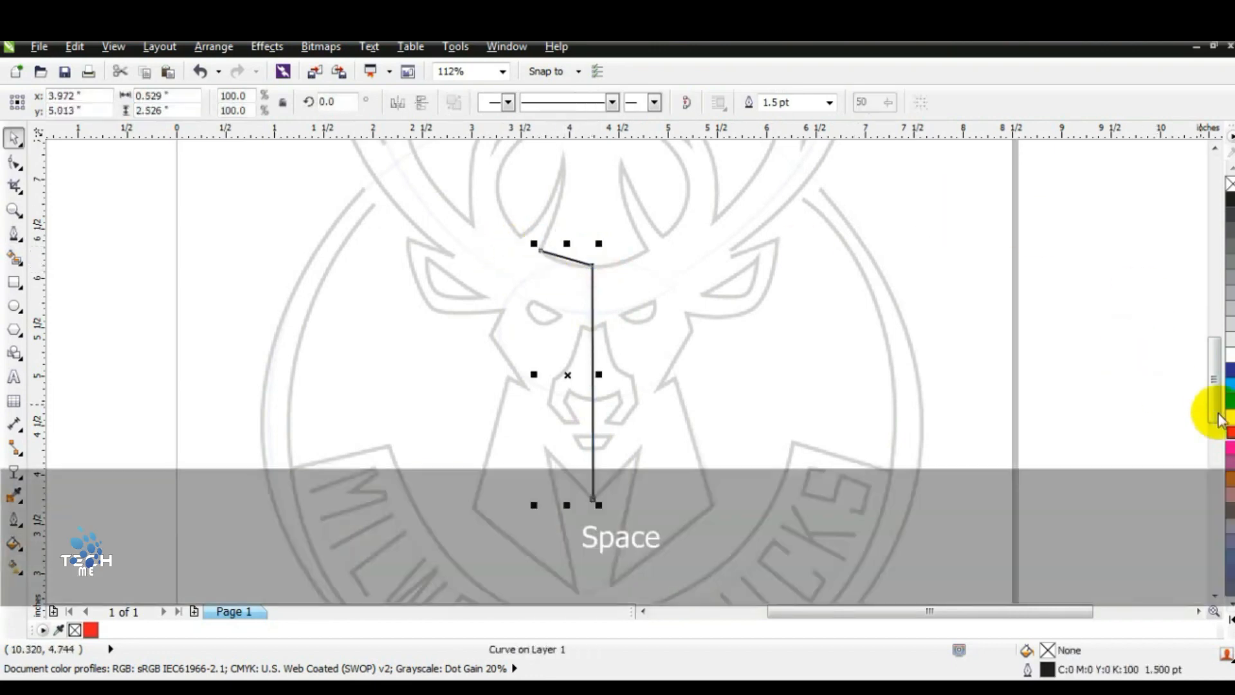
pyautogui.rightClick(1228, 432)
pyautogui.click(829, 103)
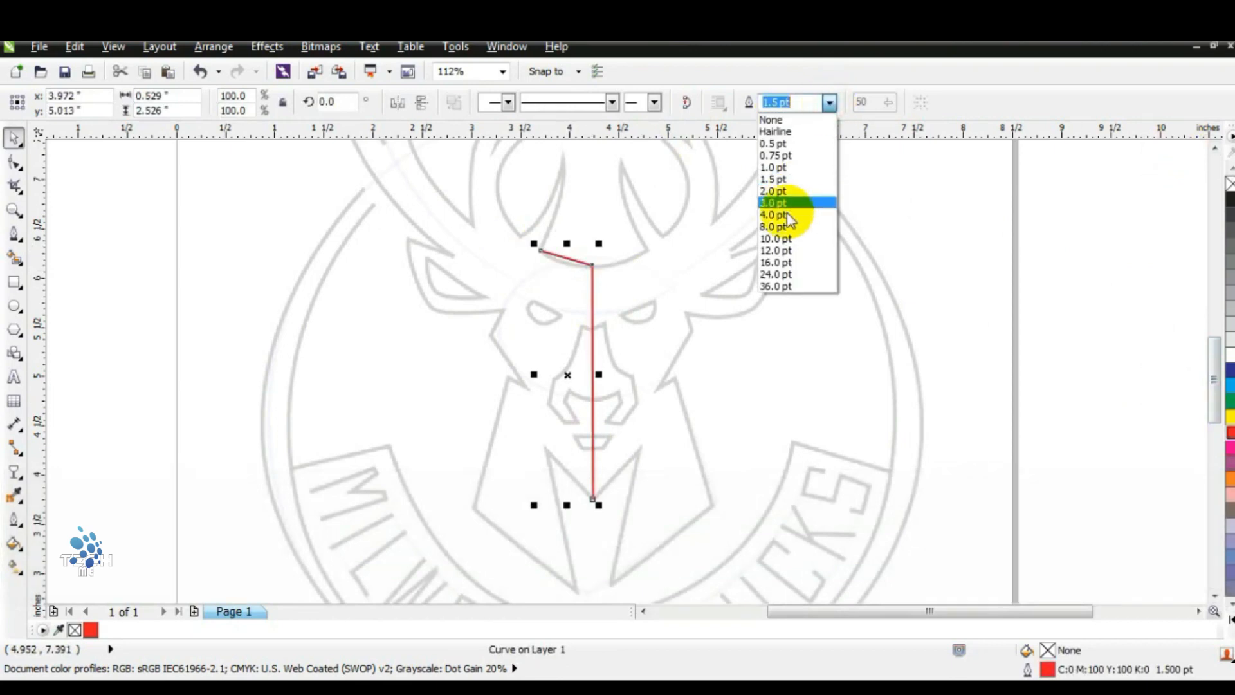
pyautogui.click(784, 208)
# Continue the Pen outline with straight segments around the tips and notches of the left inner antler, down to its outer base.
pyautogui.click(1215, 147)
pyautogui.click(14, 233)
pyautogui.click(541, 390)
pyautogui.click(562, 294)
pyautogui.click(519, 377)
pyautogui.click(542, 264)
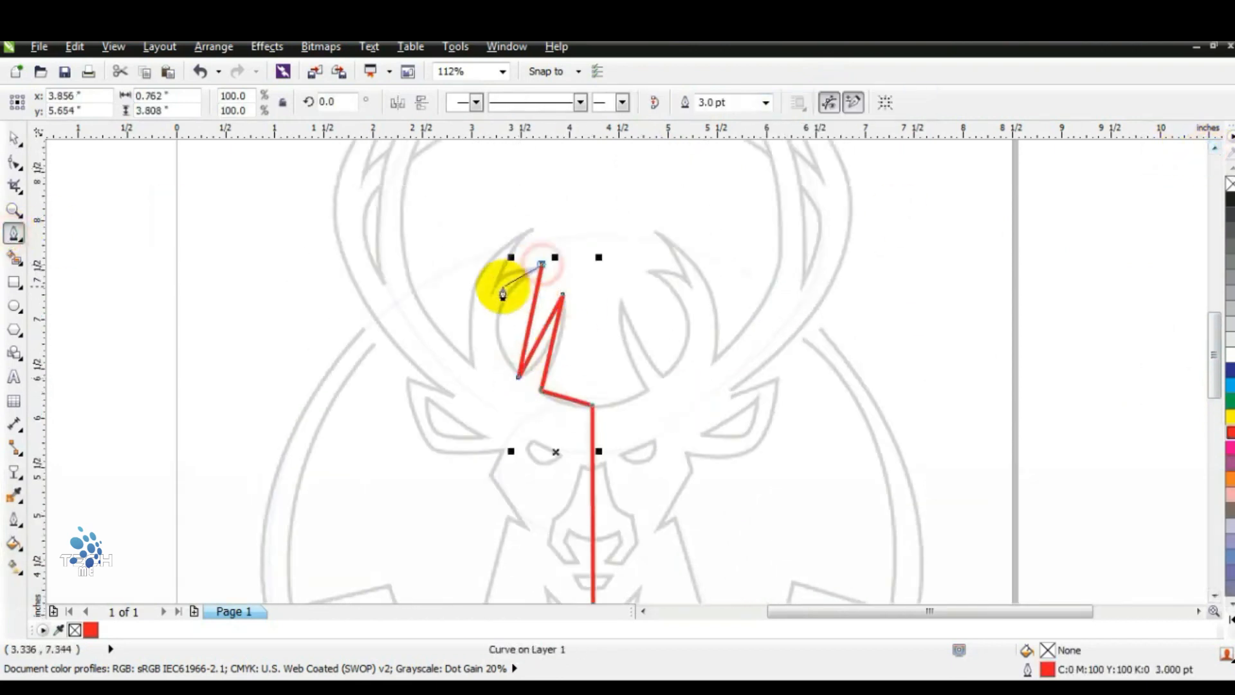
pyautogui.click(499, 283)
pyautogui.click(532, 229)
pyautogui.click(474, 364)
# Extend the outline with straight segments up the large left antler and around its tines to the outermost tip.
pyautogui.press('space')
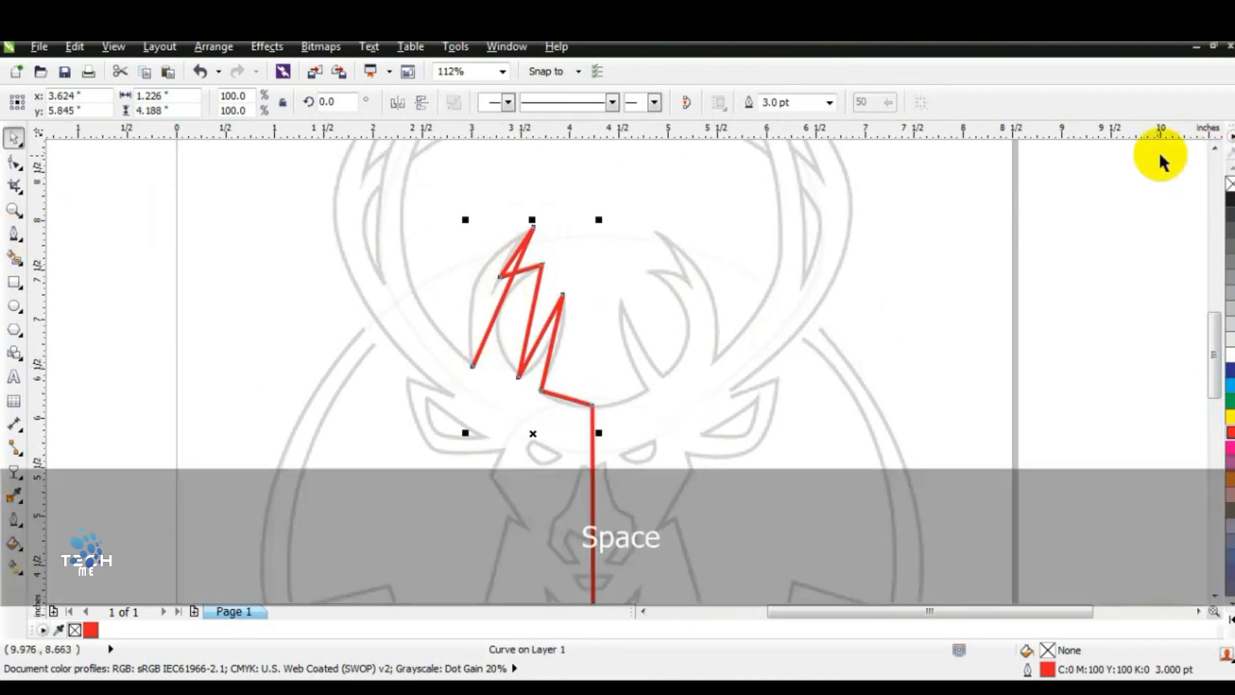
pyautogui.click(1214, 148)
pyautogui.click(1215, 148)
pyautogui.press('space')
pyautogui.click(473, 505)
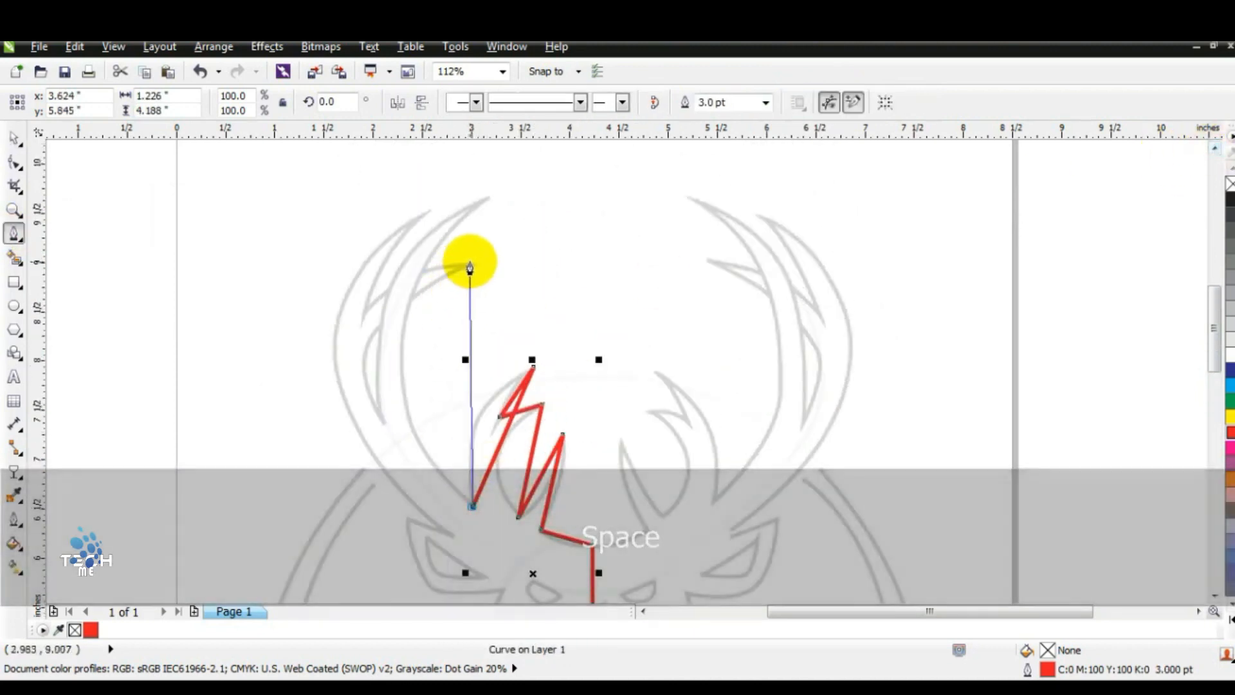
pyautogui.click(412, 299)
pyautogui.click(473, 264)
pyautogui.click(422, 270)
pyautogui.click(490, 194)
pyautogui.click(387, 293)
pyautogui.click(365, 309)
pyautogui.click(426, 209)
# Extend the outline from the outermost antler tip to the antler base and around the left ear.
pyautogui.click(451, 535)
pyautogui.click(404, 518)
pyautogui.click(450, 591)
pyautogui.click(504, 589)
# Trace the left cheek, jaw and neck with straight segments and close the outline at the chest notch on the centre line.
pyautogui.press('space')
pyautogui.click(1213, 595)
pyautogui.press('space')
pyautogui.click(503, 217)
pyautogui.click(490, 243)
pyautogui.click(508, 283)
pyautogui.click(531, 297)
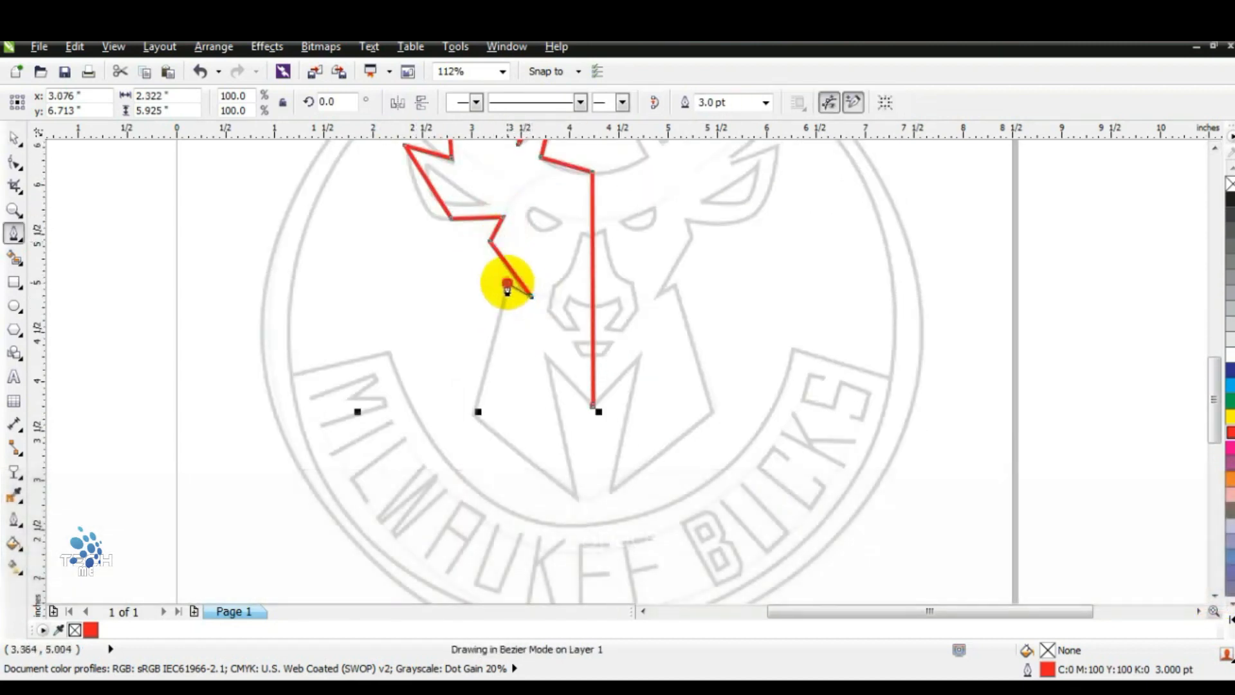
pyautogui.click(475, 412)
pyautogui.click(577, 500)
pyautogui.click(545, 351)
pyautogui.click(593, 406)
# Bend the outer and inner edges of the large left antler to follow the sketch, adjusting the curve handles of the outer edge.
pyautogui.click(12, 169)
pyautogui.press('F3')
pyautogui.press('F3')
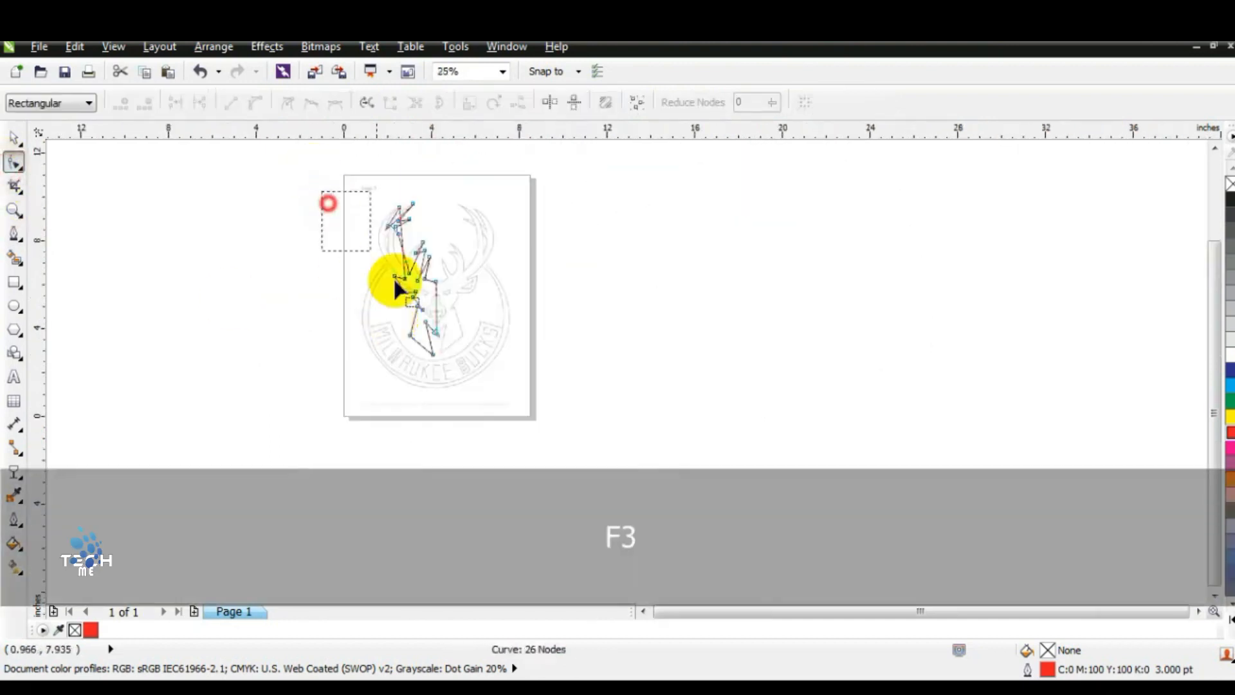
pyautogui.hotkey('shift', 'F2')
pyautogui.click(14, 210)
pyautogui.moveTo(483, 557); pyautogui.dragTo(835, 155)
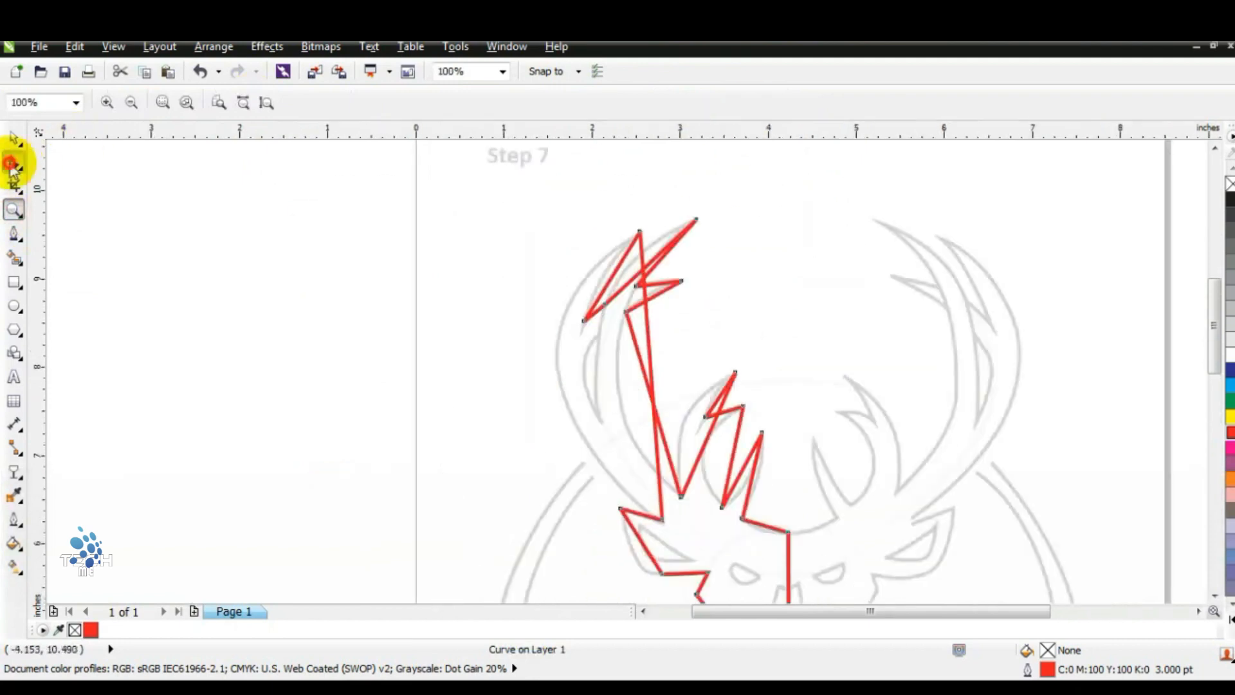
pyautogui.click(13, 162)
pyautogui.moveTo(650, 366); pyautogui.dragTo(560, 351)
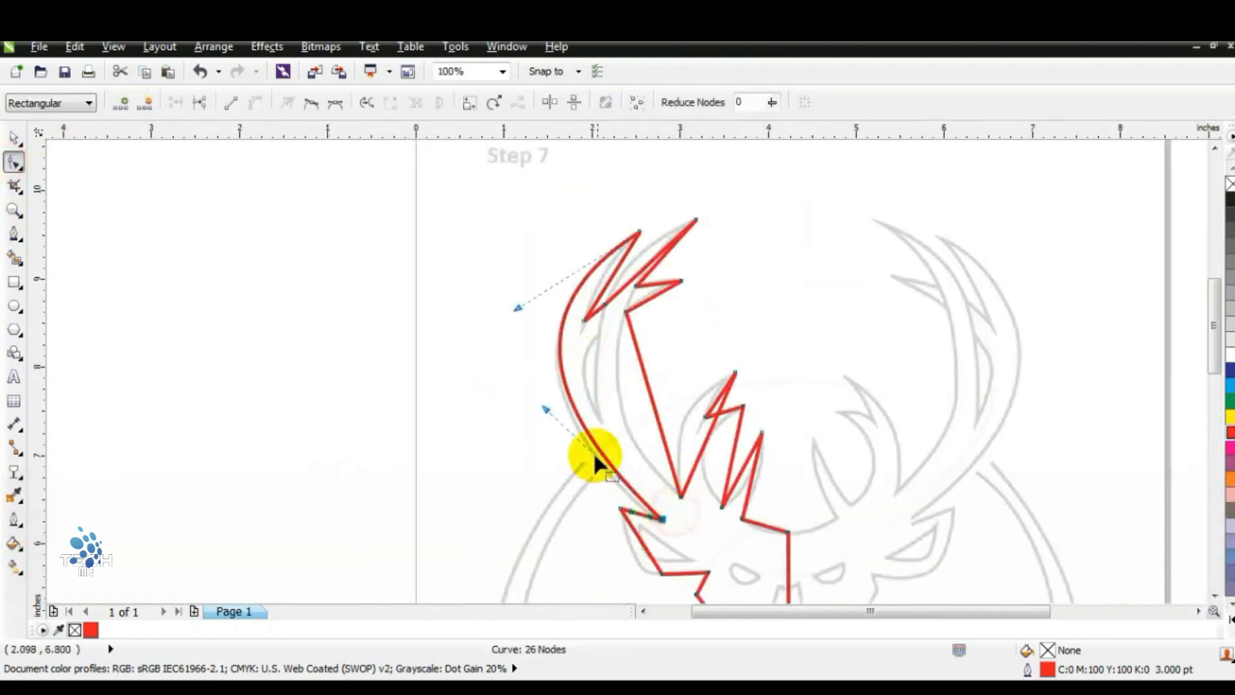
pyautogui.moveTo(542, 425); pyautogui.dragTo(547, 436)
pyautogui.moveTo(516, 308); pyautogui.dragTo(510, 307)
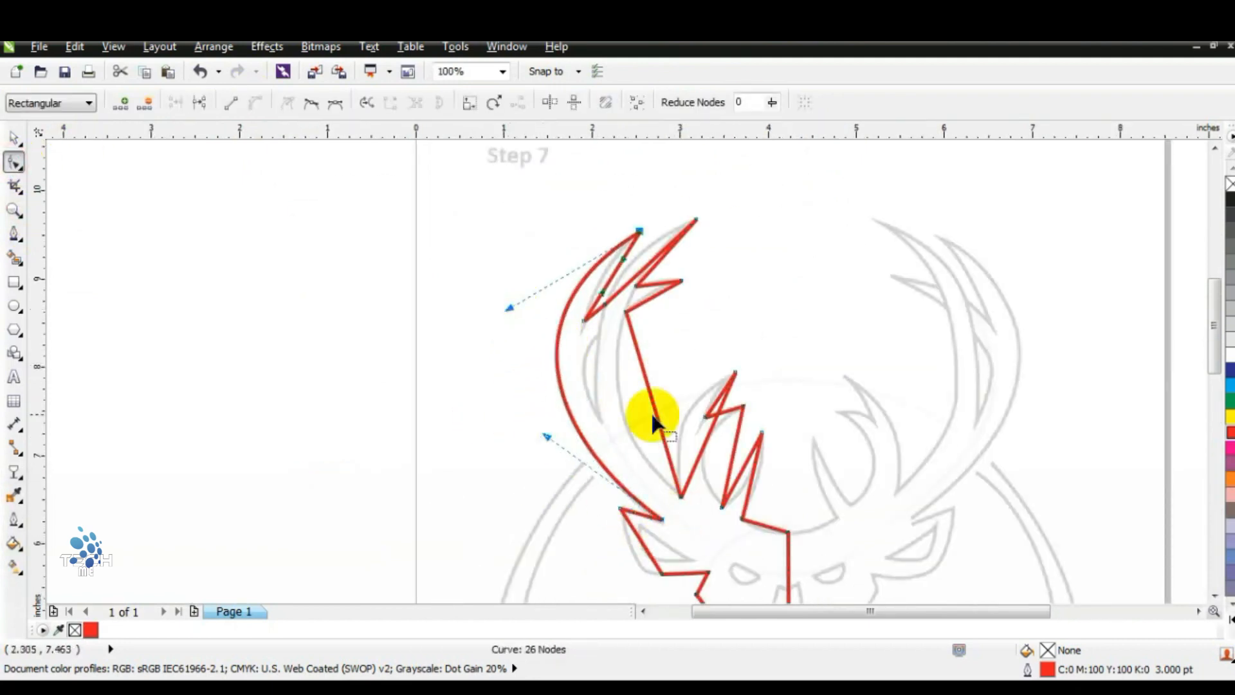
pyautogui.moveTo(623, 409); pyautogui.dragTo(624, 420)
# Curve the segments between the large left antler's tines and reposition the notch node to match the sketch.
pyautogui.click(14, 210)
pyautogui.moveTo(532, 213); pyautogui.dragTo(824, 446)
pyautogui.click(12, 164)
pyautogui.moveTo(579, 249); pyautogui.dragTo(490, 252)
pyautogui.moveTo(468, 333); pyautogui.dragTo(483, 321)
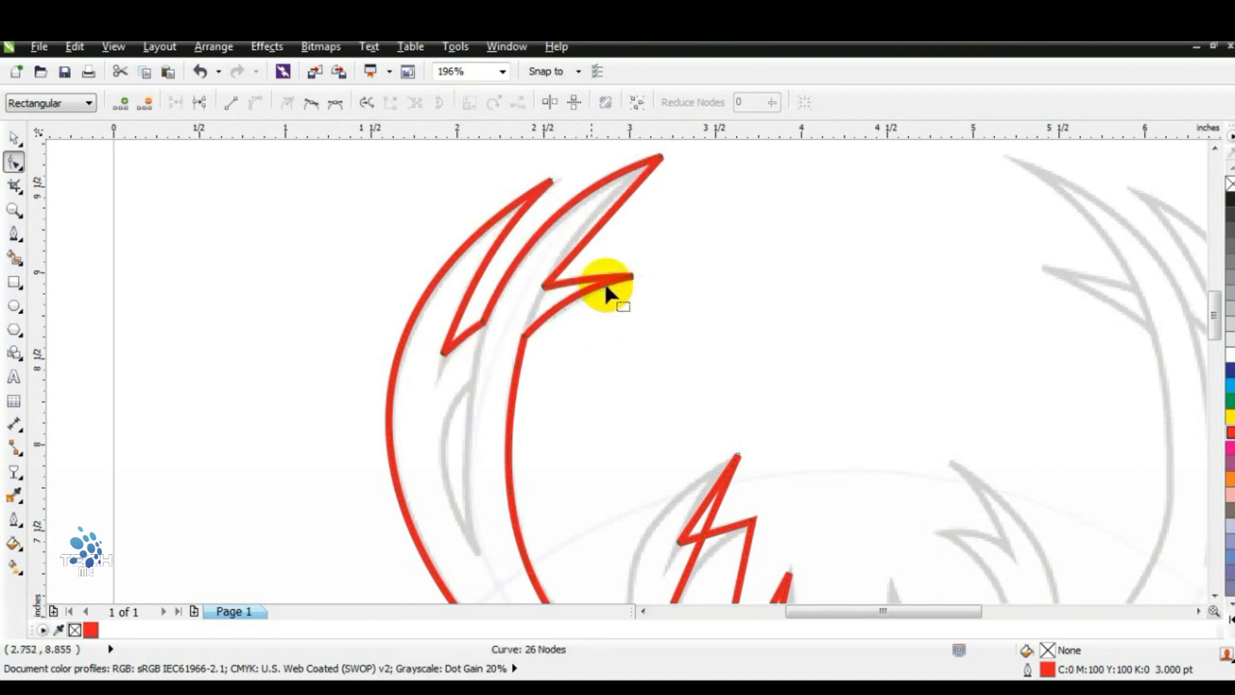
# Set the head outline's width to 1 pt.
pyautogui.click(14, 137)
pyautogui.click(830, 102)
pyautogui.click(780, 168)
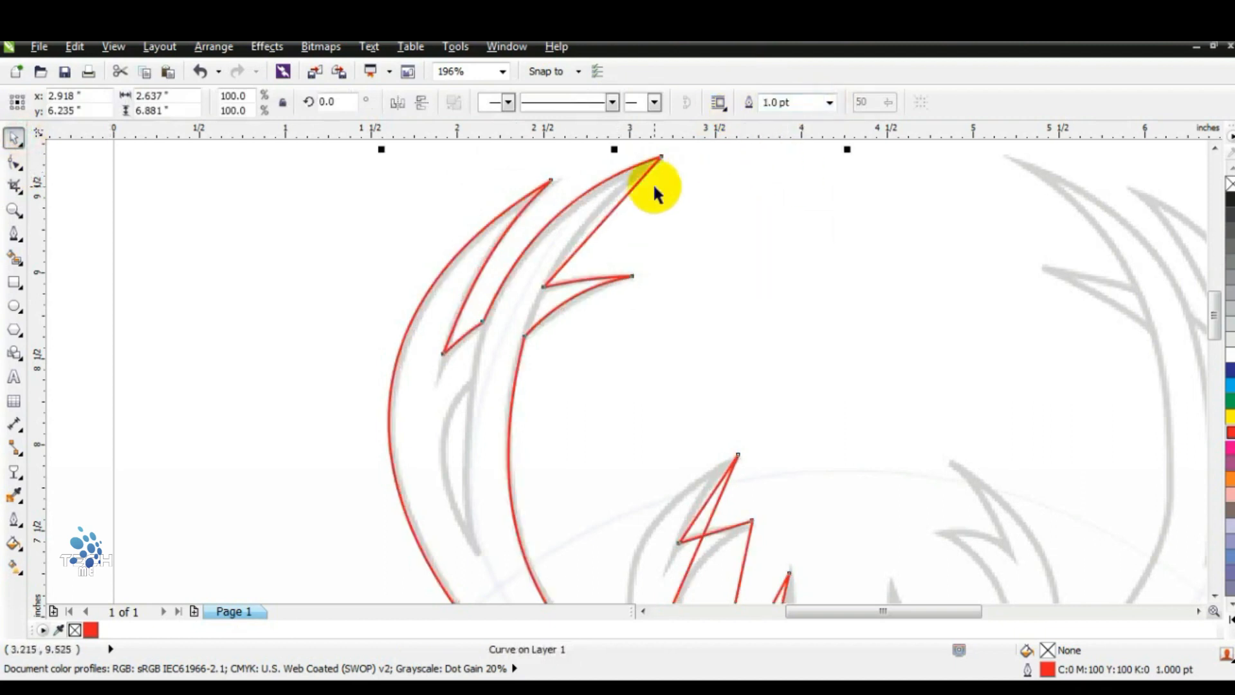
# Refine the notch nodes and curves between the large left antler's tines to fit the sketch more closely.
pyautogui.click(14, 160)
pyautogui.moveTo(445, 352)
pyautogui.mouseDown()
pyautogui.moveTo(442, 364)
pyautogui.moveTo(454, 349)
pyautogui.mouseUp()
pyautogui.moveTo(472, 329); pyautogui.dragTo(470, 326)
pyautogui.moveTo(454, 349); pyautogui.dragTo(452, 349)
pyautogui.moveTo(471, 292); pyautogui.dragTo(467, 292)
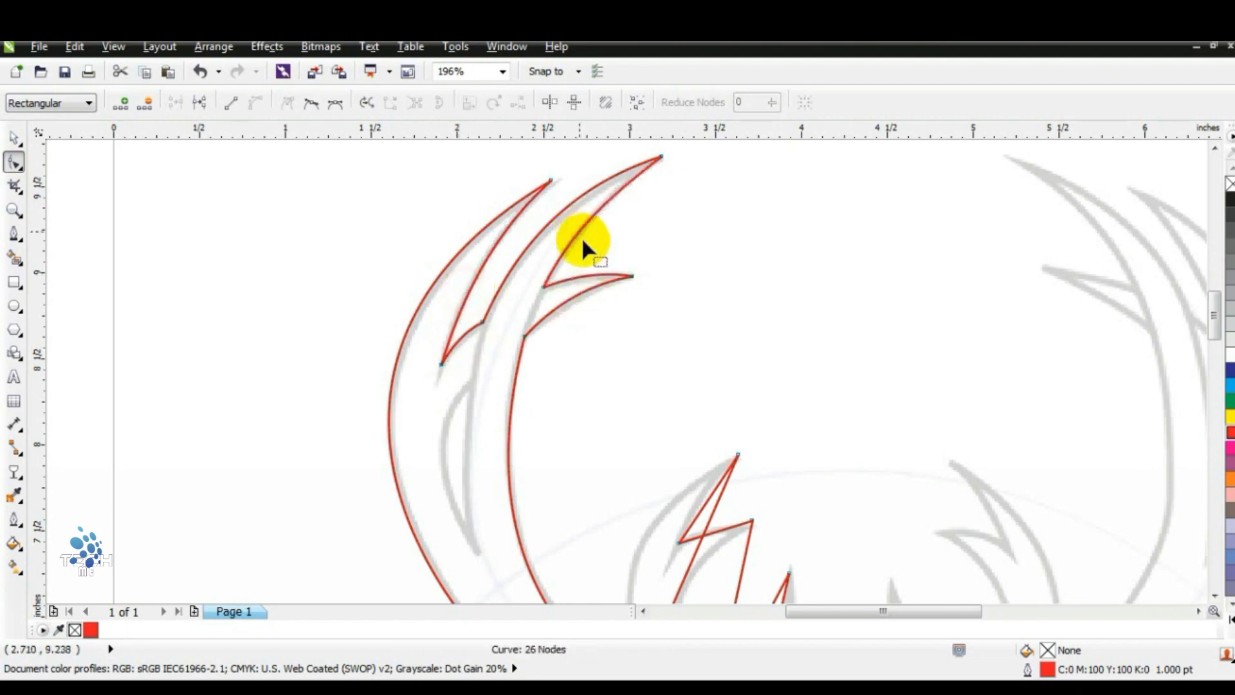
# Bend the segments of the left inner antler and the forehead edge into curves that follow the sketch.
pyautogui.click(14, 210)
pyautogui.rightClick(521, 344)
pyautogui.moveTo(523, 345); pyautogui.dragTo(926, 611)
pyautogui.click(15, 161)
pyautogui.moveTo(590, 296); pyautogui.dragTo(565, 275)
pyautogui.moveTo(635, 328); pyautogui.dragTo(599, 322)
pyautogui.moveTo(629, 264); pyautogui.dragTo(624, 261)
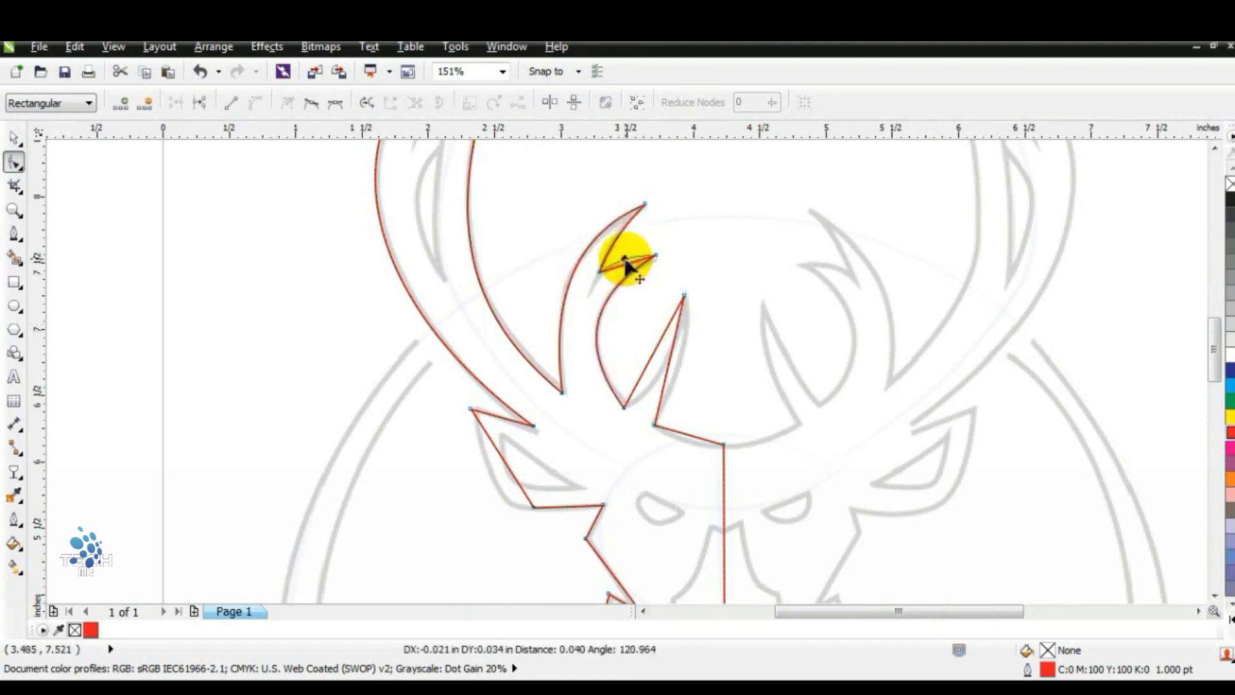
pyautogui.moveTo(668, 359)
pyautogui.mouseDown()
pyautogui.moveTo(642, 354)
pyautogui.moveTo(663, 366)
pyautogui.mouseUp()
pyautogui.moveTo(686, 431); pyautogui.dragTo(711, 431)
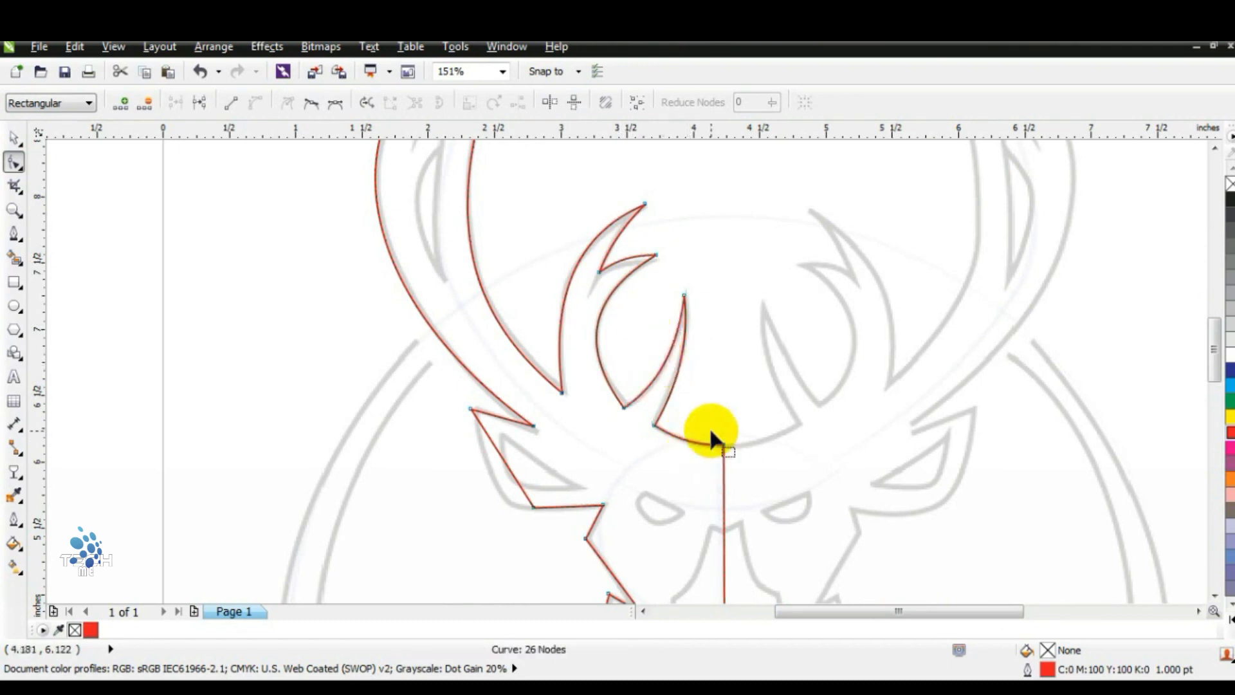
# Round the outer lower edge of the left ear to follow the sketch.
pyautogui.click(1213, 604)
pyautogui.moveTo(515, 341); pyautogui.dragTo(508, 360)
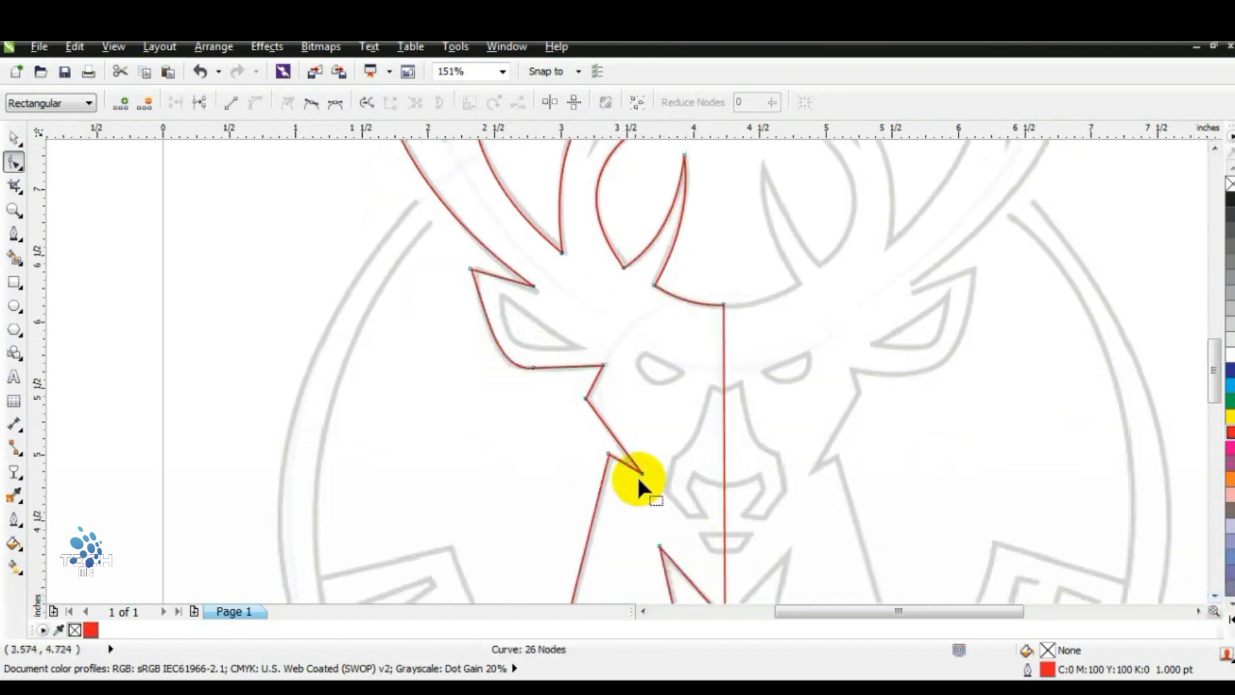
pyautogui.click(1214, 596)
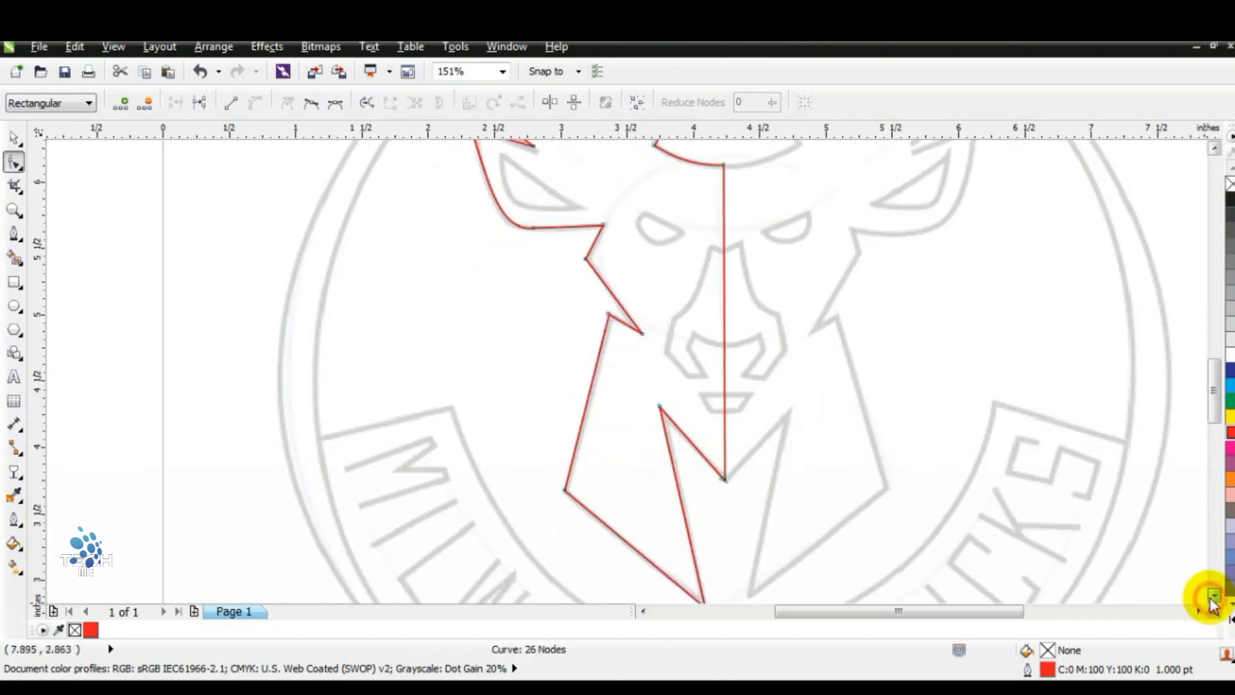
# Draw a closed two-node shape about 0.93 in tall for the crescent detail inside the large left antler.
pyautogui.click(14, 210)
pyautogui.rightClick(587, 307)
pyautogui.moveTo(477, 251); pyautogui.dragTo(787, 462)
pyautogui.click(13, 237)
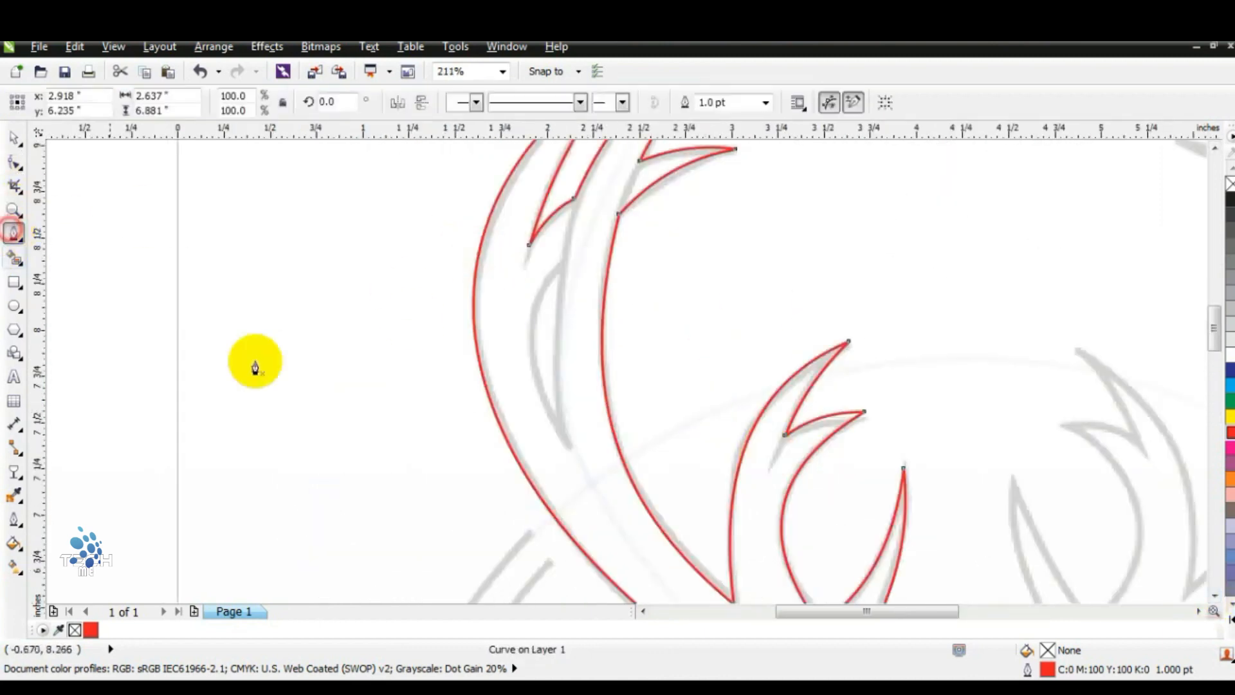
pyautogui.click(560, 274)
pyautogui.doubleClick(568, 452)
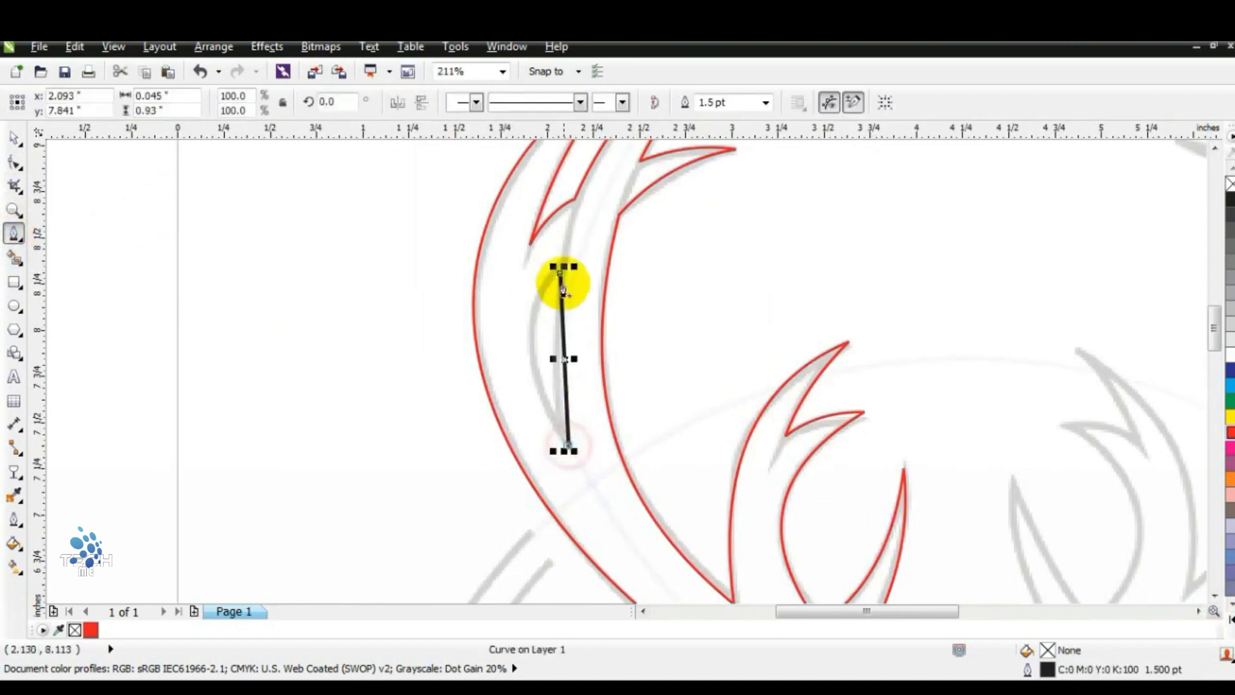
pyautogui.click(14, 228)
# Convert the antler detail's segments to curves and bend them into a crescent matching the sketch.
pyautogui.click(14, 166)
pyautogui.moveTo(306, 229); pyautogui.dragTo(670, 519)
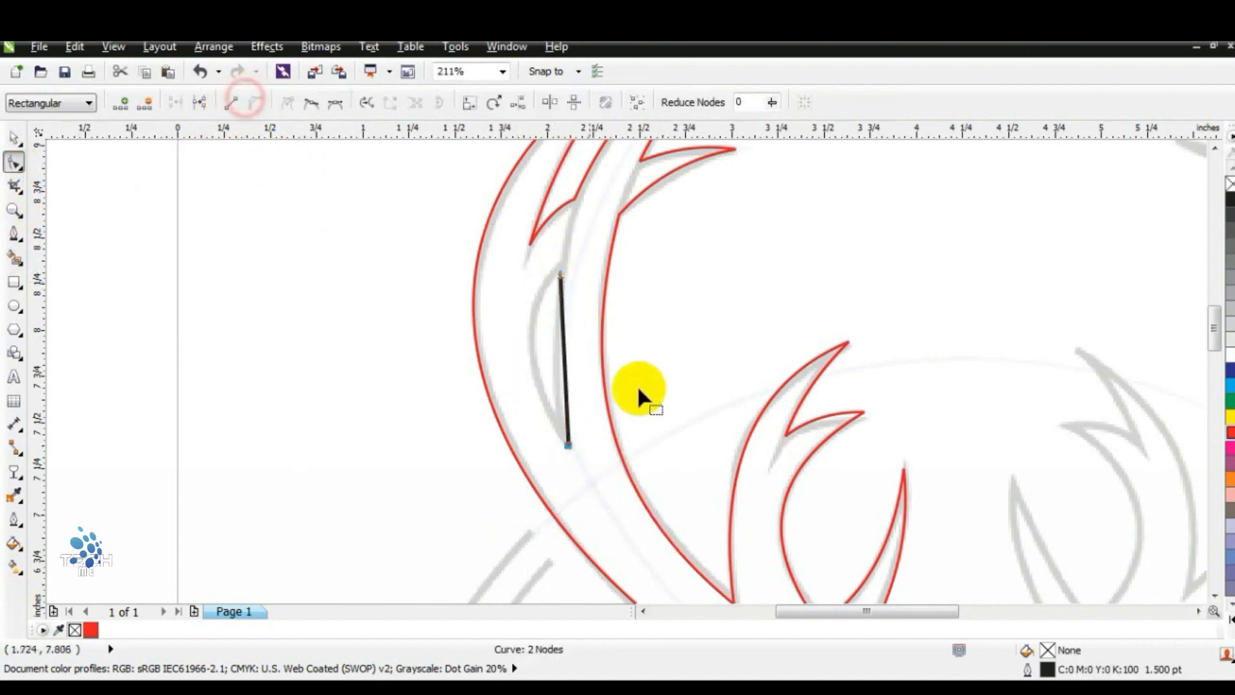
pyautogui.moveTo(565, 362); pyautogui.dragTo(562, 333)
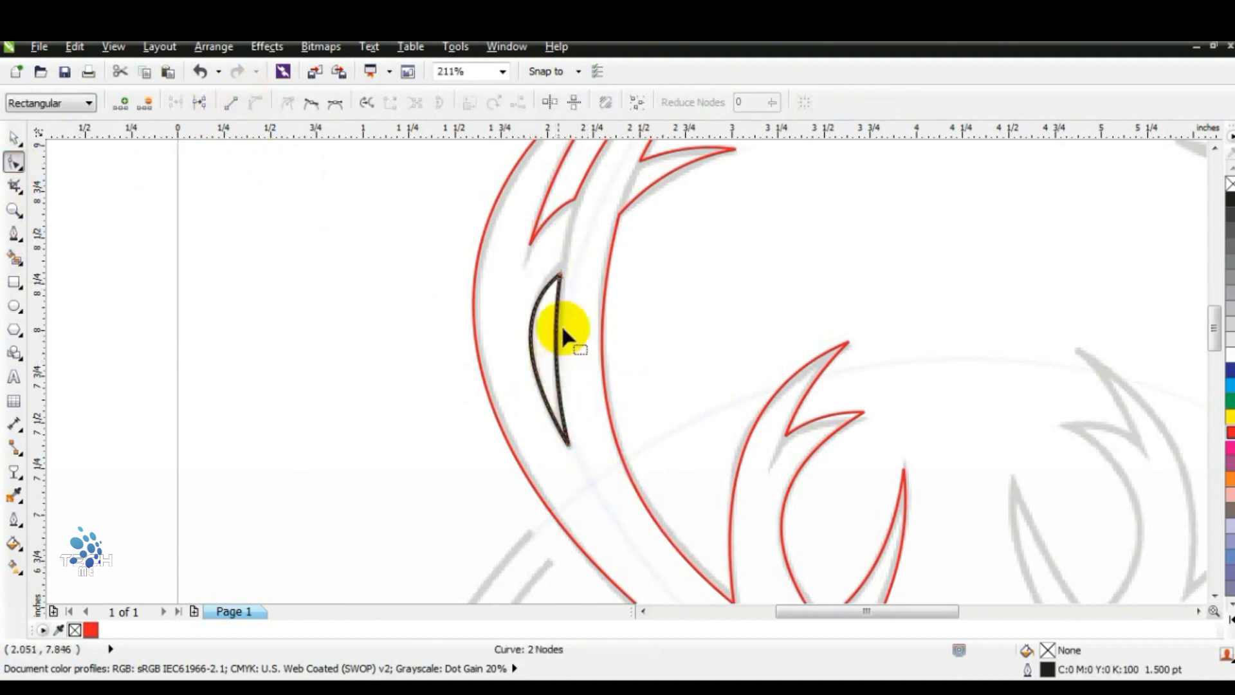
pyautogui.moveTo(560, 278); pyautogui.dragTo(561, 266)
pyautogui.moveTo(523, 370); pyautogui.dragTo(557, 399)
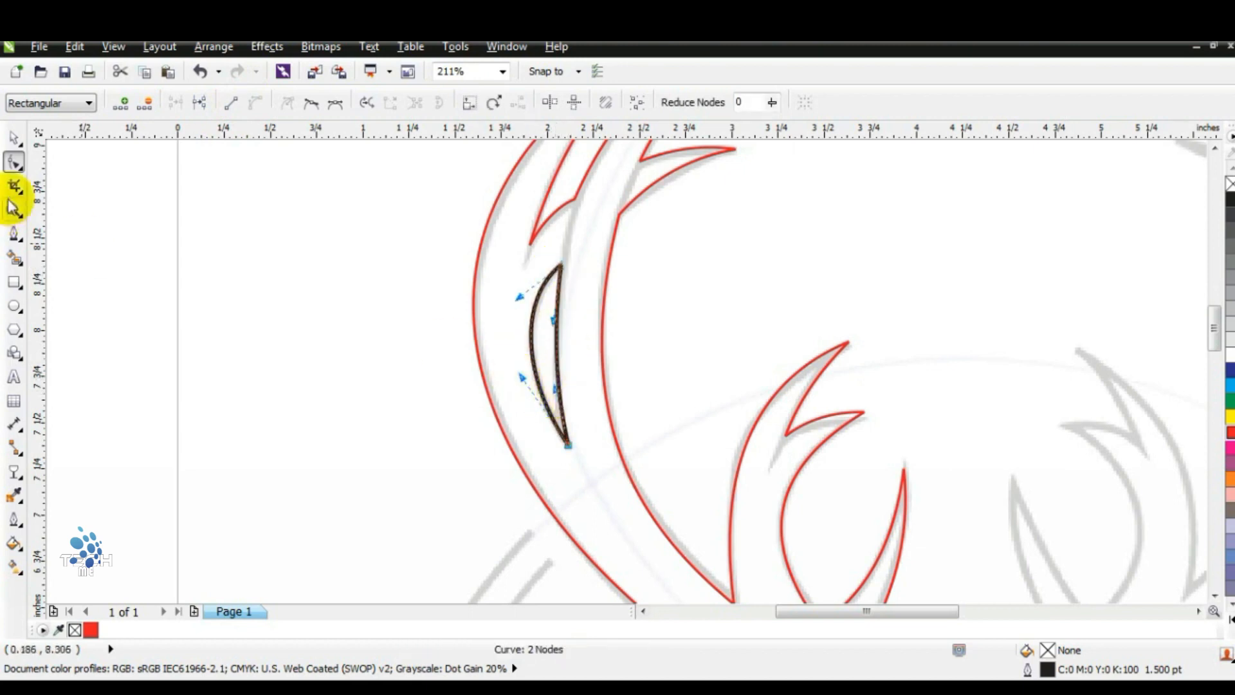
# Draw a closed two-node shape about 0.64 in wide along the inner detail of the left ear.
pyautogui.click(14, 209)
pyautogui.rightClick(593, 336)
pyautogui.moveTo(573, 459); pyautogui.dragTo(763, 557)
pyautogui.click(14, 233)
pyautogui.click(501, 280)
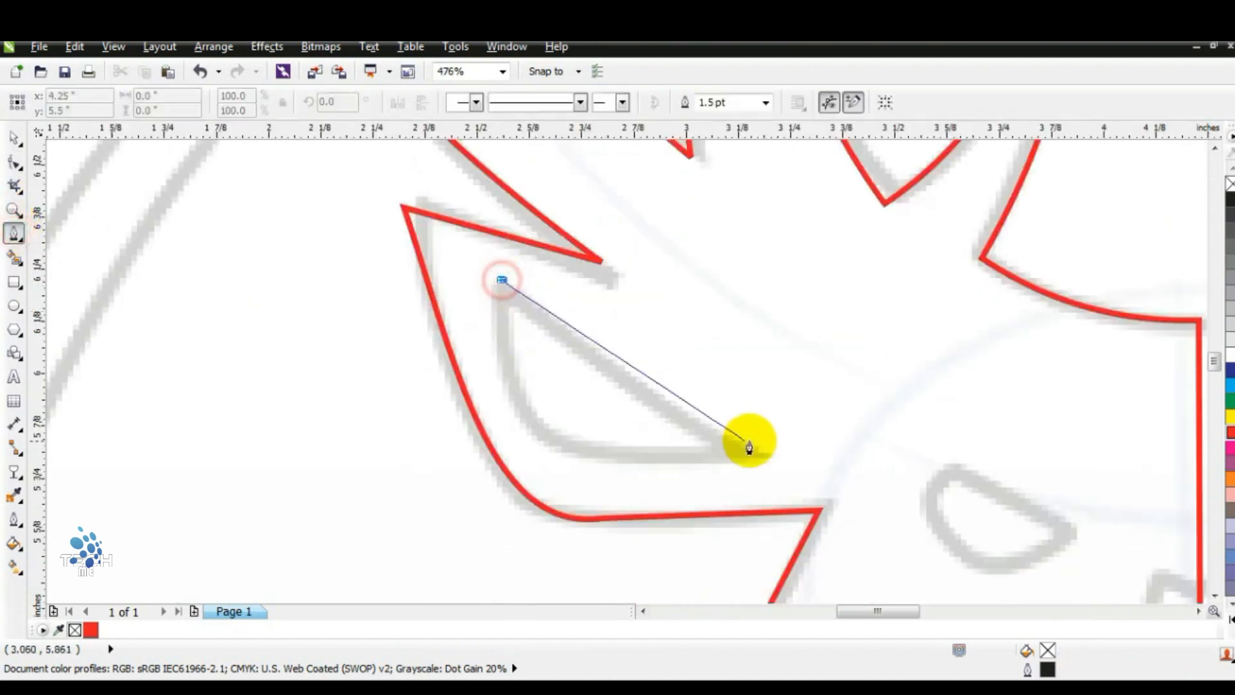
pyautogui.doubleClick(766, 457)
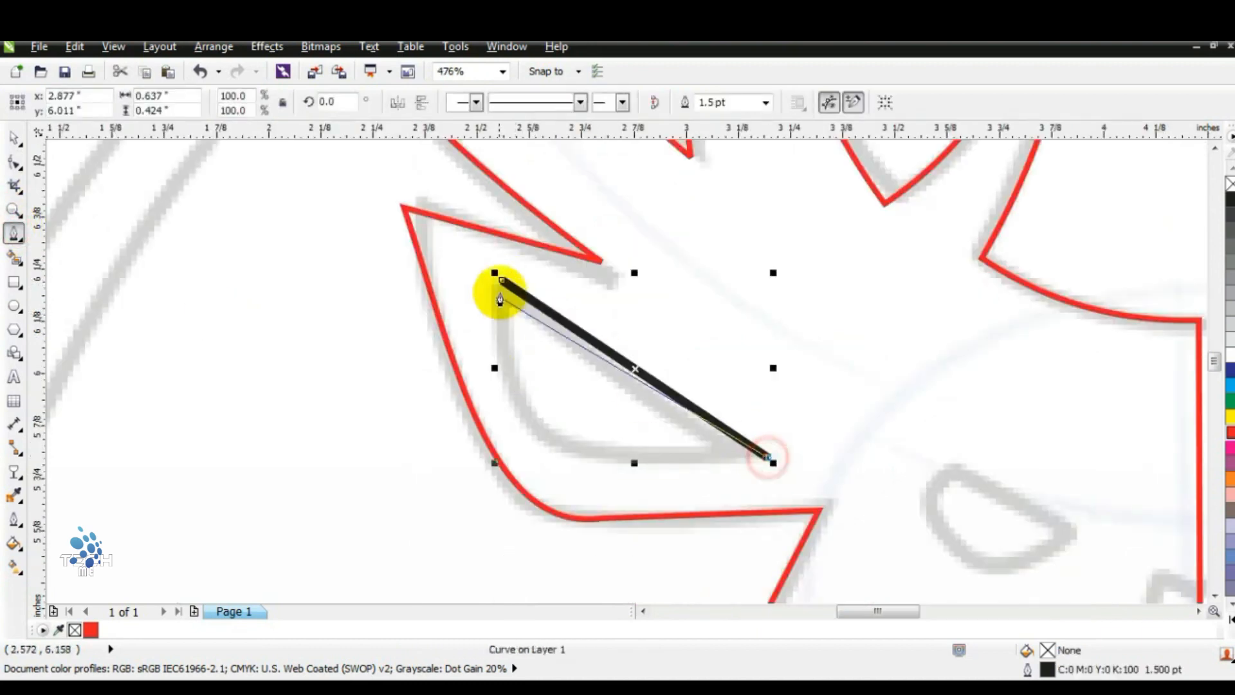
# Convert the inner ear shape's segments to curves and bend them to match the sketched ear opening.
pyautogui.click(14, 169)
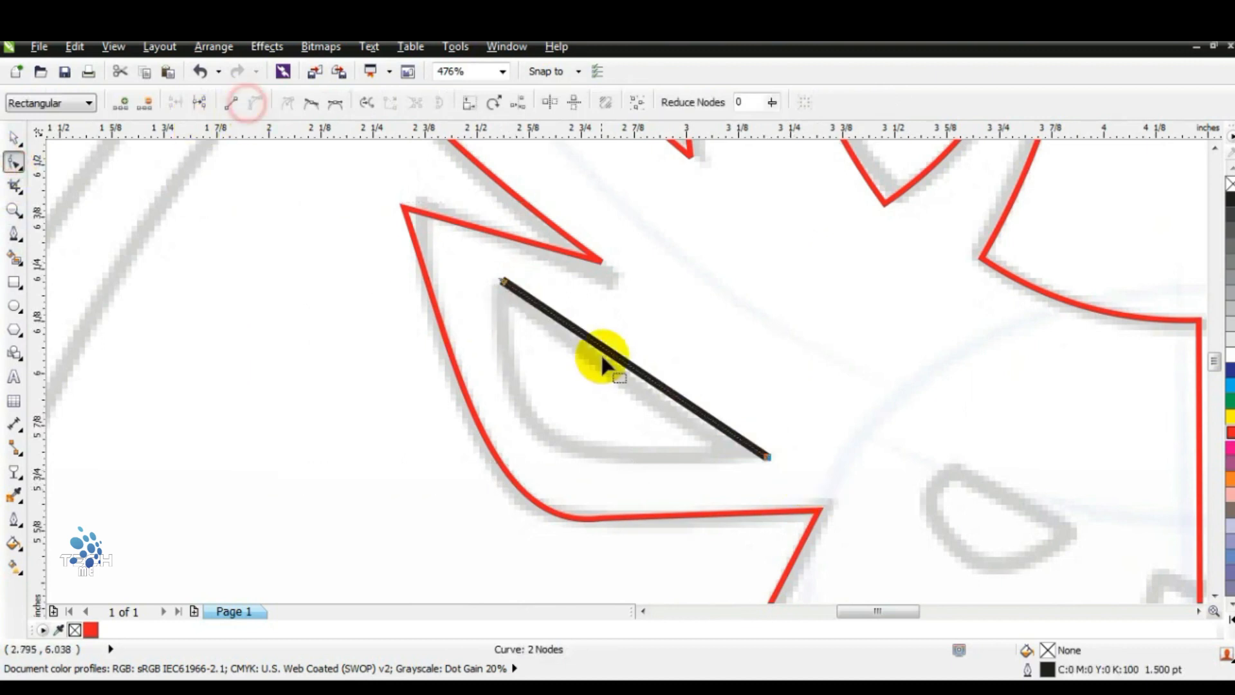
pyautogui.moveTo(603, 360); pyautogui.dragTo(608, 368)
pyautogui.moveTo(553, 421); pyautogui.dragTo(549, 422)
pyautogui.moveTo(655, 381); pyautogui.dragTo(653, 385)
pyautogui.click(14, 137)
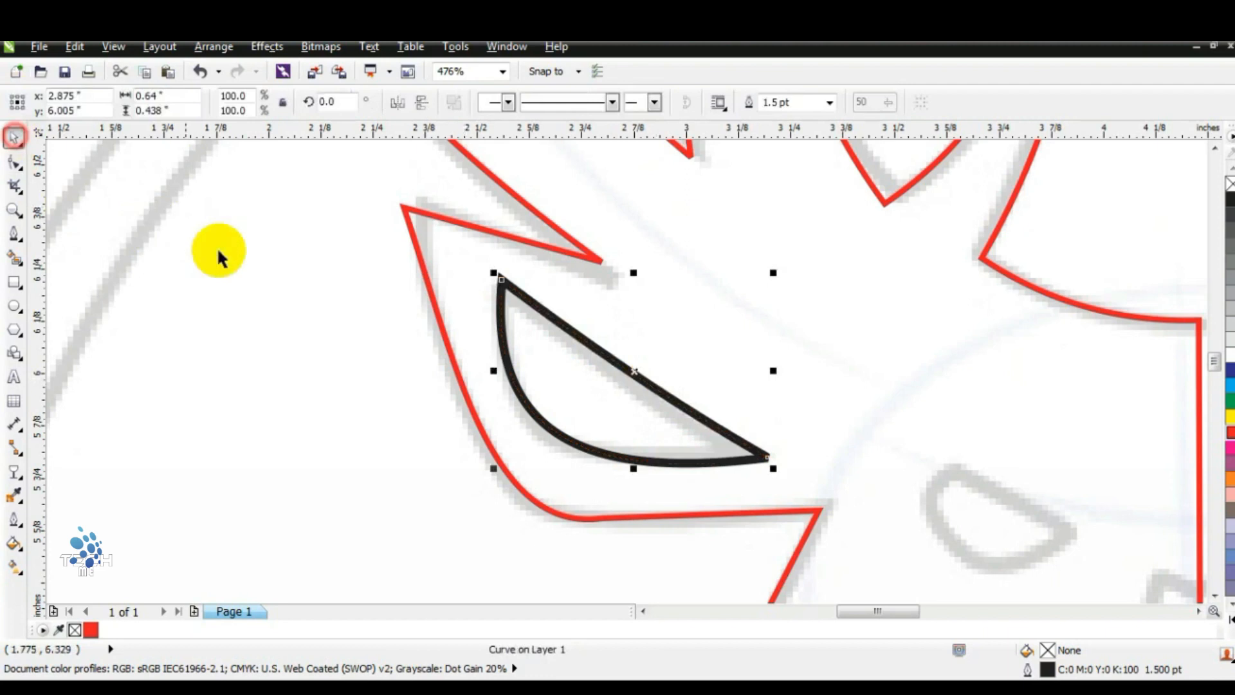
# Fill the inner ear shape and the antler crescent with red.
pyautogui.press('F3')
pyautogui.press('Escape')
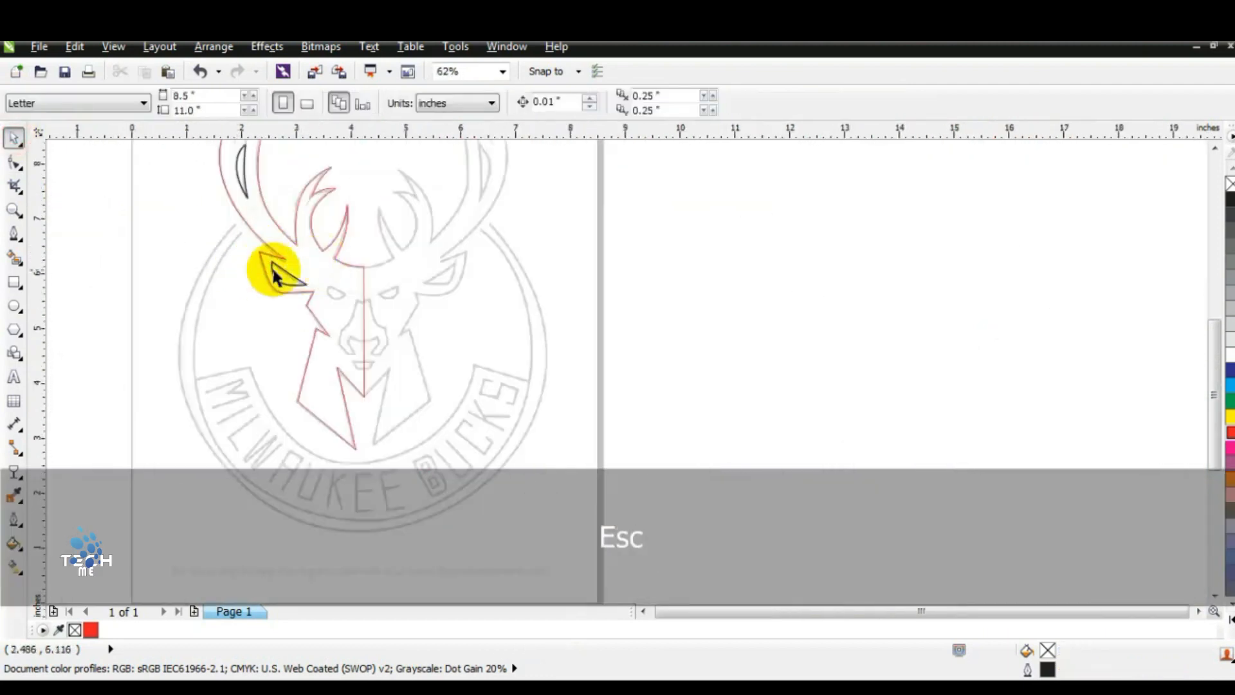
pyautogui.click(278, 267)
pyautogui.keyDown('shift'); pyautogui.click(243, 180); pyautogui.keyUp('shift')
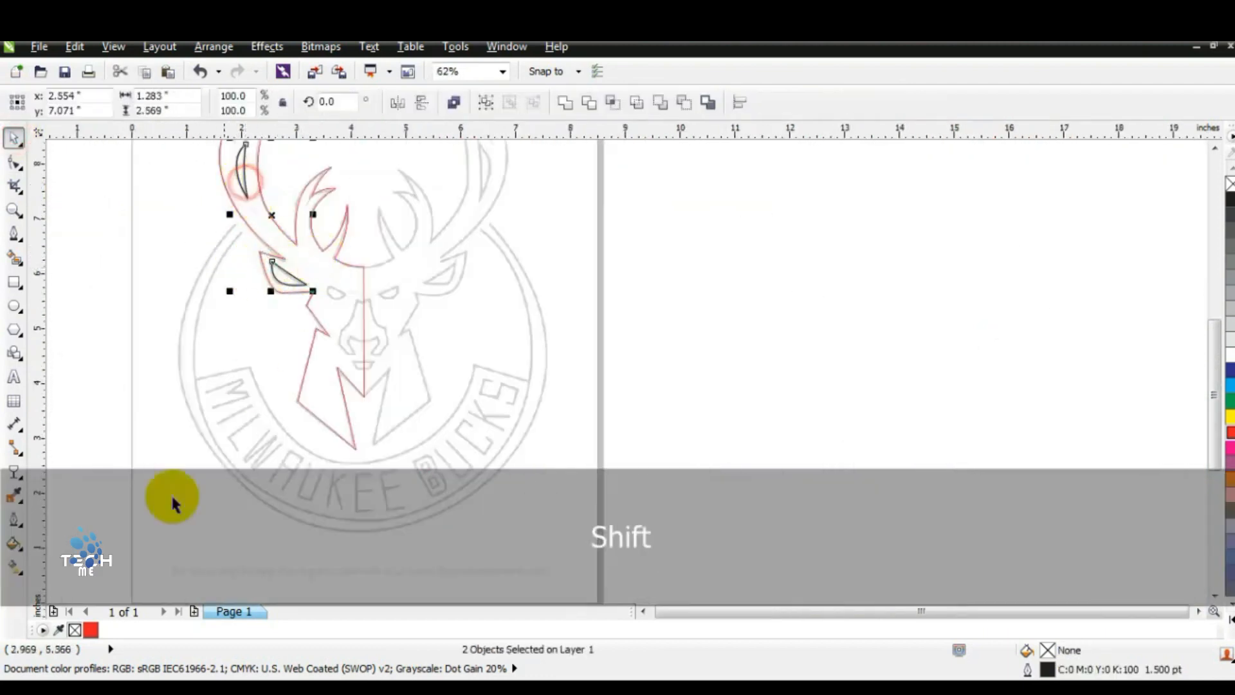
pyautogui.click(88, 630)
# Fill the half-head outline with black.
pyautogui.click(360, 265)
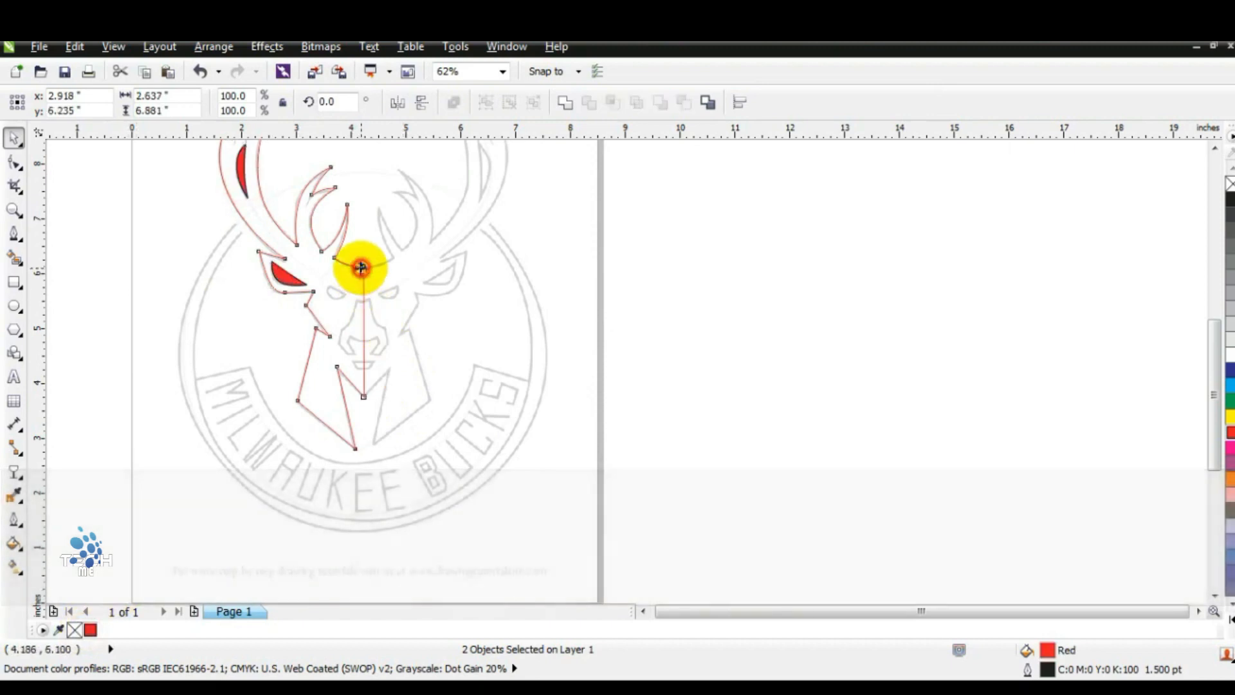
pyautogui.hotkey('shift', 'F2')
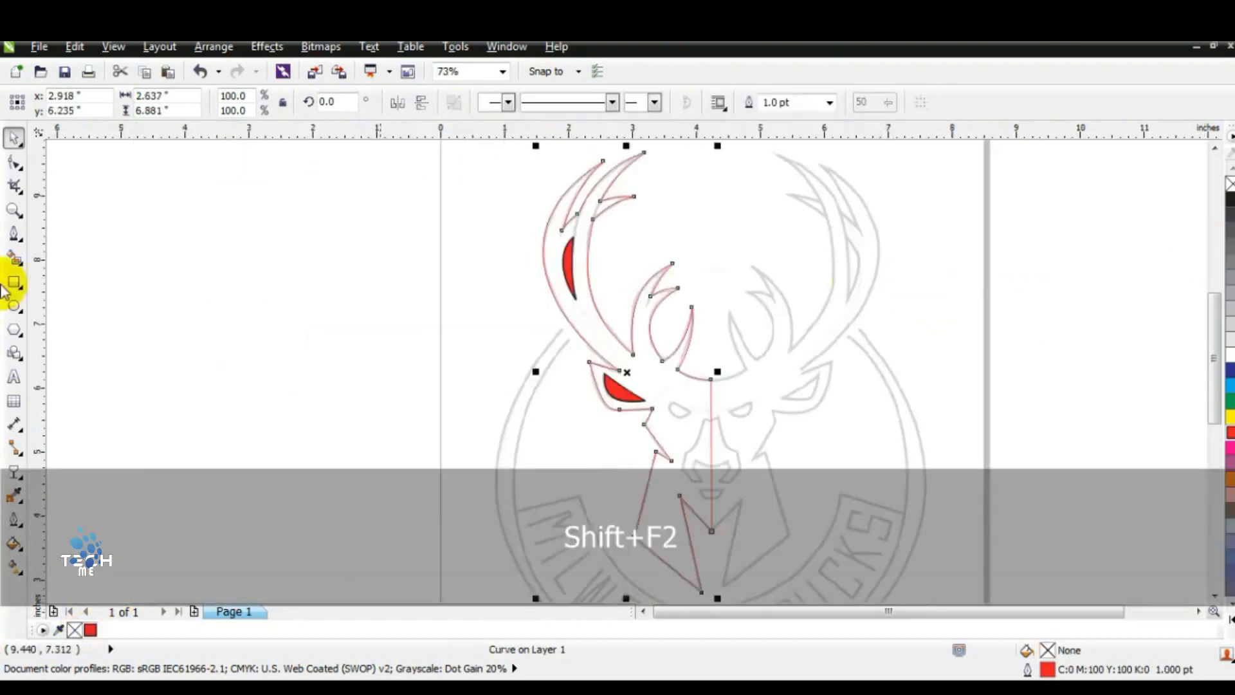
pyautogui.click(13, 209)
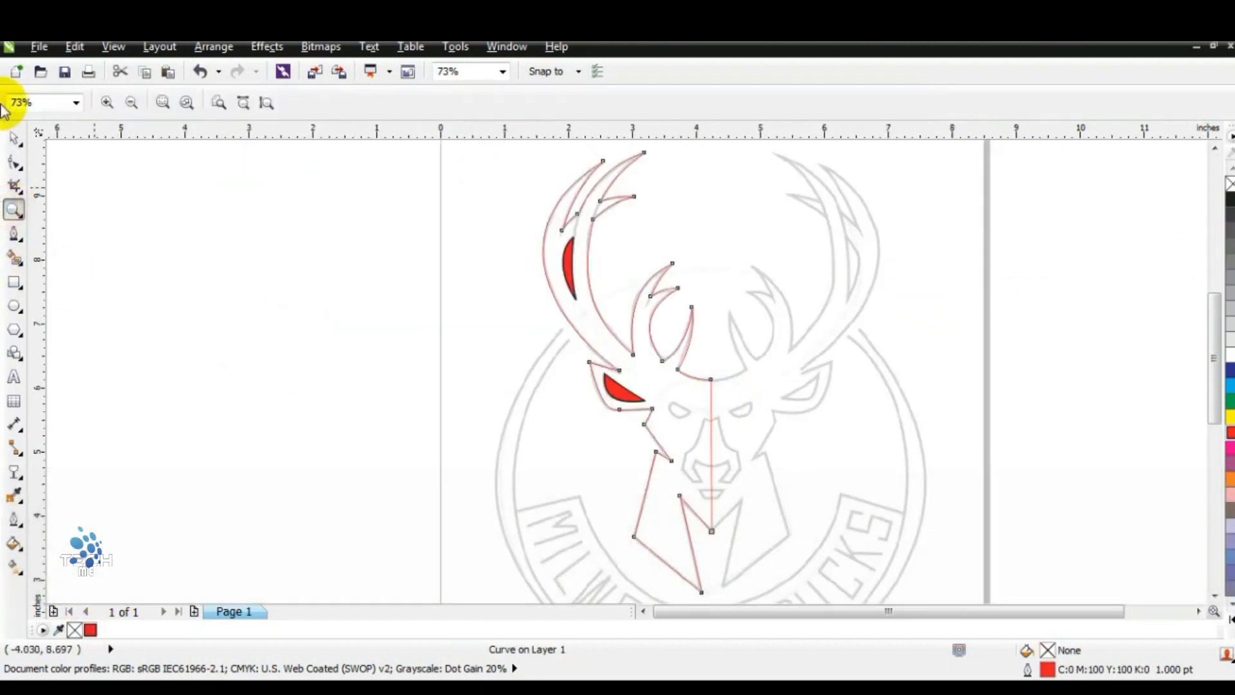
pyautogui.click(14, 138)
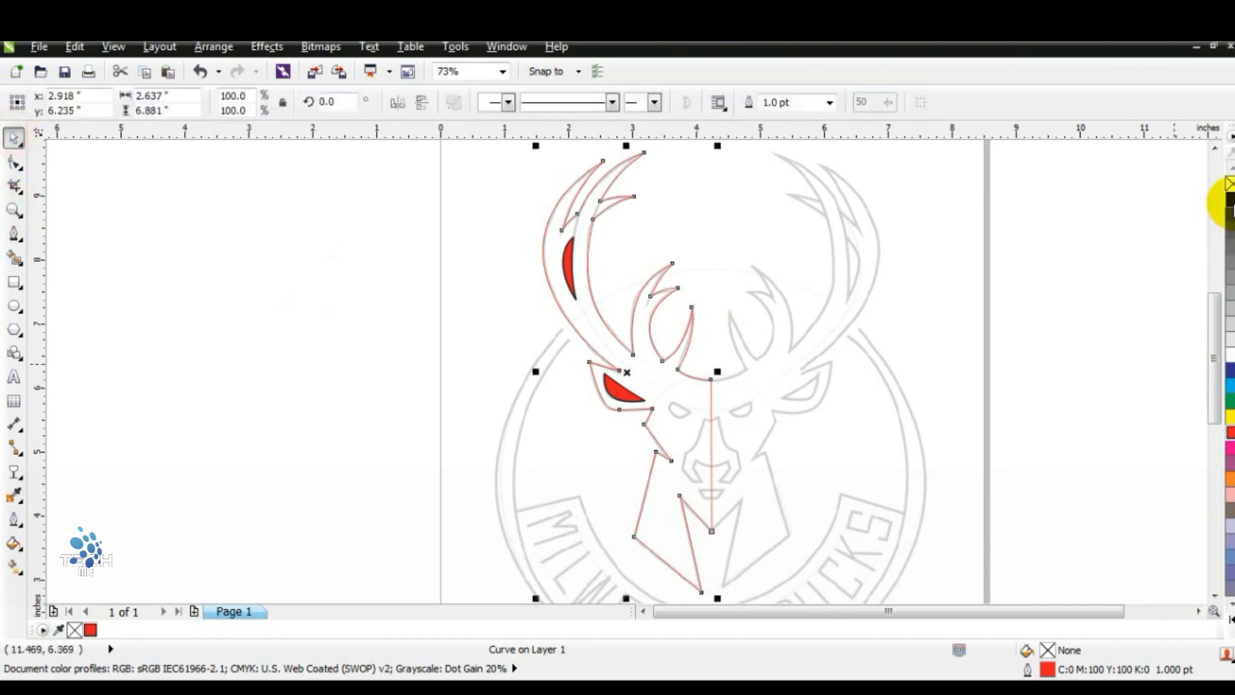
pyautogui.click(1230, 200)
# Move the half-head, crescent and inner ear shapes together straight sideways off the page to x about -5.58 in.
pyautogui.scroll(-3, 633, 427)
pyautogui.press('Escape')
pyautogui.moveTo(392, 233); pyautogui.dragTo(681, 507)
pyautogui.moveTo(656, 441); pyautogui.dragTo(383, 413)
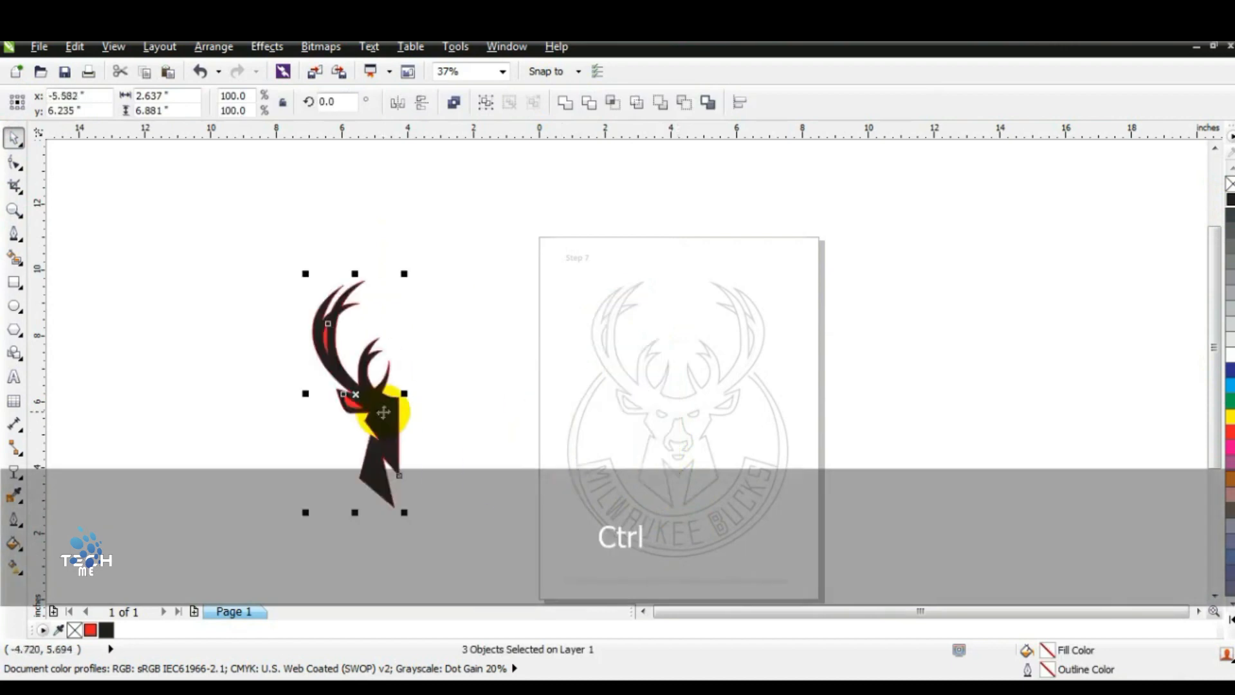
# Combine the half-head, crescent and inner ear shapes into one curve and remove its outline.
pyautogui.click(456, 102)
pyautogui.click(453, 319)
pyautogui.click(386, 401)
pyautogui.rightClick(1230, 184)
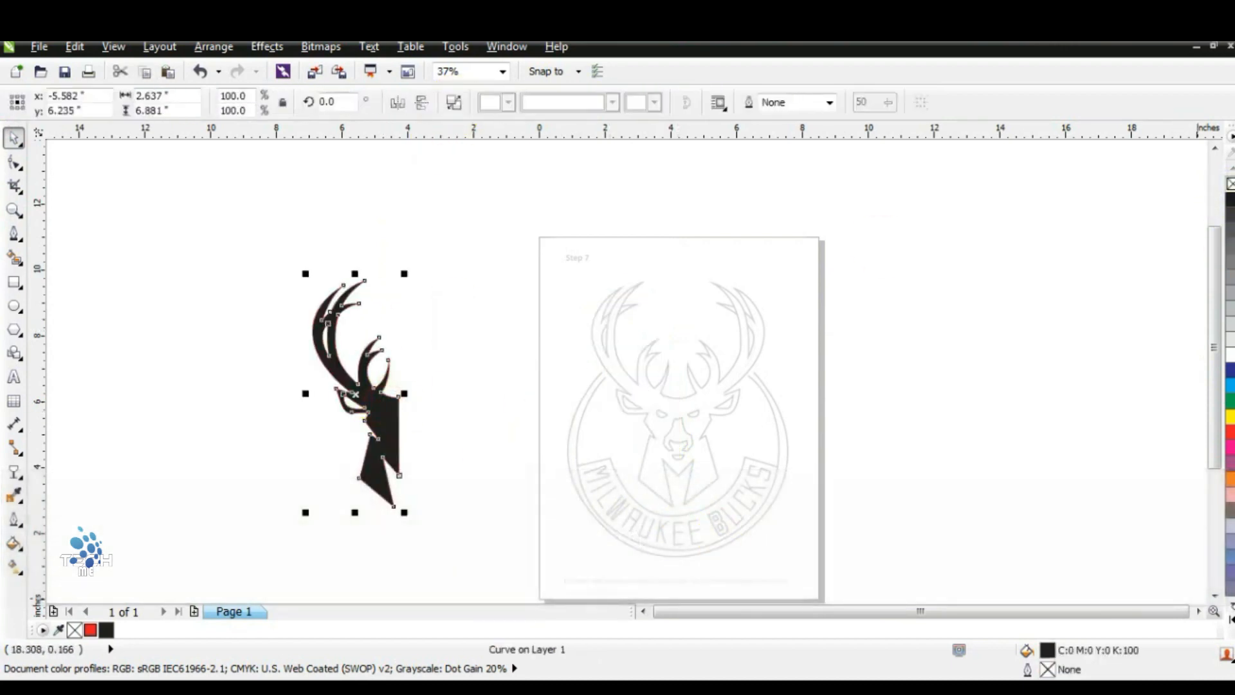
# Fill the combined half-head with black C100 M100 Y100 K100.
pyautogui.click(1230, 619)
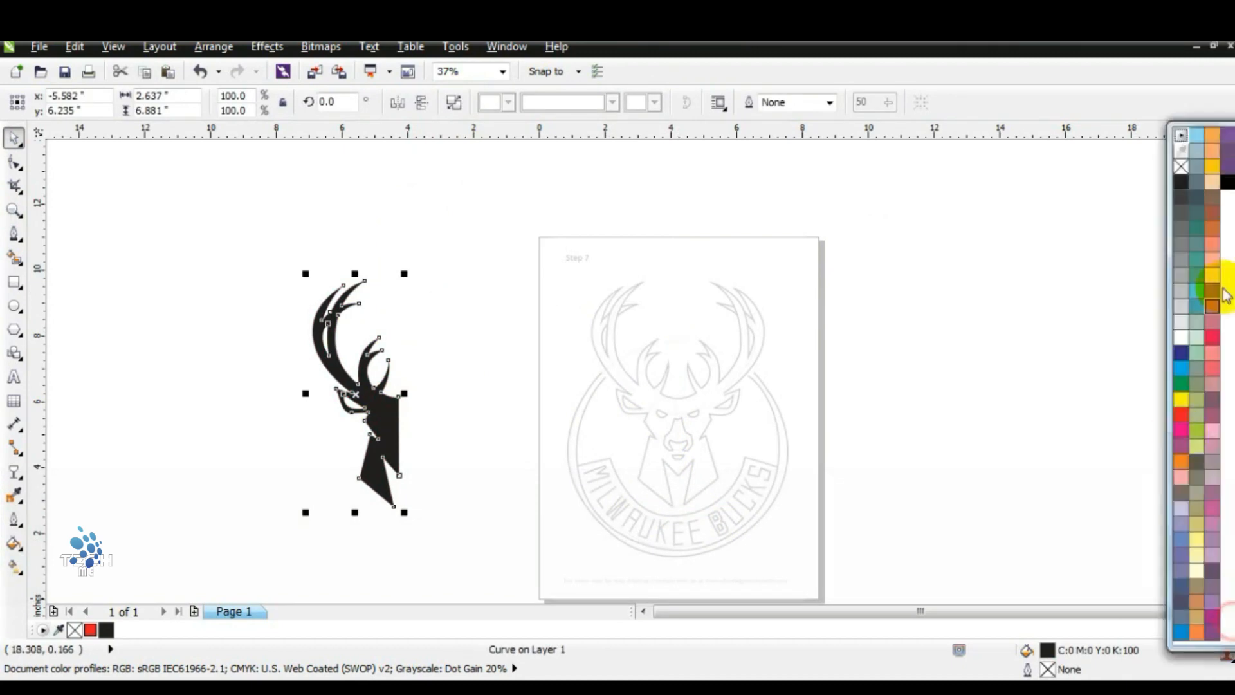
pyautogui.click(1221, 183)
pyautogui.click(13, 211)
pyautogui.moveTo(286, 257); pyautogui.dragTo(490, 516)
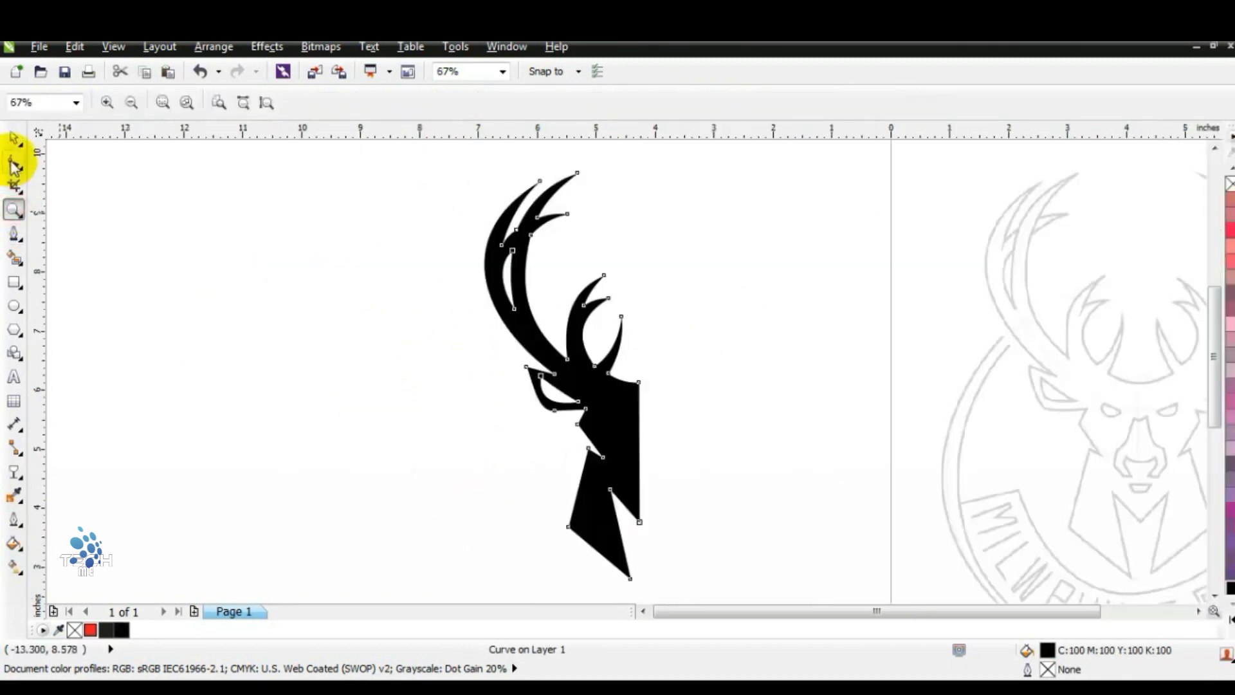
# Give the combined half-head a uniform dark green fill of C100 M43 Y78 K47.
pyautogui.click(14, 138)
pyautogui.click(13, 544)
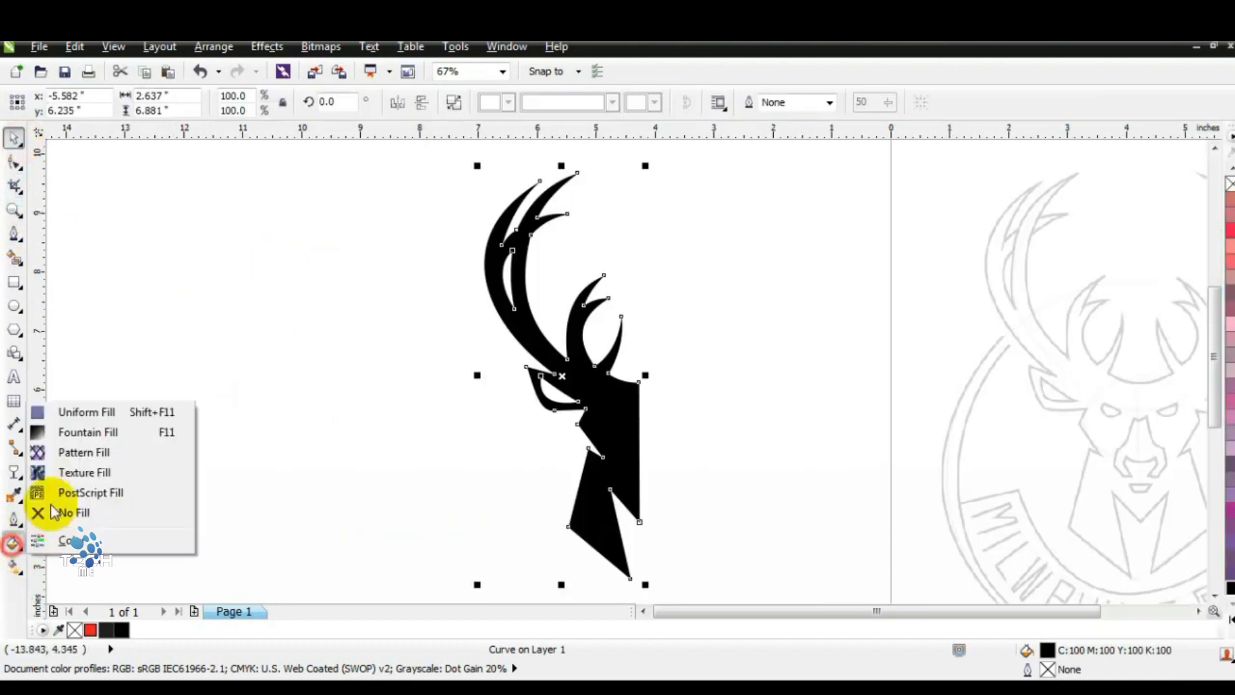
pyautogui.click(77, 409)
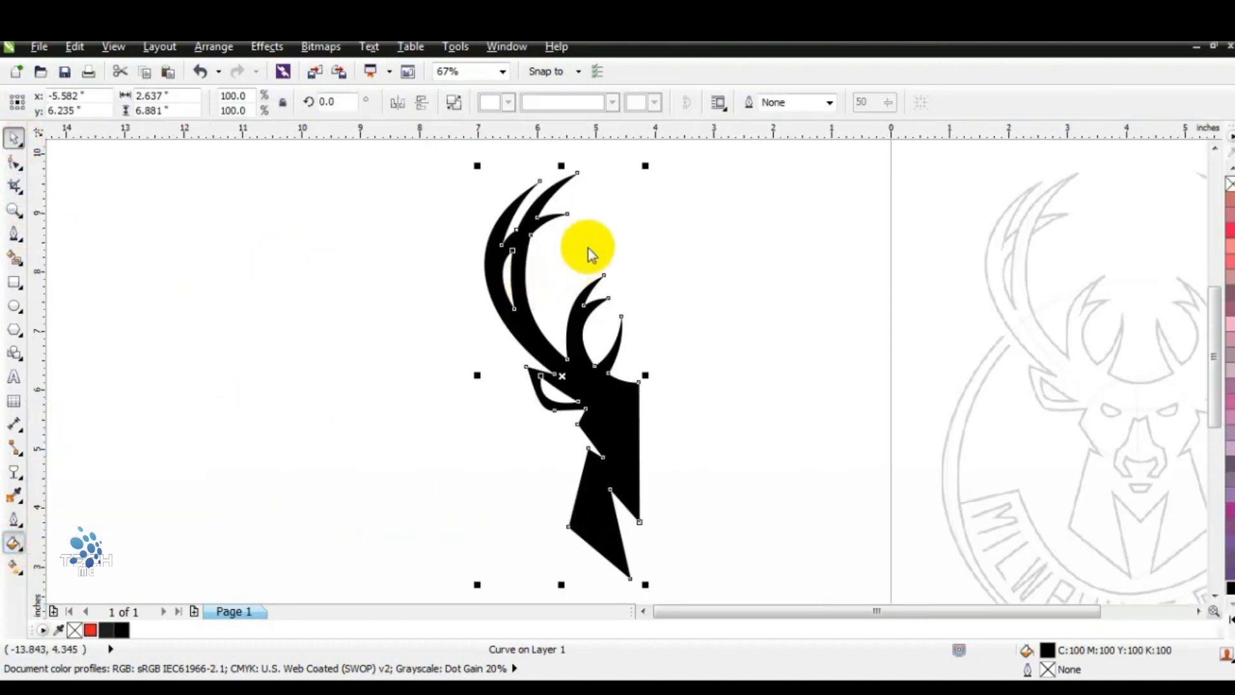
pyautogui.click(652, 200)
pyautogui.moveTo(828, 307)
pyautogui.mouseDown()
pyautogui.moveTo(839, 386)
pyautogui.moveTo(821, 405)
pyautogui.moveTo(785, 385)
pyautogui.moveTo(834, 386)
pyautogui.moveTo(831, 368)
pyautogui.mouseUp()
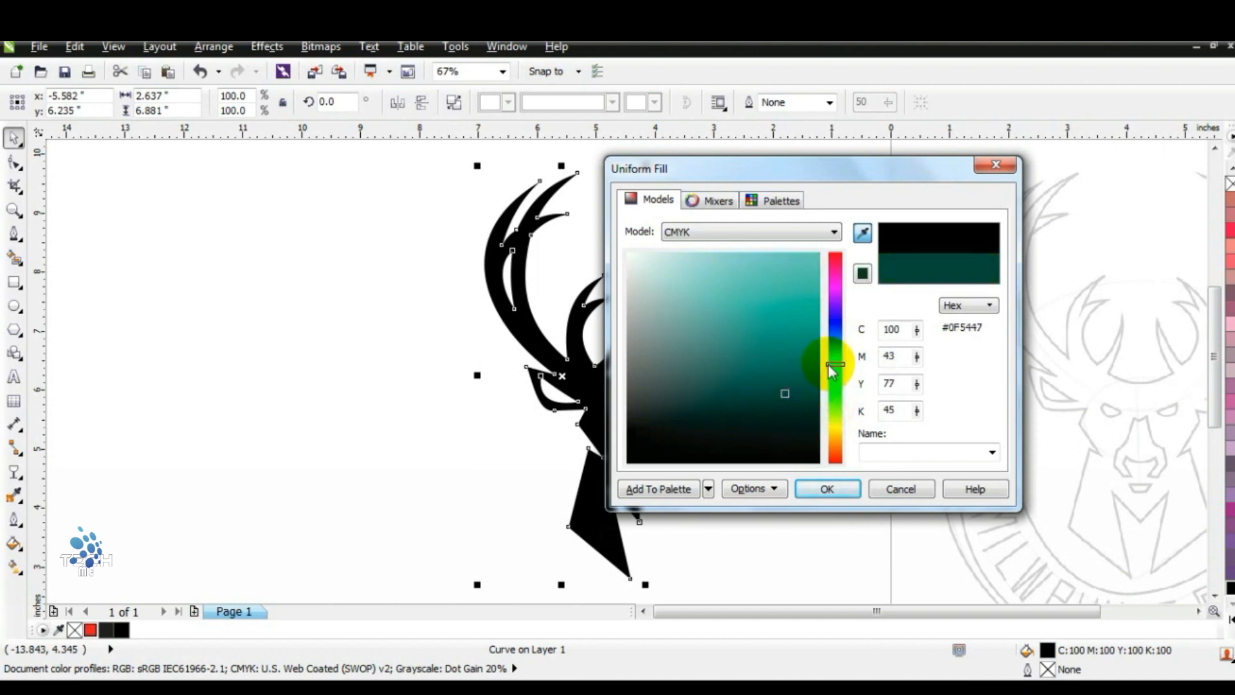
pyautogui.click(816, 493)
# Create a horizontally mirrored copy of the green half-head so both halves meet slightly overlapping along the head's centre line.
pyautogui.click(400, 418)
pyautogui.moveTo(554, 390); pyautogui.dragTo(478, 388)
pyautogui.moveTo(401, 375); pyautogui.dragTo(549, 431)
# Weld the two green halves into a single deer head and deselect it.
pyautogui.keyDown('shift'); pyautogui.click(529, 425); pyautogui.keyUp('shift')
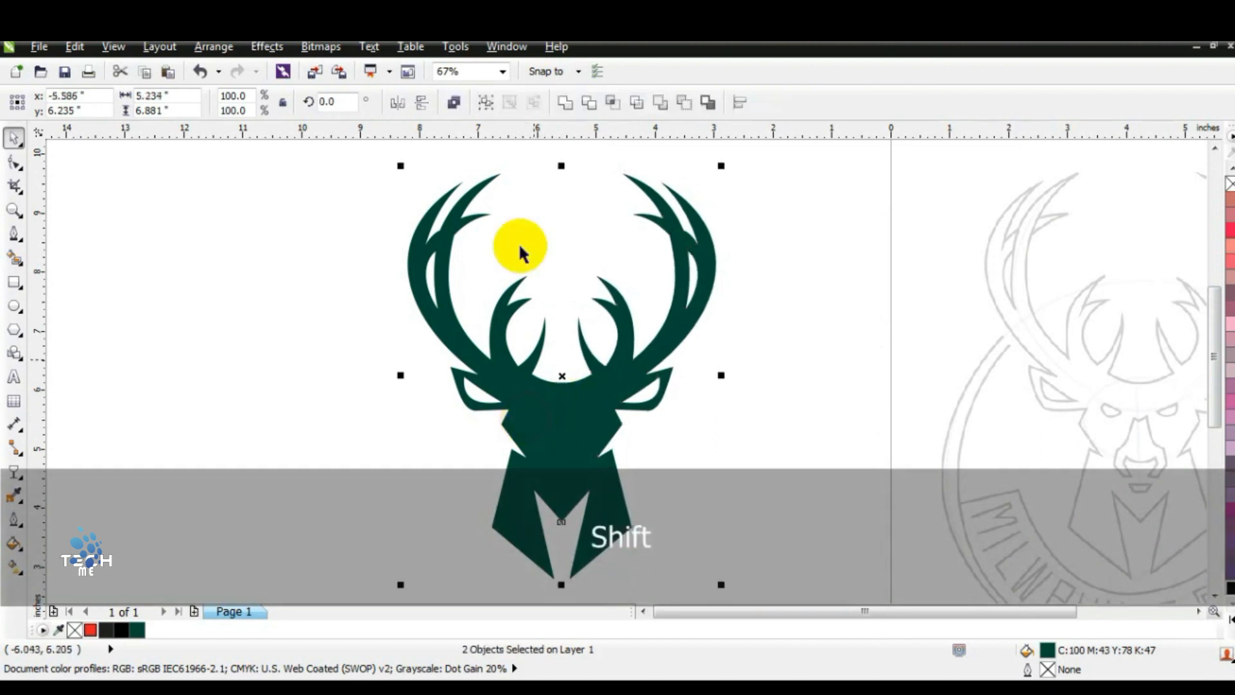
pyautogui.click(566, 103)
pyautogui.click(221, 394)
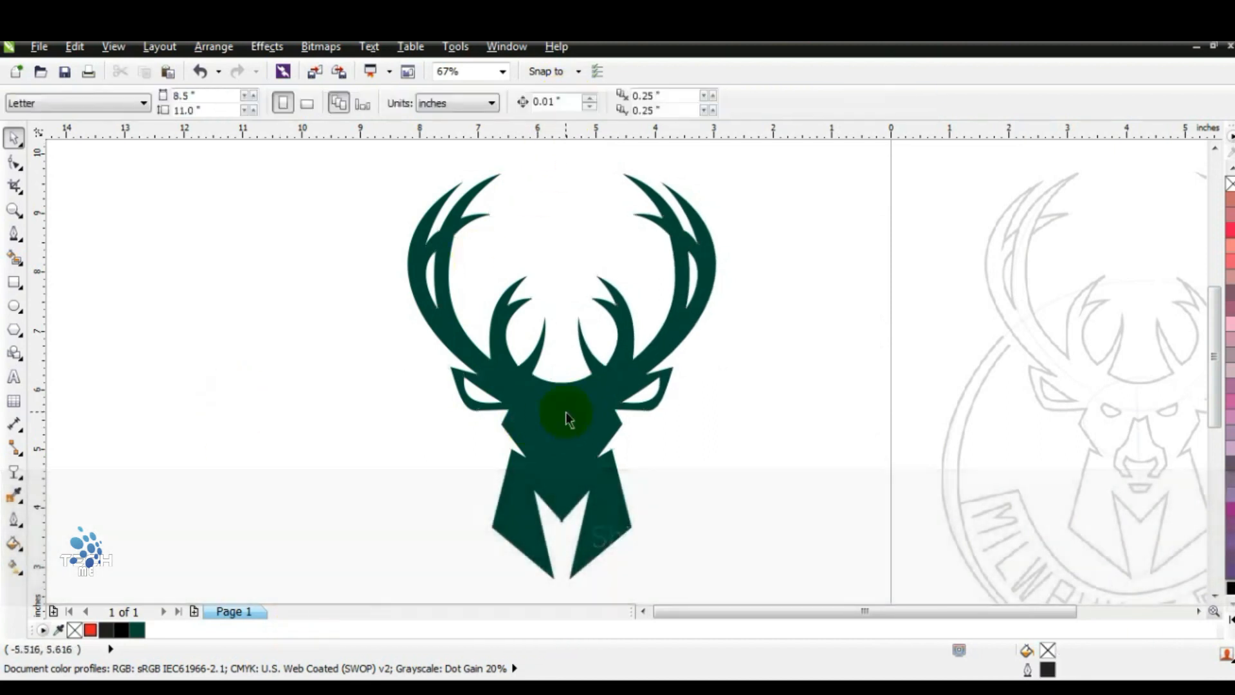
pyautogui.click(561, 414)
pyautogui.press('Escape')
# Draw a closed three-point outline about 0.31 by 0.17 in over the left eye of the sketch.
pyautogui.scroll(-3, 419, 377)
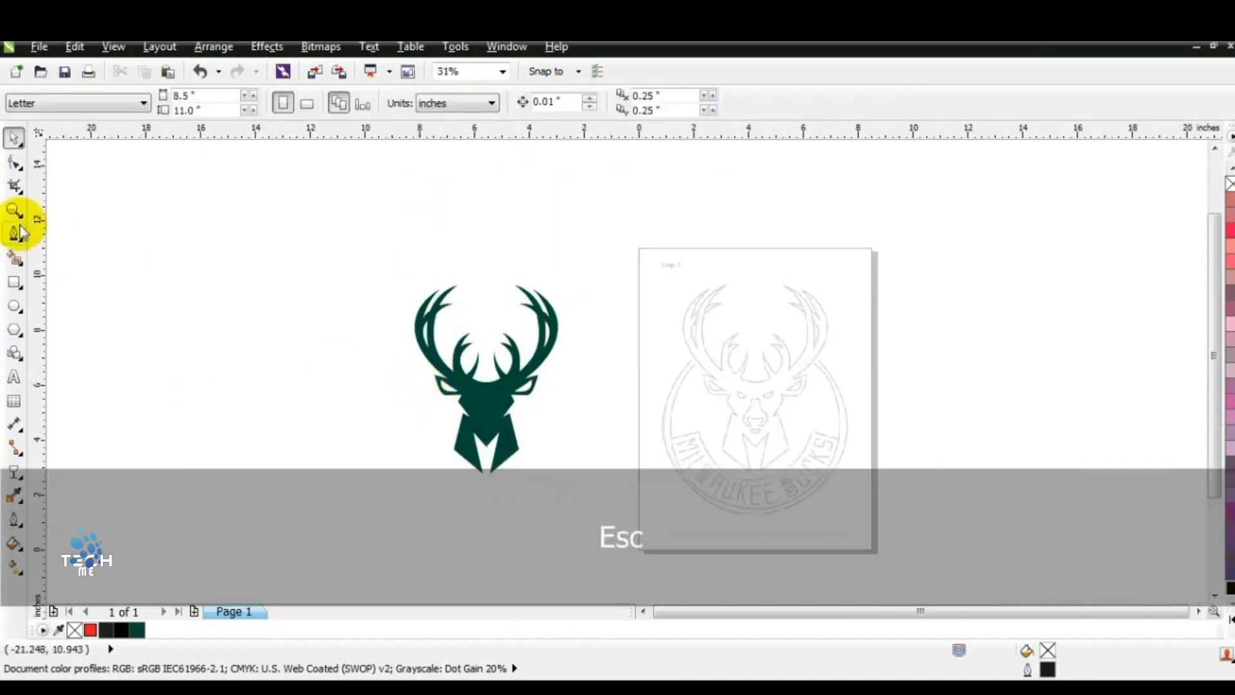
pyautogui.click(14, 210)
pyautogui.moveTo(670, 346); pyautogui.dragTo(830, 493)
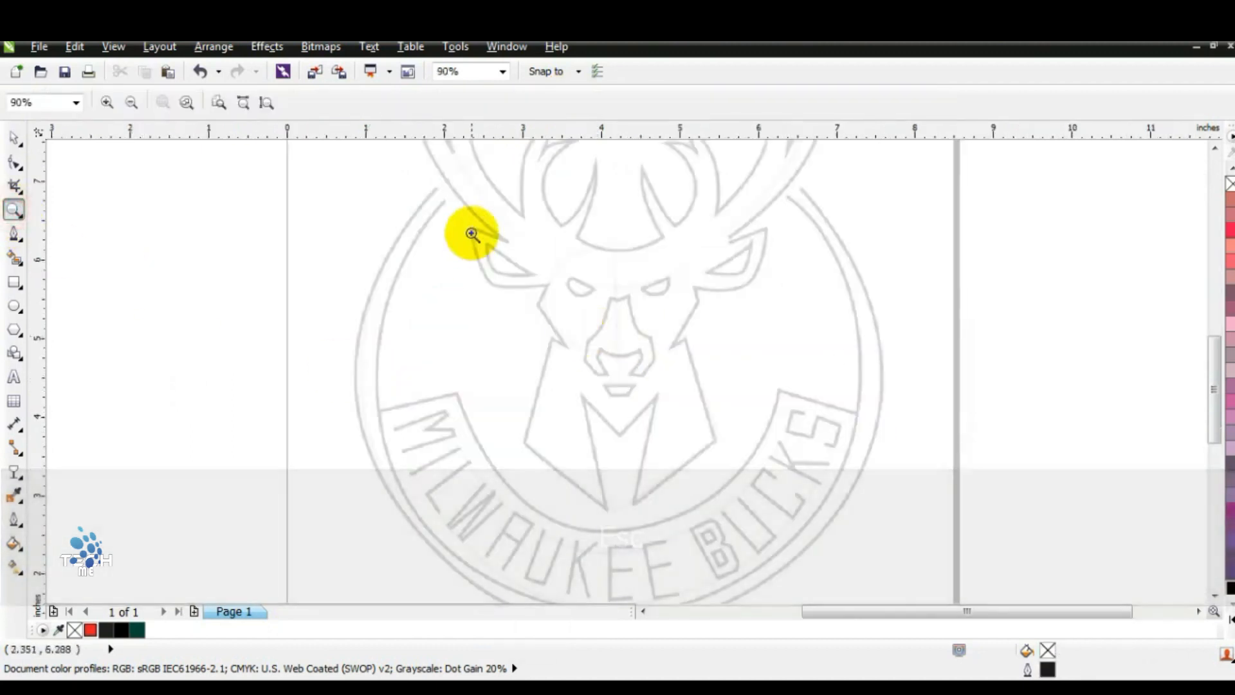
pyautogui.moveTo(791, 408); pyautogui.dragTo(731, 446)
pyautogui.click(14, 234)
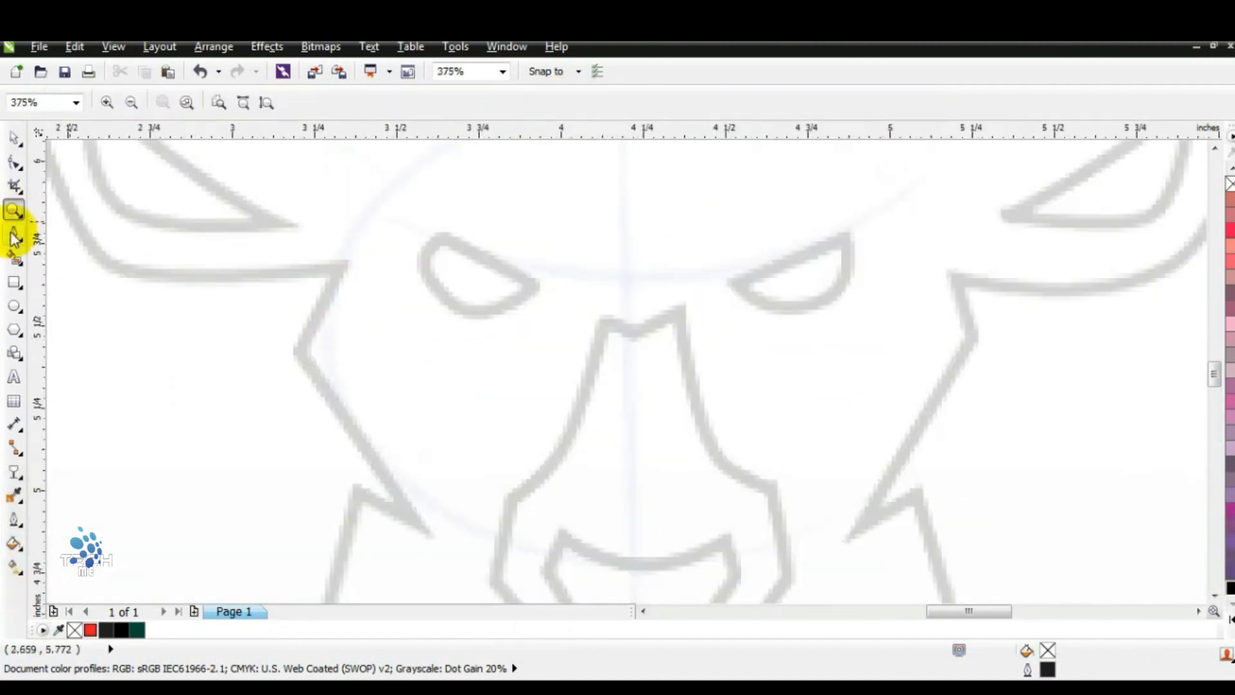
pyautogui.click(540, 284)
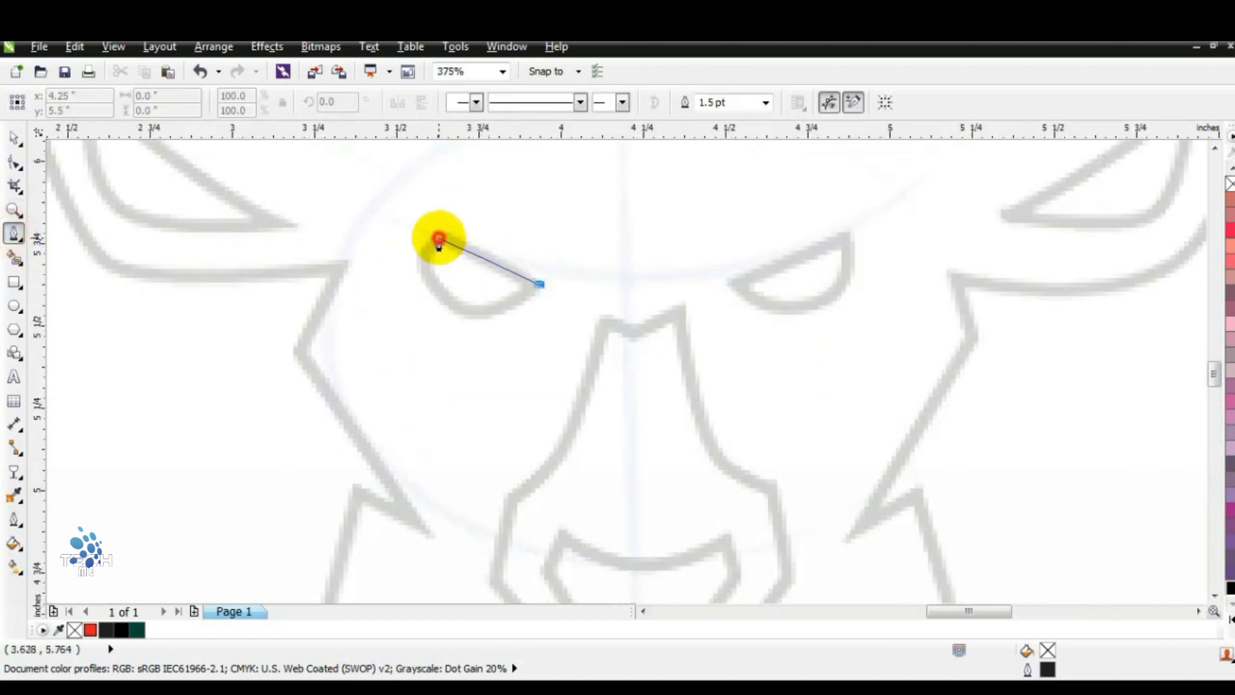
pyautogui.click(439, 240)
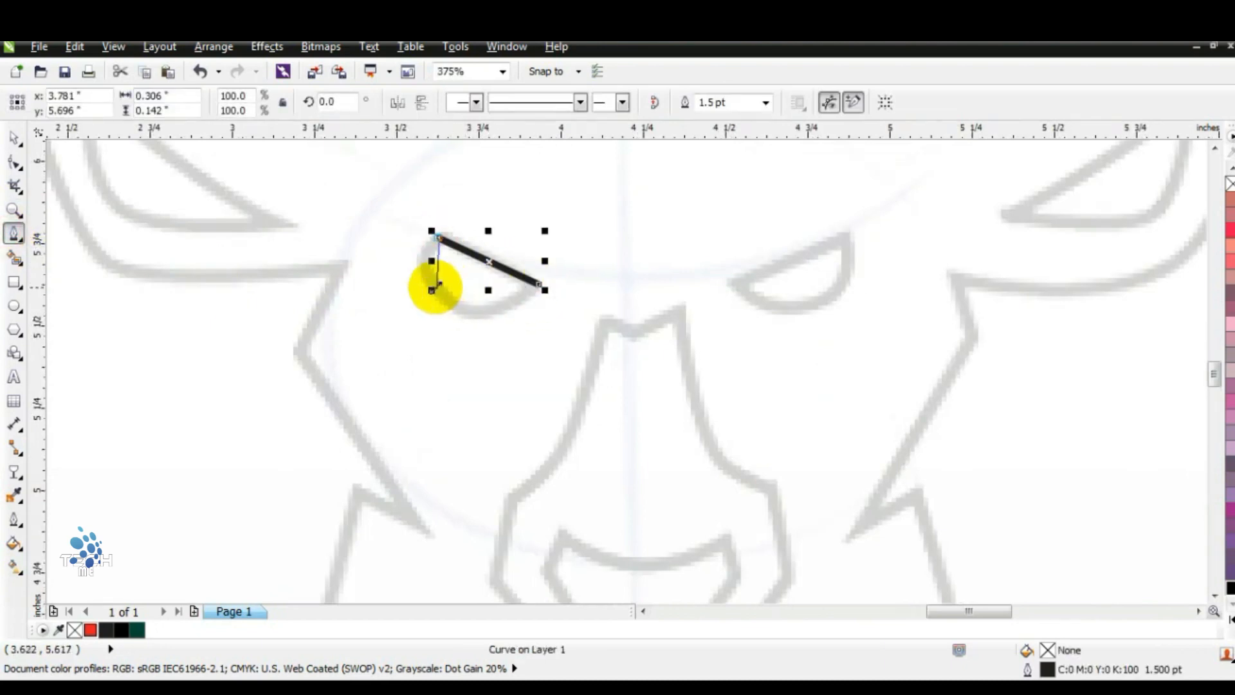
pyautogui.click(441, 294)
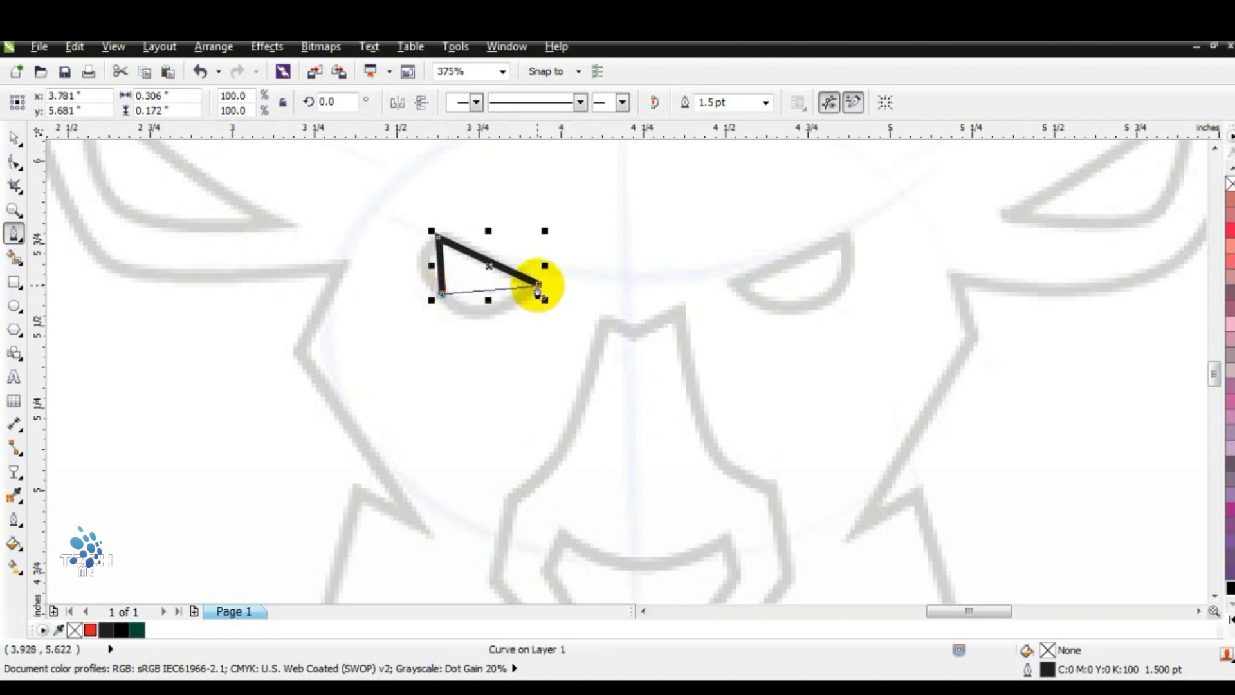
pyautogui.click(538, 284)
# Convert the eye triangle's segments to curves and bend its outer and lower edges to match the sketched eye.
pyautogui.click(14, 162)
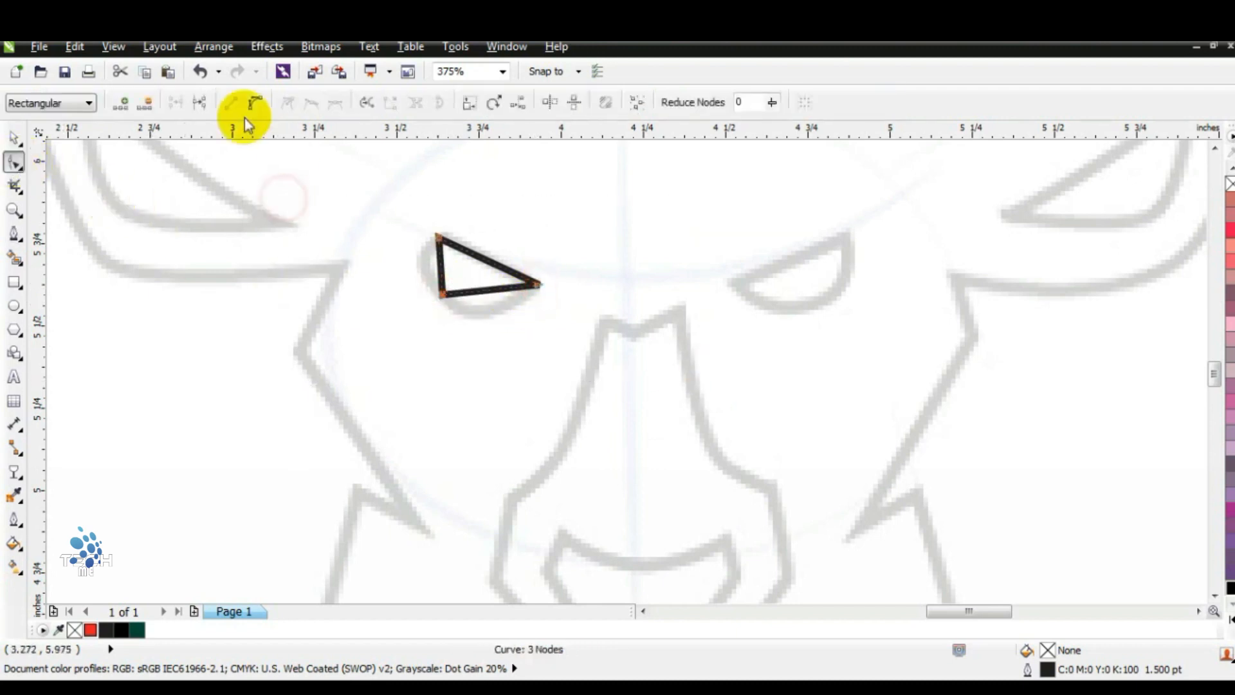
pyautogui.moveTo(436, 263); pyautogui.dragTo(419, 265)
pyautogui.moveTo(485, 290); pyautogui.dragTo(488, 317)
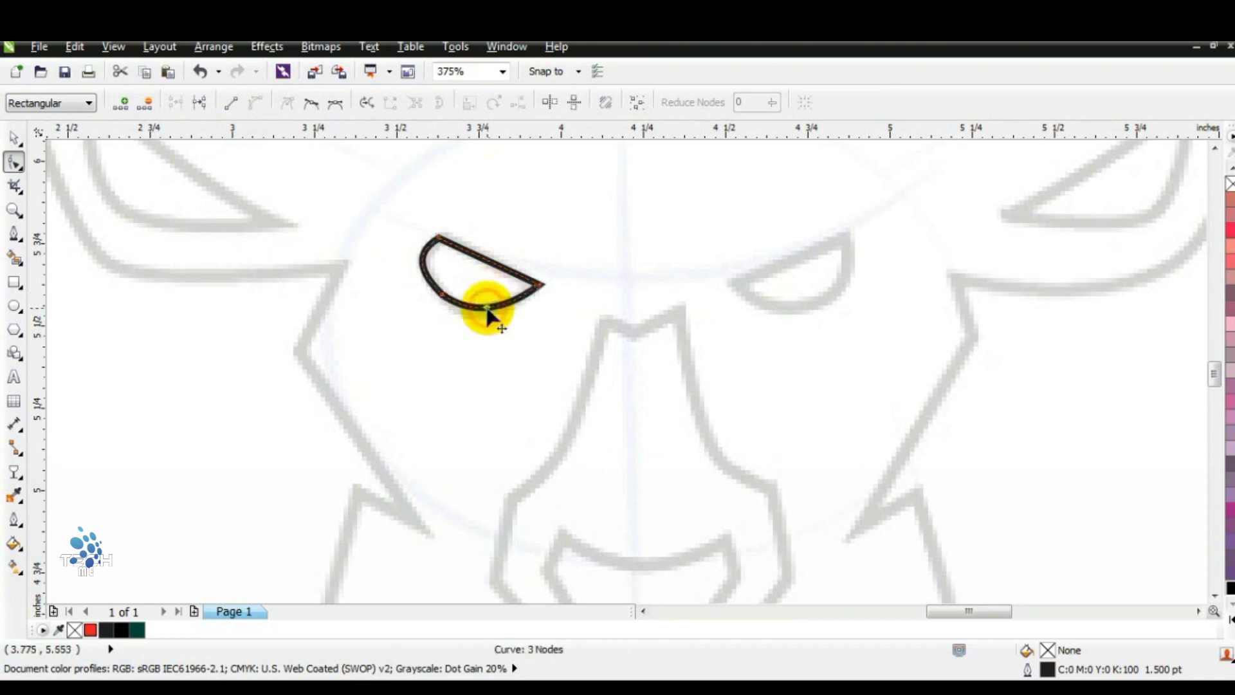
# Trace the left half of the sketched nose as a closed straight-sided outline about 0.46 by 1.04 in, ending along the face's centre line.
pyautogui.click(14, 210)
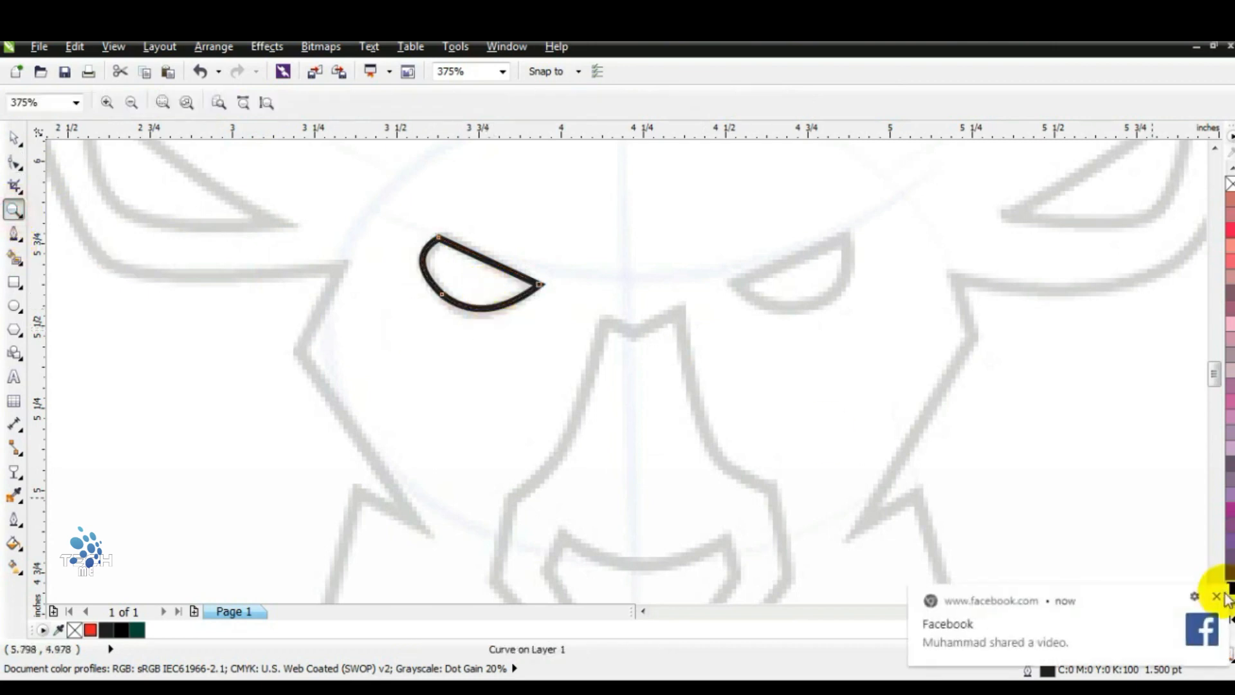
pyautogui.click(1215, 597)
pyautogui.rightClick(612, 339)
pyautogui.moveTo(433, 243); pyautogui.dragTo(751, 511)
pyautogui.click(13, 235)
pyautogui.click(567, 230)
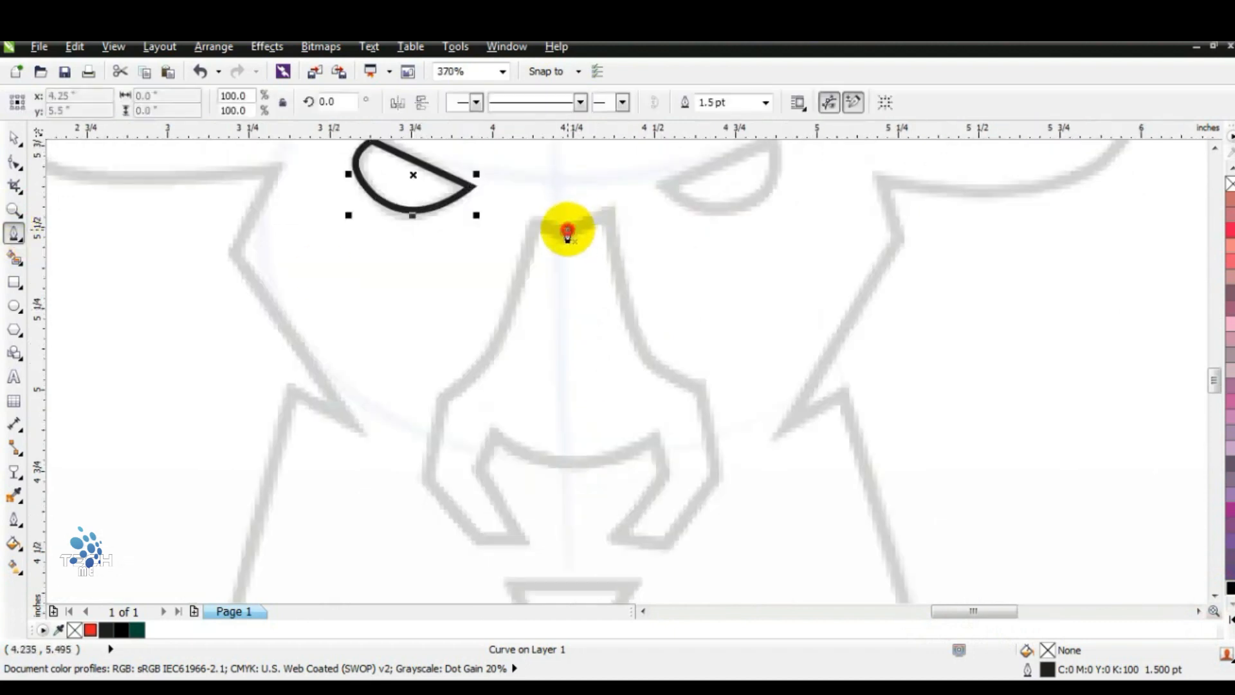
pyautogui.click(522, 207)
pyautogui.click(441, 386)
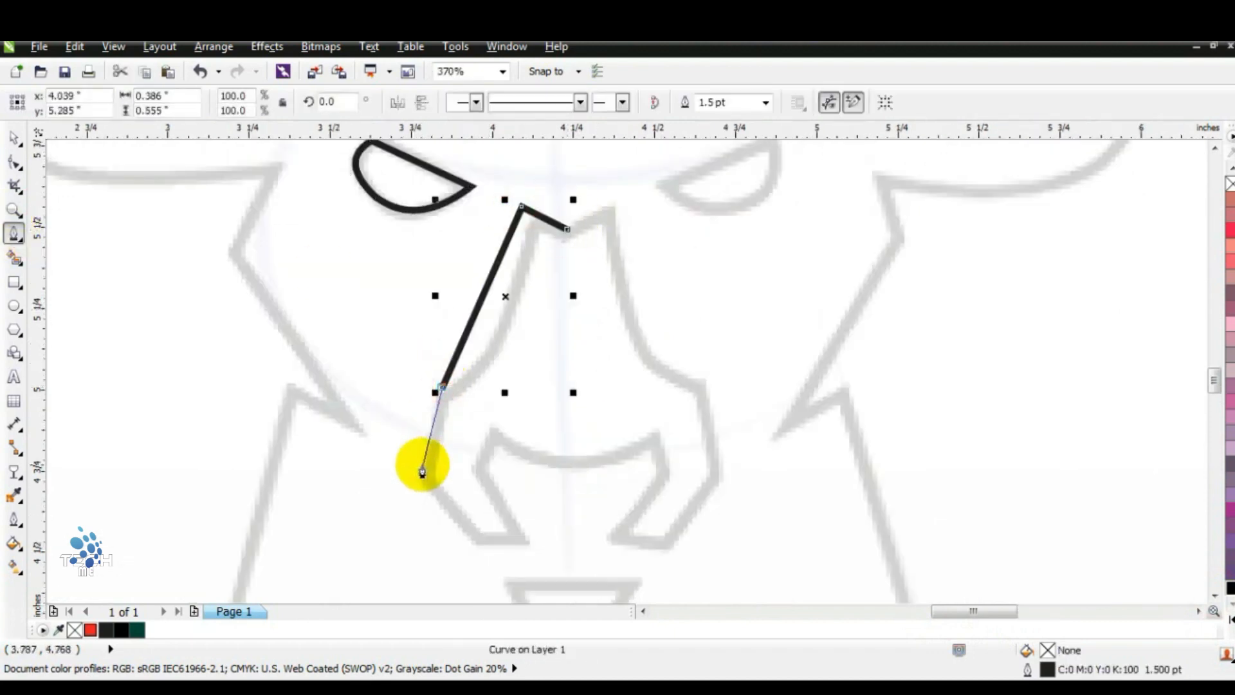
pyautogui.click(422, 463)
pyautogui.click(478, 543)
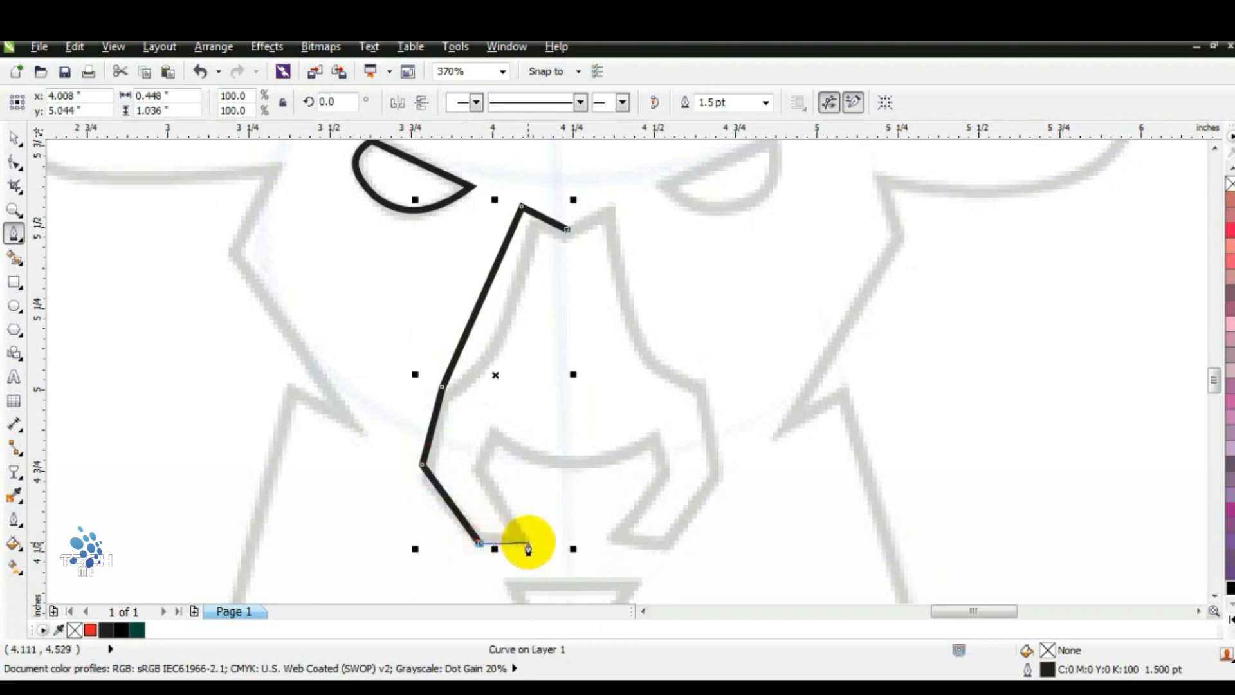
pyautogui.click(528, 543)
pyautogui.click(479, 469)
pyautogui.click(491, 427)
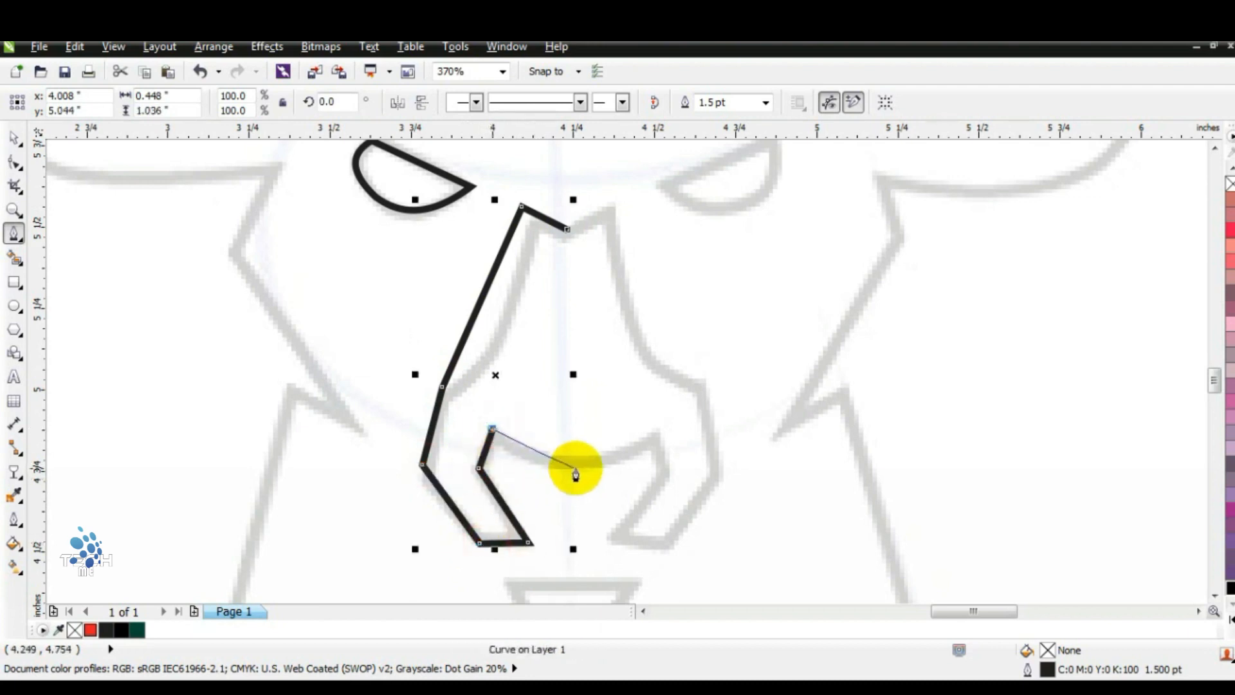
pyautogui.click(571, 466)
pyautogui.click(568, 229)
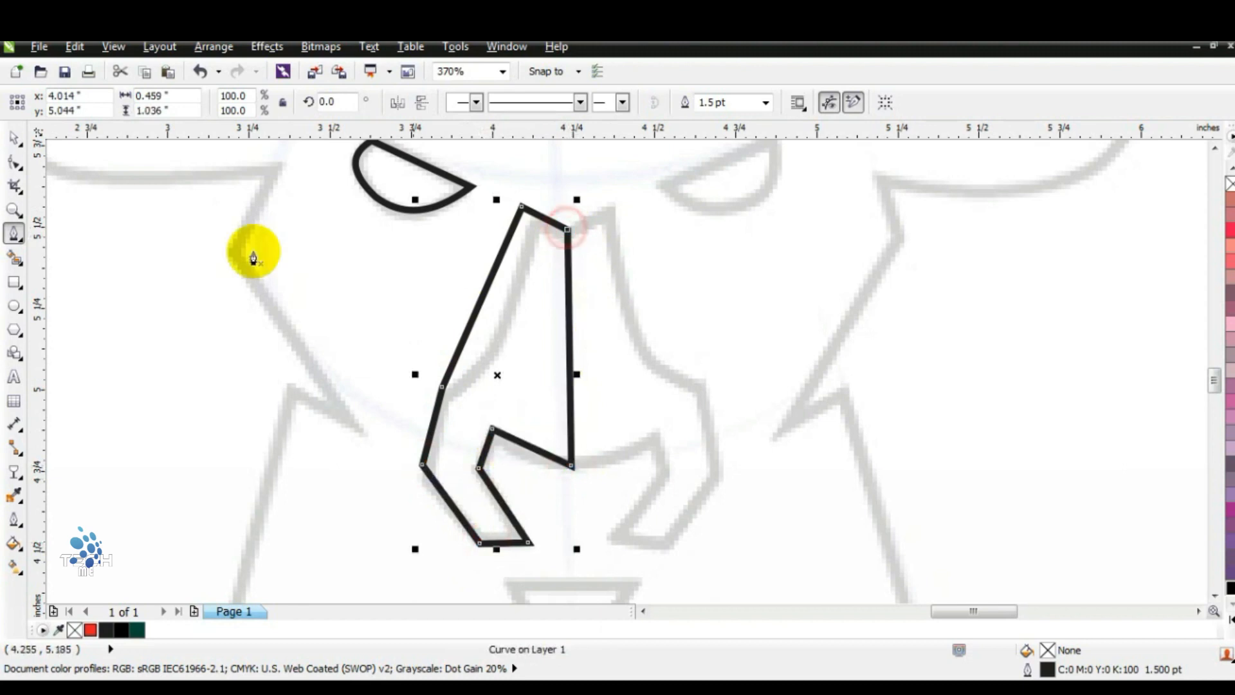
# Convert the half-nose's segments to curves and bend its outer side and upper nostril edge to match the sketch.
pyautogui.click(9, 165)
pyautogui.moveTo(262, 179); pyautogui.dragTo(669, 581)
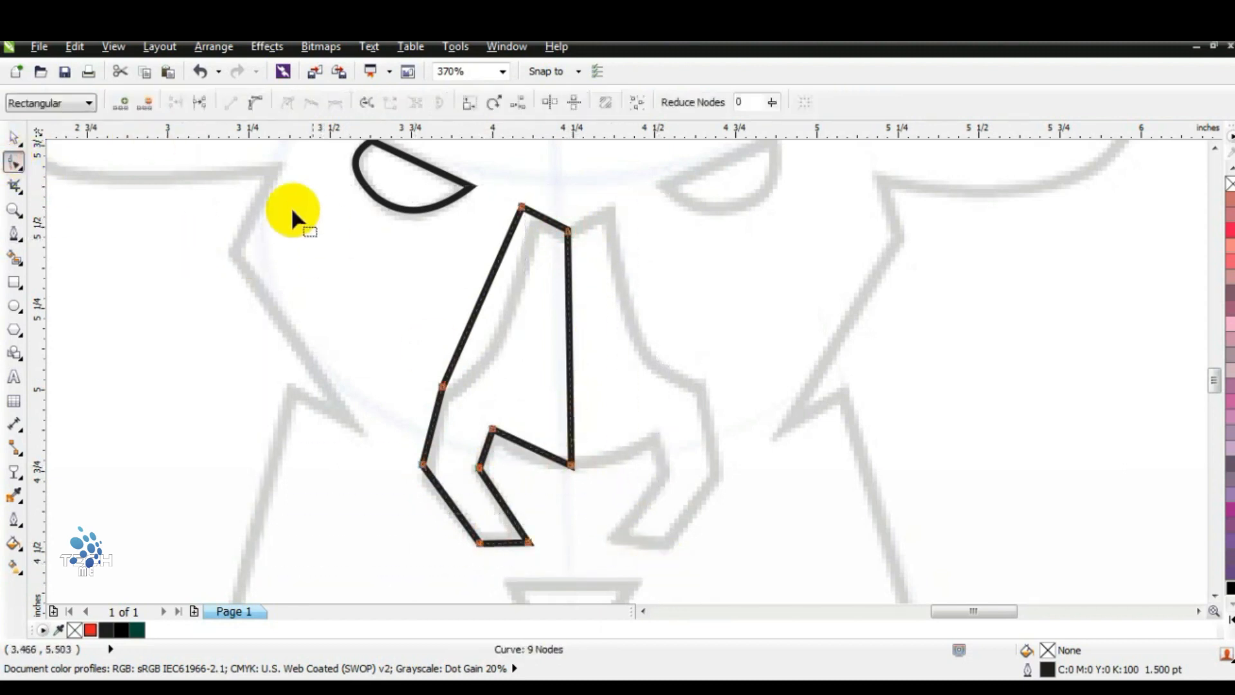
pyautogui.moveTo(484, 297); pyautogui.dragTo(538, 275)
pyautogui.moveTo(429, 446); pyautogui.dragTo(432, 441)
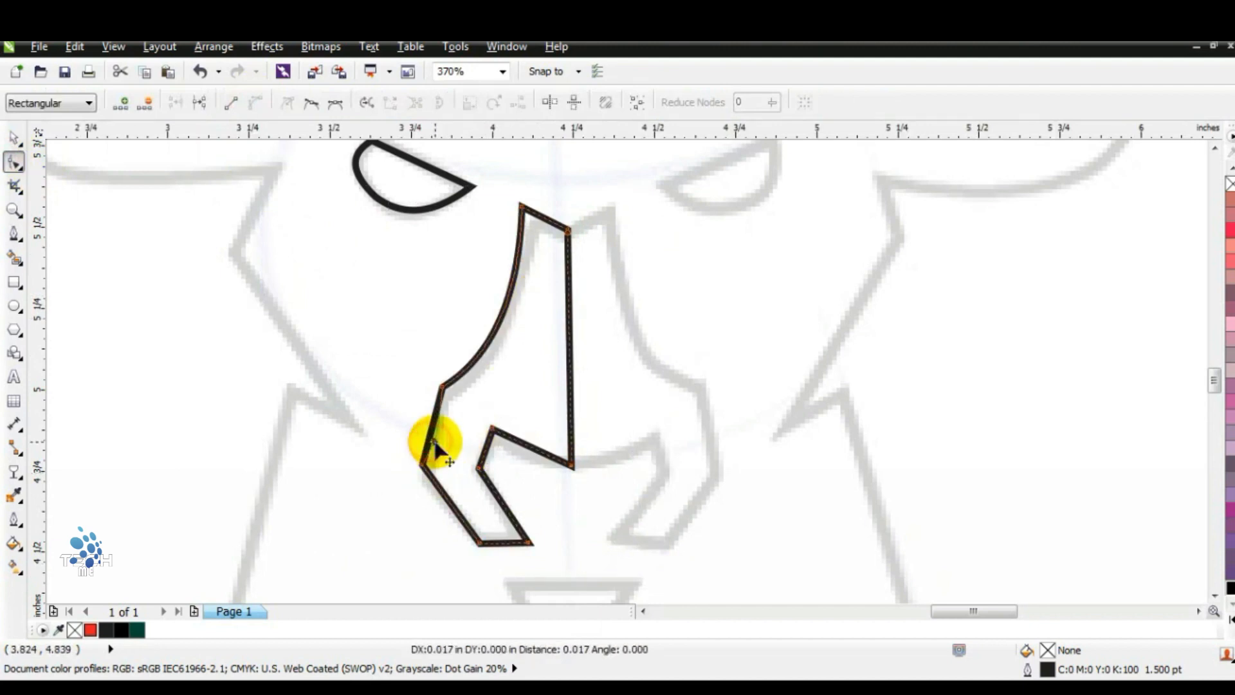
pyautogui.moveTo(526, 450); pyautogui.dragTo(526, 465)
# Mirror a copy of the eye and half-nose to the other side of the face and nudge it inward until the nose halves overlap.
pyautogui.click(15, 175)
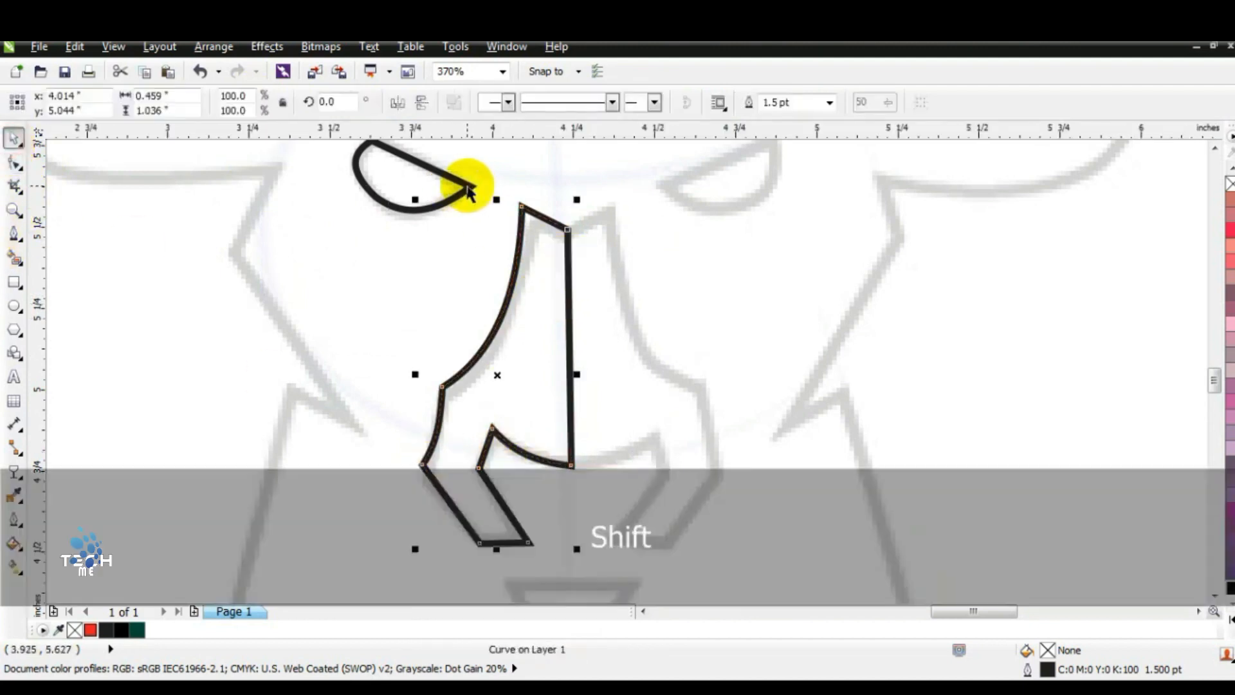
pyautogui.keyDown('shift'); pyautogui.click(463, 189); pyautogui.keyUp('shift')
pyautogui.press('F3')
pyautogui.moveTo(419, 312); pyautogui.dragTo(590, 341)
pyautogui.hotkey('ctrl', 'z')
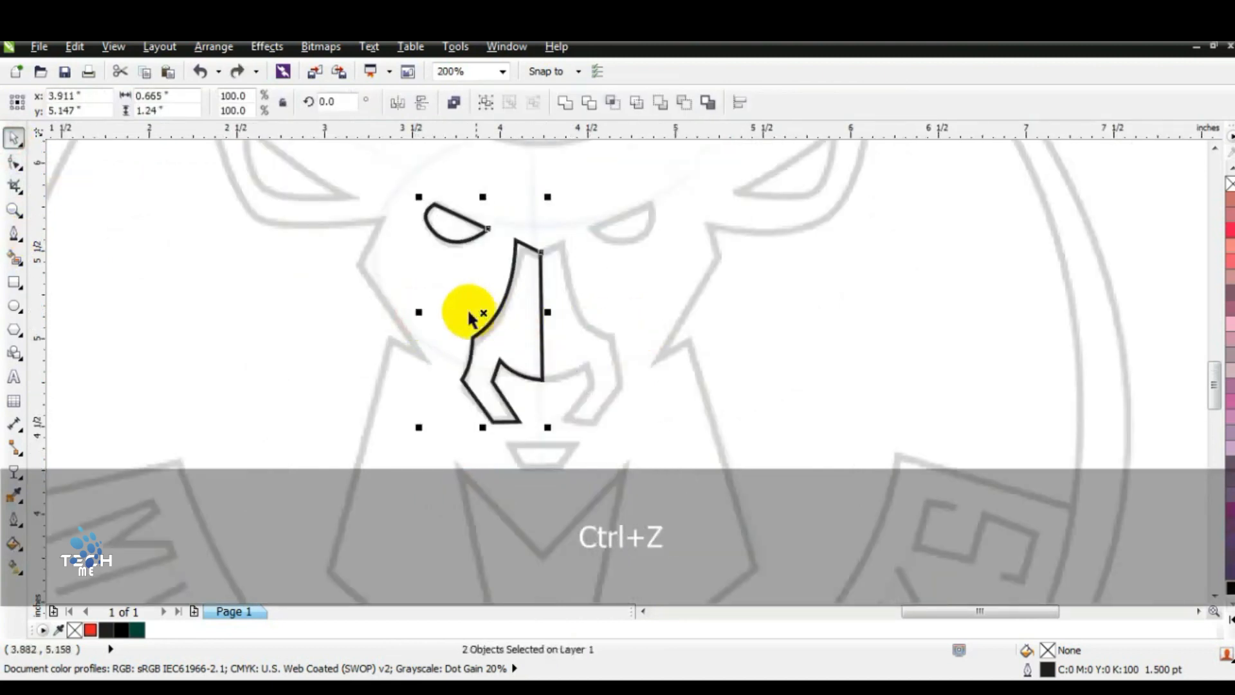
pyautogui.moveTo(415, 312); pyautogui.dragTo(569, 324)
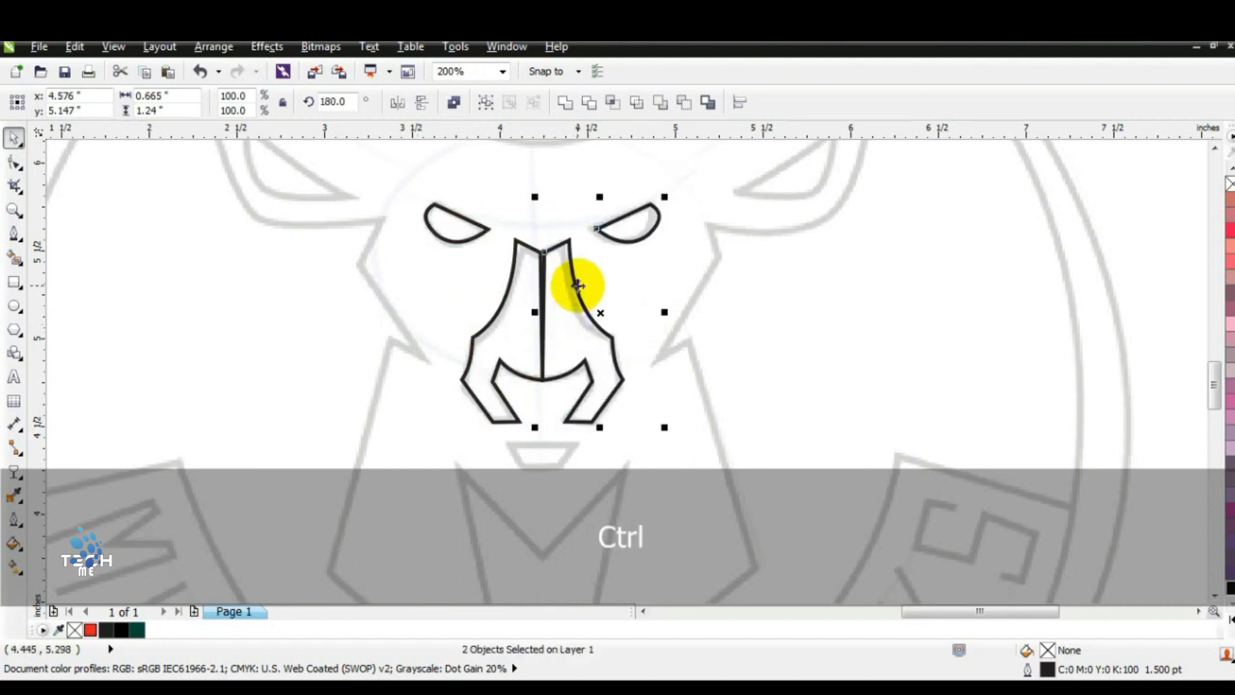
pyautogui.hotkey('ctrl', 'Left')
pyautogui.hotkey('ctrl', 'Left')
pyautogui.press('Escape')
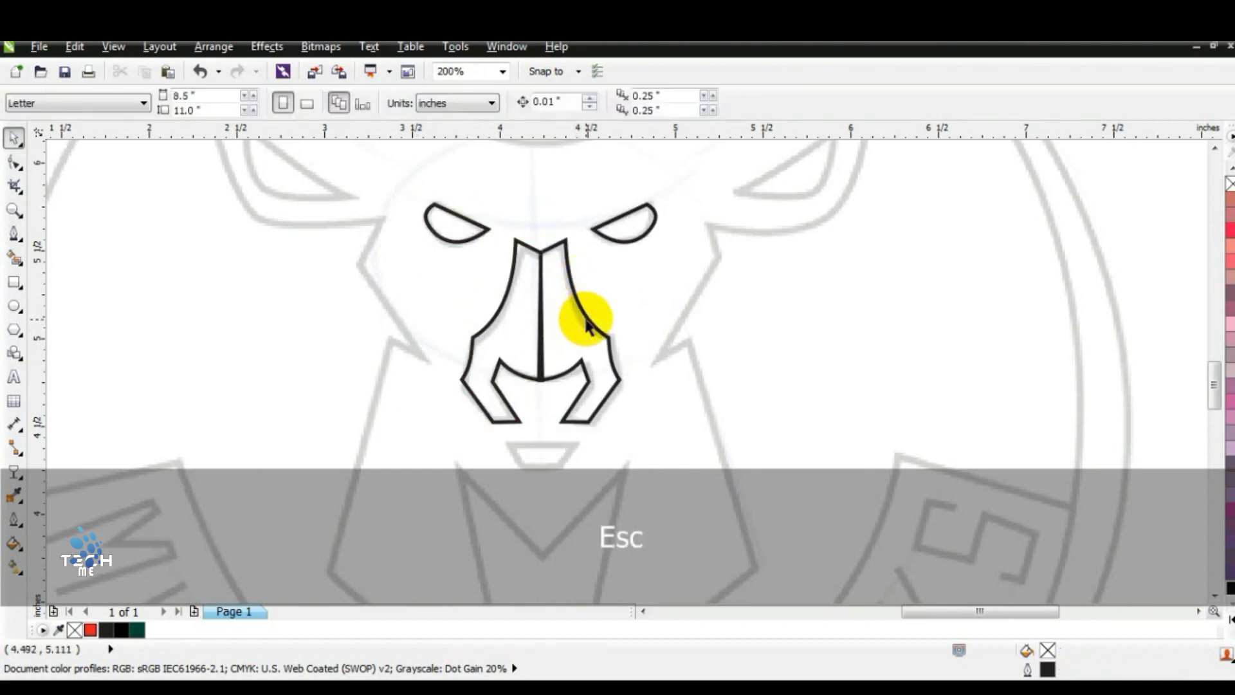
# Weld the two nose halves into one shape.
pyautogui.click(579, 311)
pyautogui.keyDown('shift'); pyautogui.click(516, 239); pyautogui.keyUp('shift')
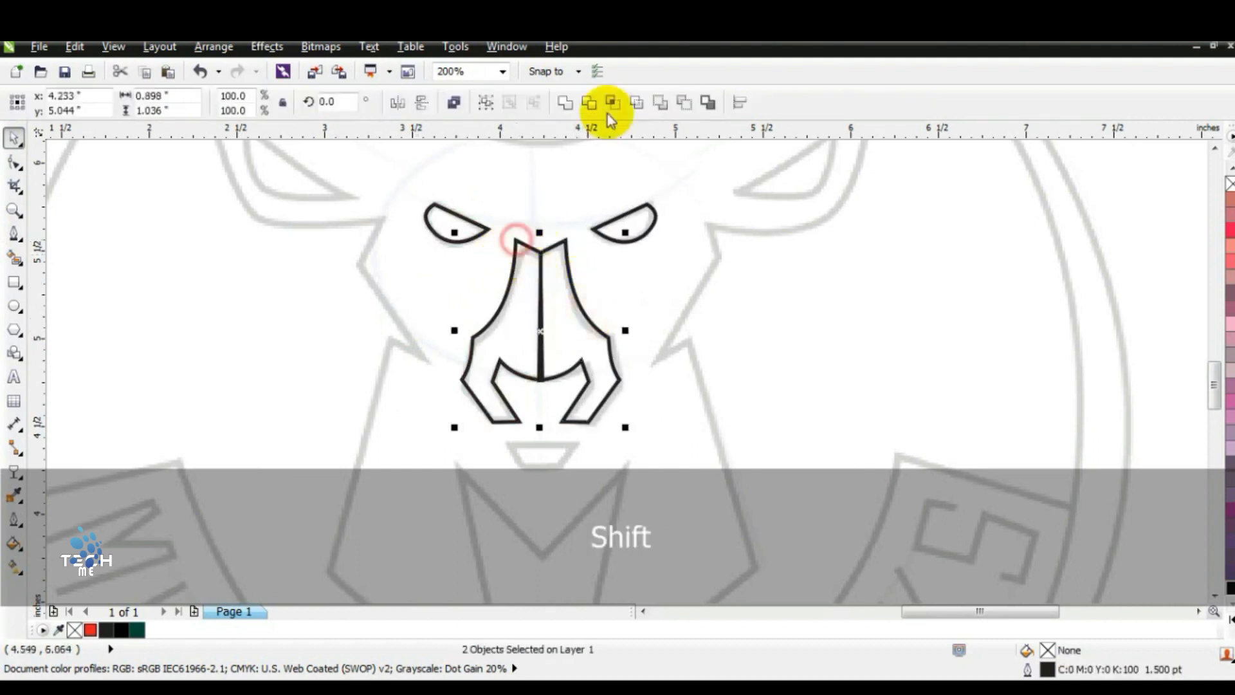
pyautogui.click(566, 104)
# Delete the stray spur node below the notch at the nose's upper end and fill the nose with dusty pink.
pyautogui.click(14, 210)
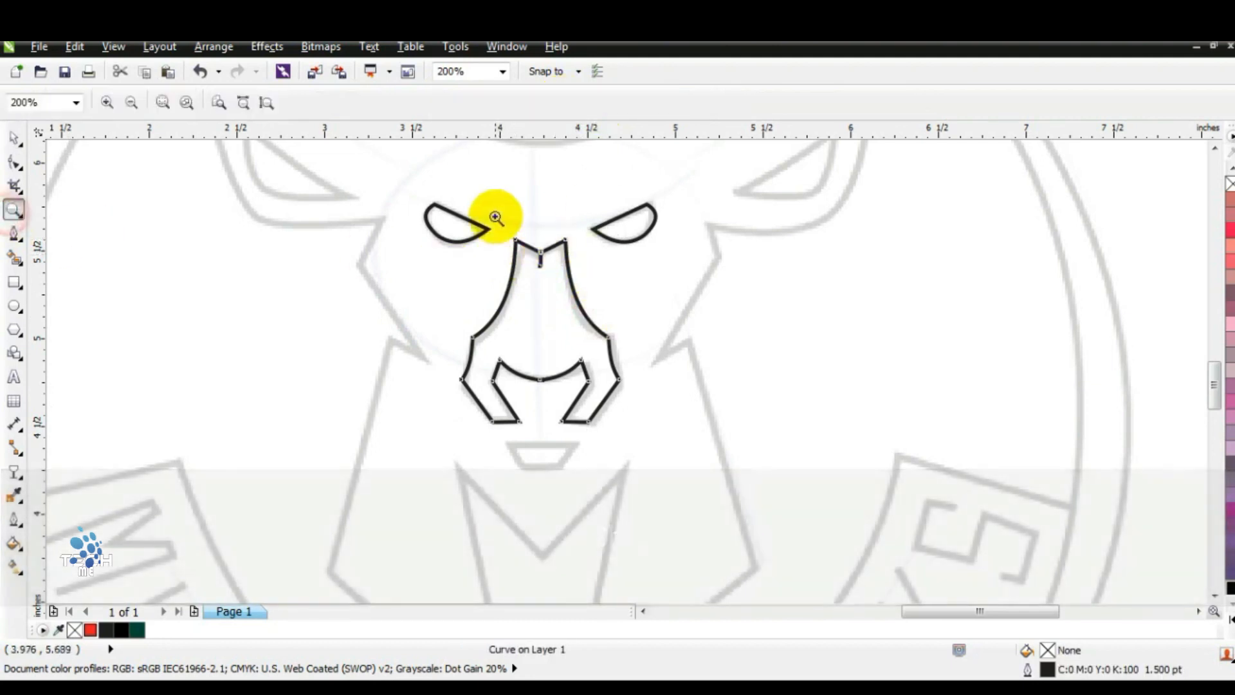
pyautogui.moveTo(495, 217); pyautogui.dragTo(589, 300)
pyautogui.press('F10')
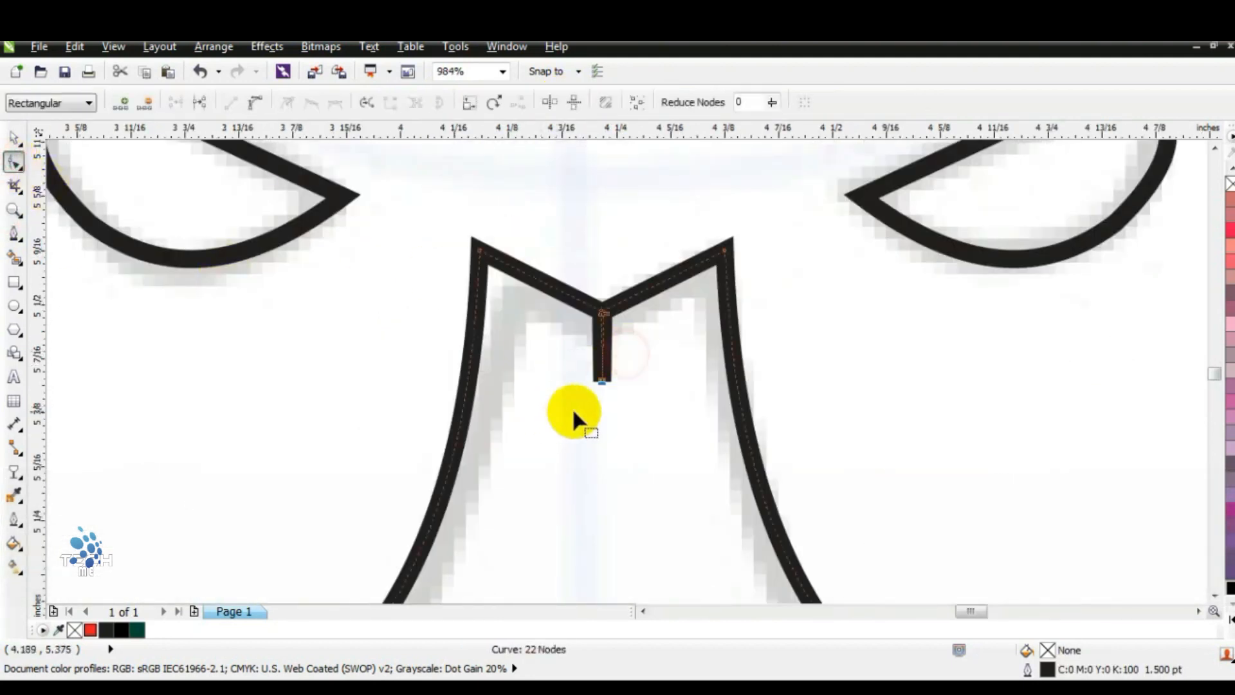
pyautogui.press('Delete')
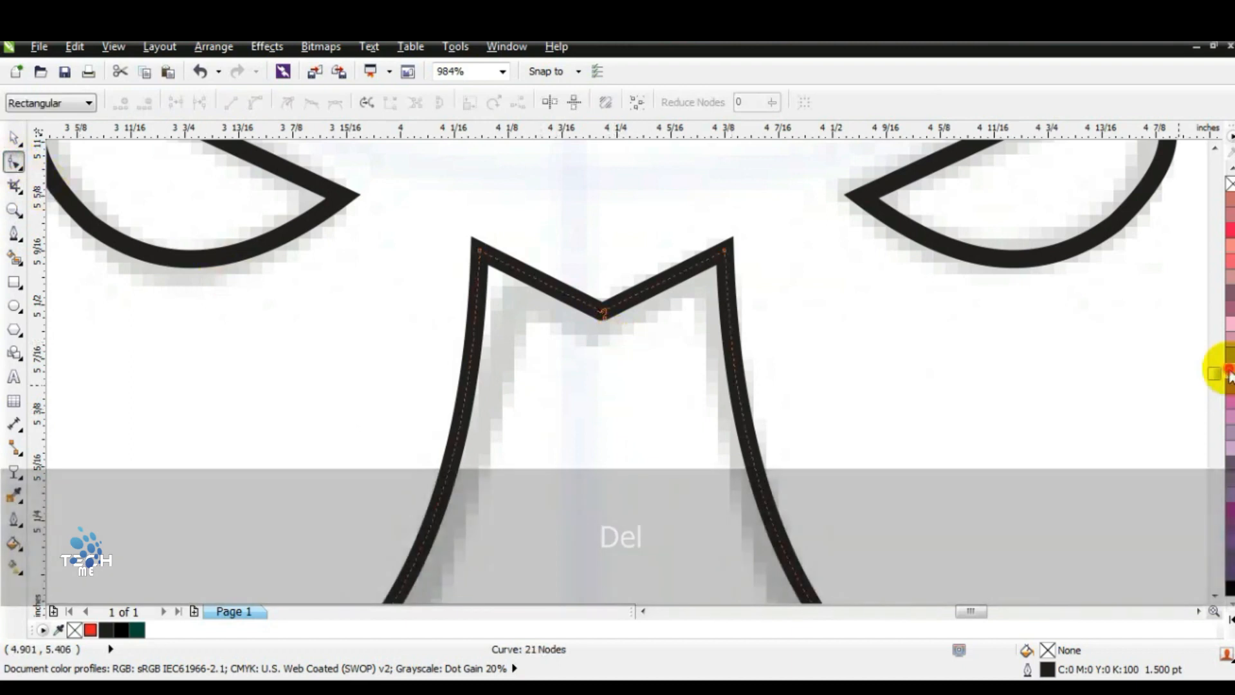
pyautogui.click(1229, 372)
# Weld both eyes and the nose together into a single face shape.
pyautogui.click(14, 137)
pyautogui.press('F3')
pyautogui.keyDown('shift'); pyautogui.click(761, 292); pyautogui.keyUp('shift')
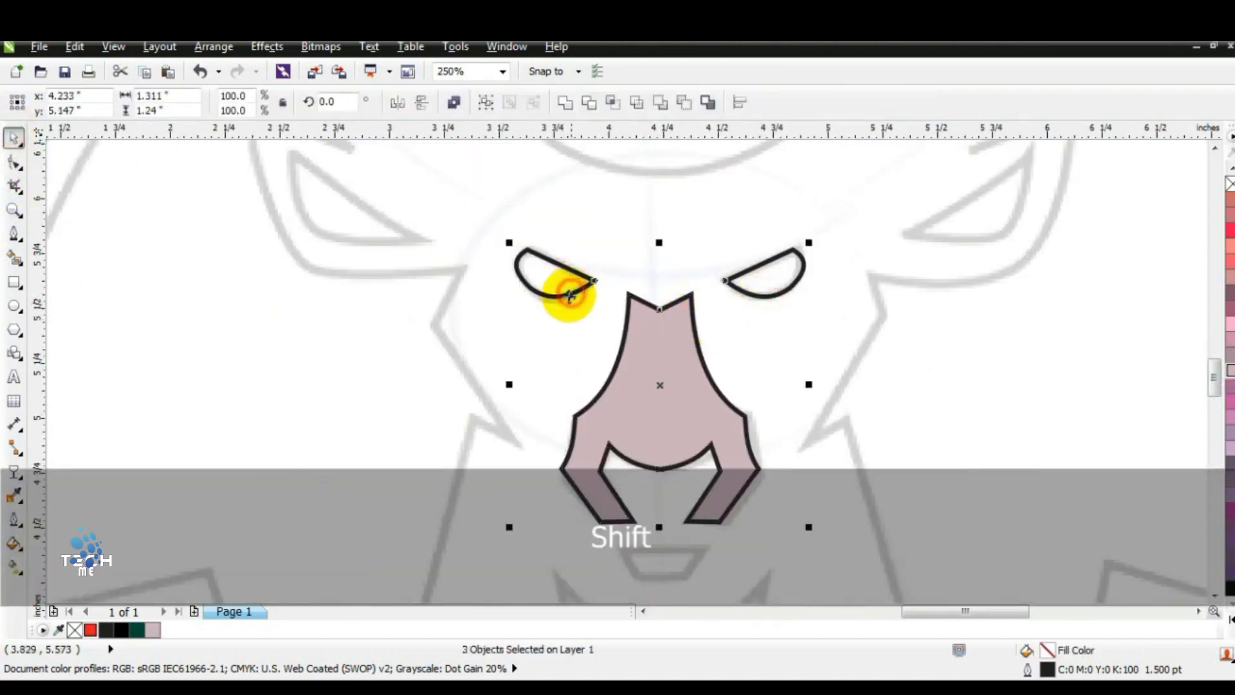
pyautogui.click(570, 111)
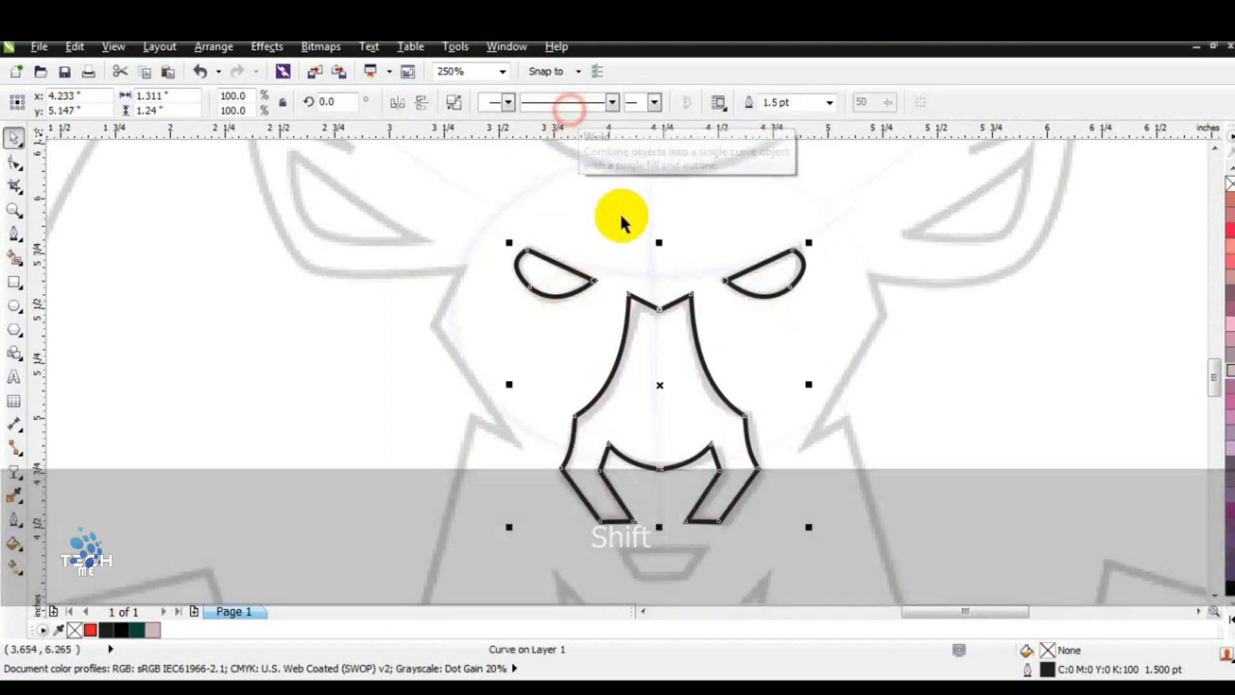
# Centre the welded eyes-and-nose shape sideways on the green deer head.
pyautogui.press('F3')
pyautogui.keyDown('shift'); pyautogui.click(106, 388); pyautogui.keyUp('shift')
pyautogui.press('c')
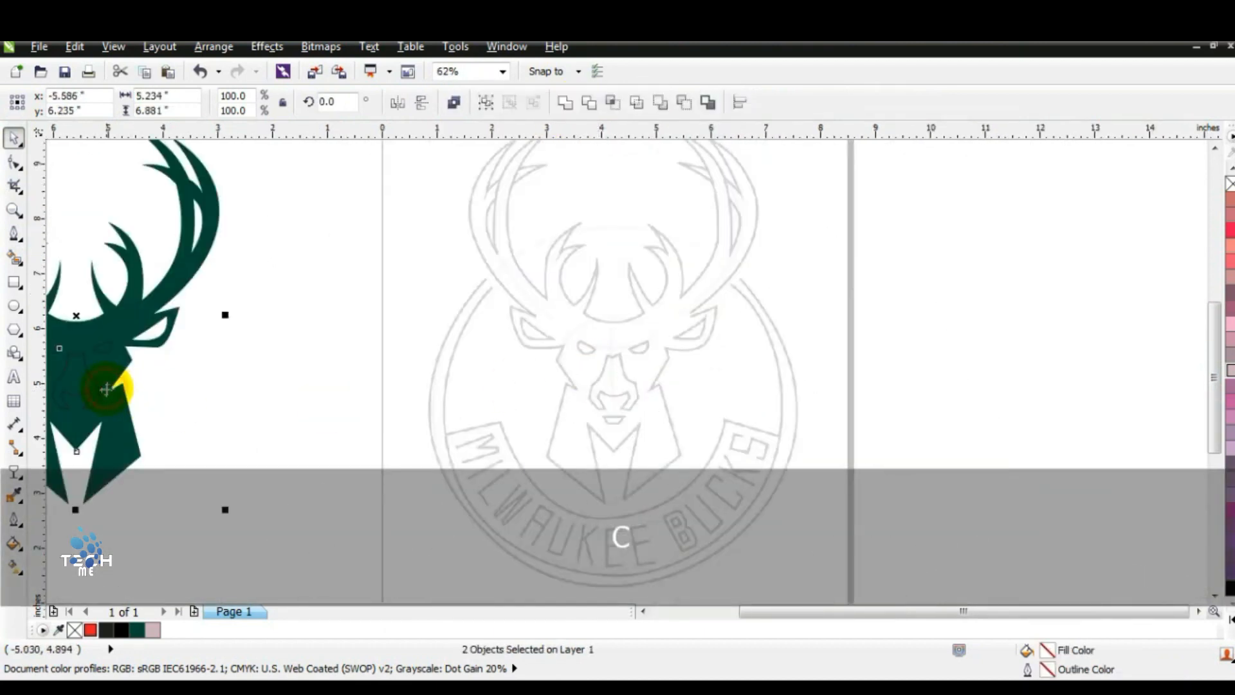
# Combine the eyes-and-nose shape with the green deer head to cut the facial features out as holes.
pyautogui.hotkey('shift', 'F2')
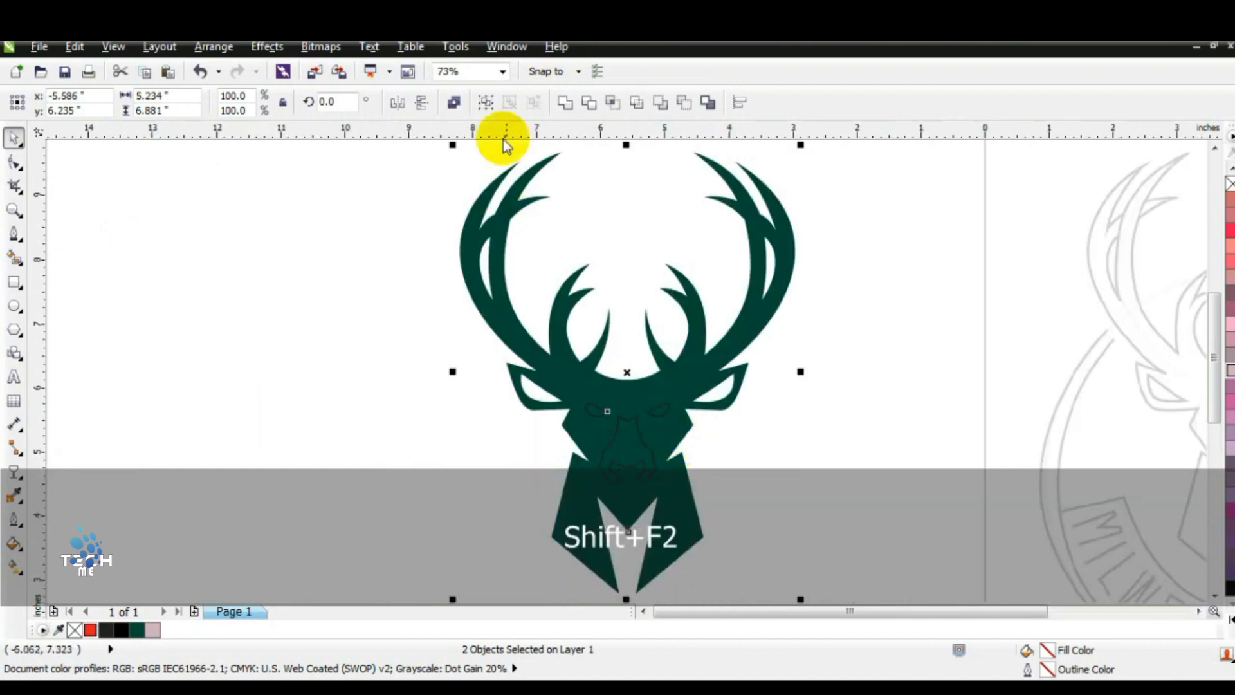
pyautogui.click(452, 102)
pyautogui.click(281, 294)
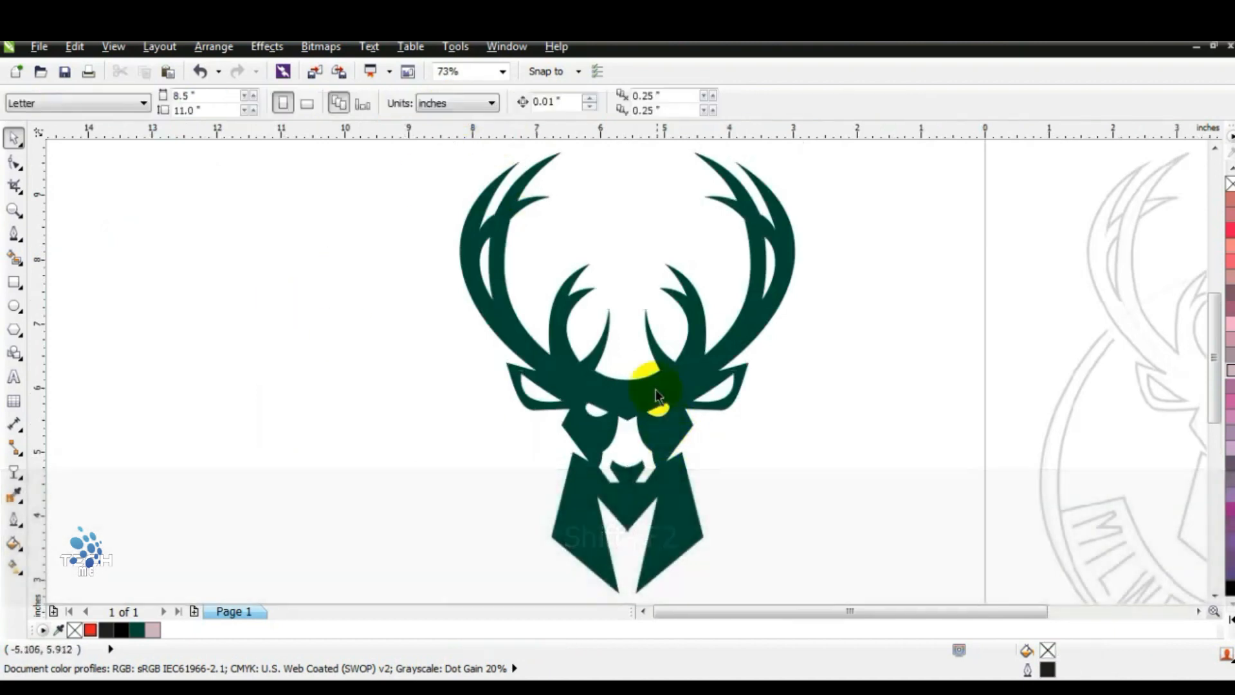
pyautogui.click(657, 393)
pyautogui.press('F3')
pyautogui.press('Escape')
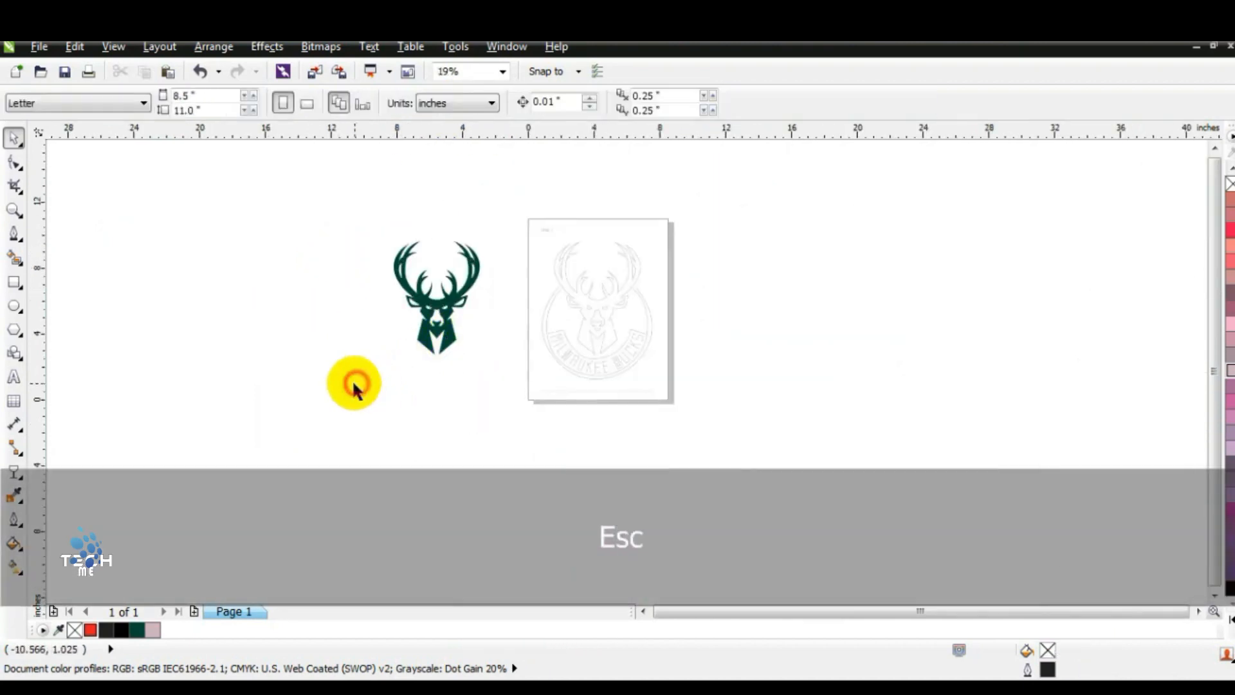
# Draw a circle about 6.74 inches wide over the sketch's ring and make a concentric copy about 6.24 inches wide inside it.
pyautogui.click(14, 210)
pyautogui.moveTo(350, 248); pyautogui.dragTo(804, 437)
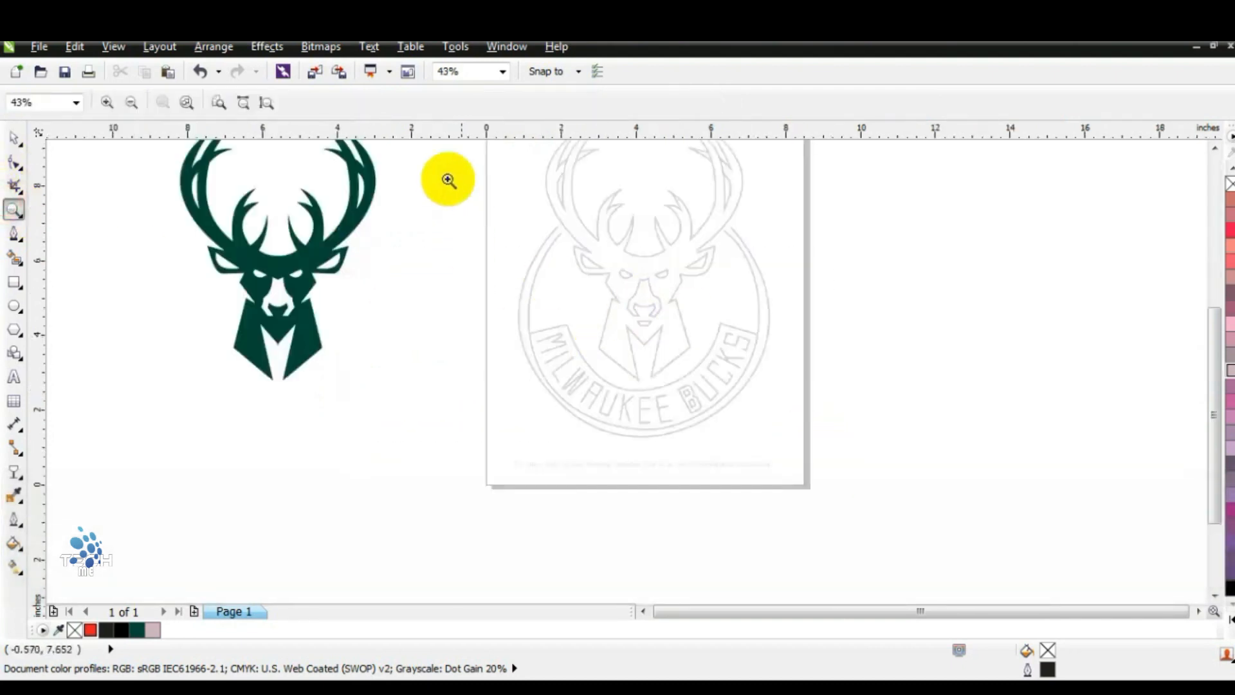
pyautogui.moveTo(439, 149); pyautogui.dragTo(823, 418)
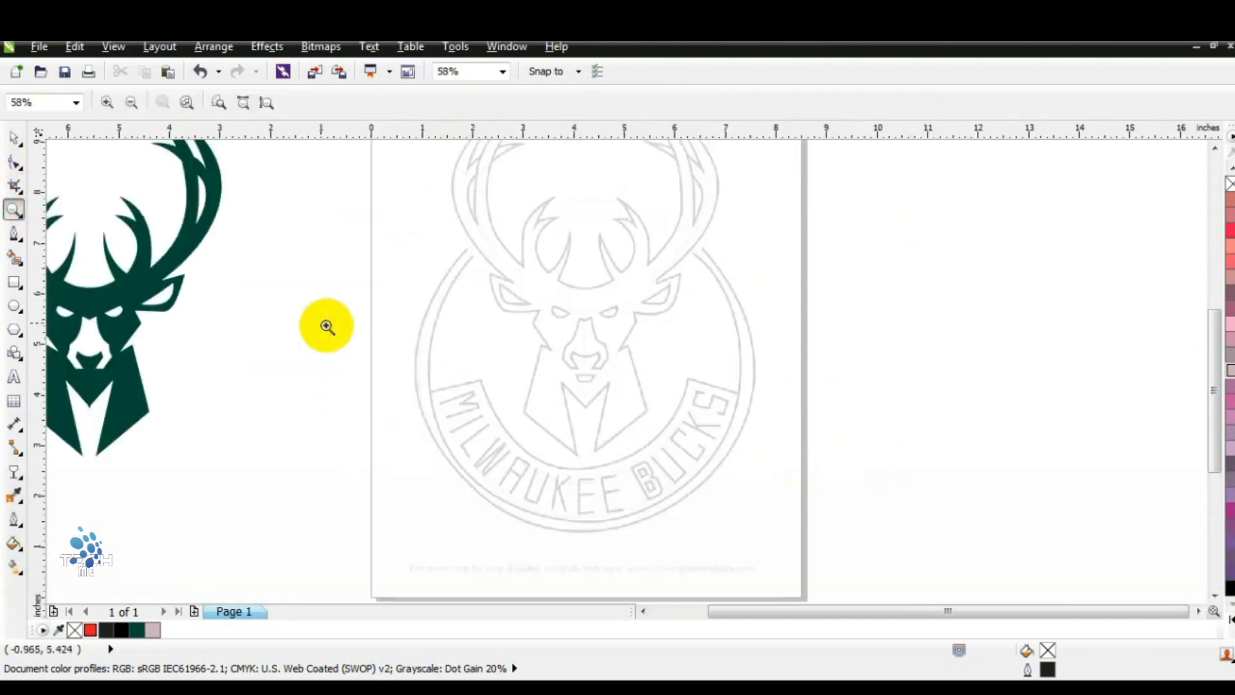
pyautogui.click(14, 306)
pyautogui.moveTo(429, 194); pyautogui.dragTo(666, 528)
pyautogui.click(13, 137)
pyautogui.moveTo(593, 359)
pyautogui.mouseDown()
pyautogui.moveTo(582, 367)
pyautogui.moveTo(595, 364)
pyautogui.mouseUp()
pyautogui.moveTo(752, 191); pyautogui.dragTo(755, 187)
pyautogui.moveTo(756, 534); pyautogui.dragTo(760, 538)
pyautogui.moveTo(412, 536); pyautogui.dragTo(407, 542)
pyautogui.moveTo(762, 190); pyautogui.dragTo(760, 205)
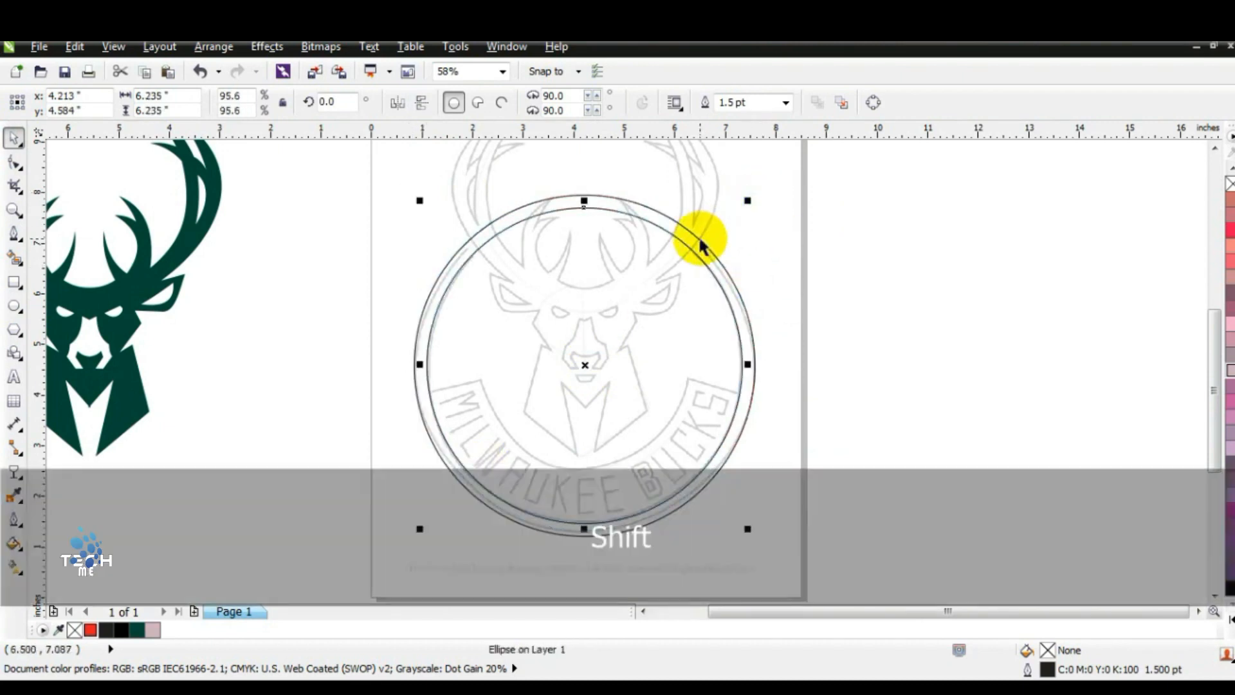
# Give both circles a 3 pt outline placed behind the fill.
pyautogui.keyDown('shift'); pyautogui.click(700, 243); pyautogui.keyUp('shift')
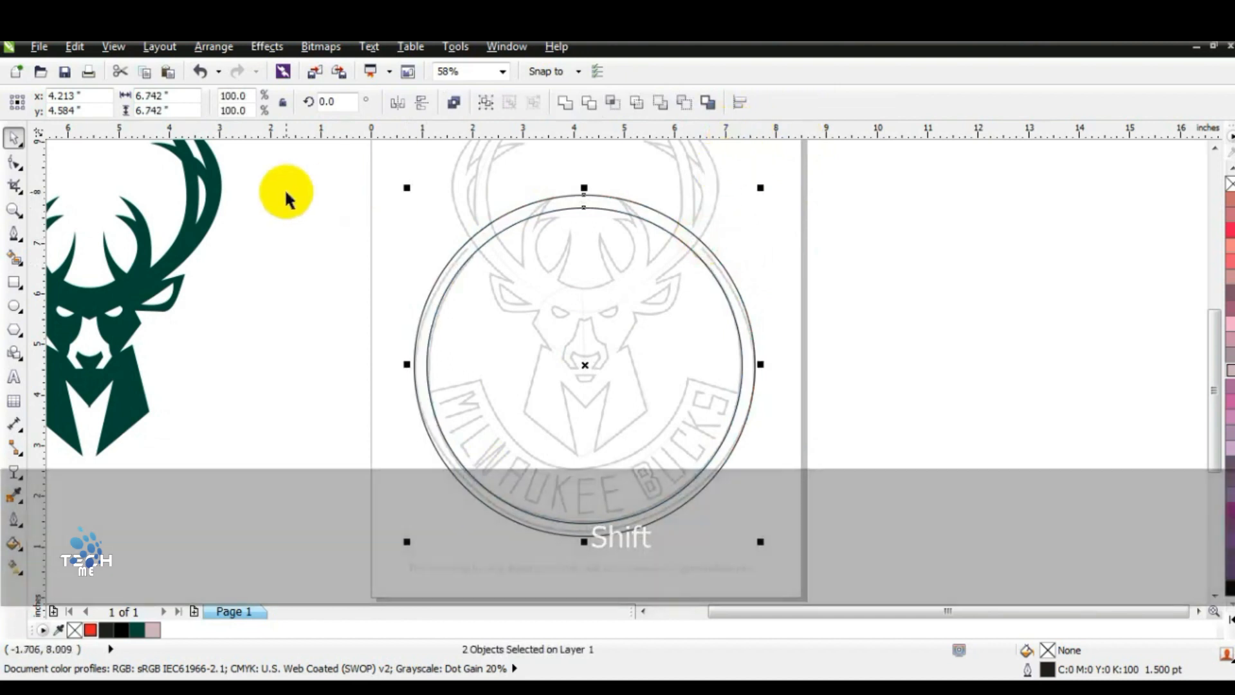
pyautogui.click(33, 519)
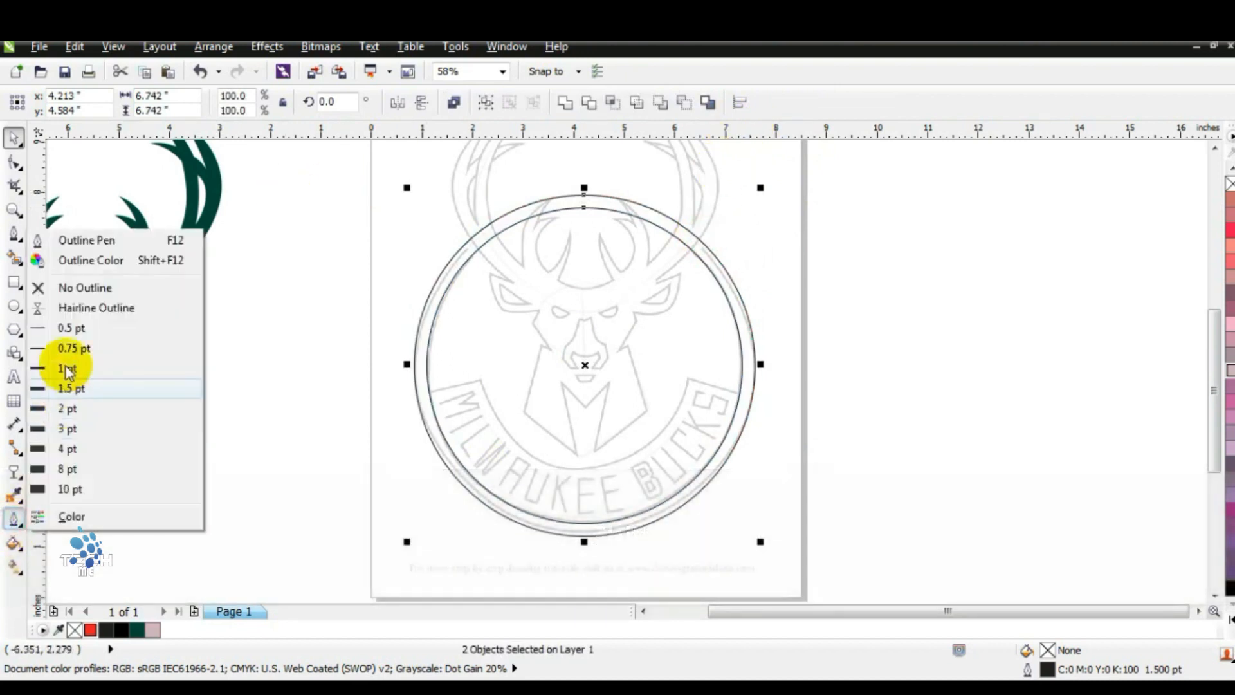
pyautogui.click(83, 242)
pyautogui.click(520, 251)
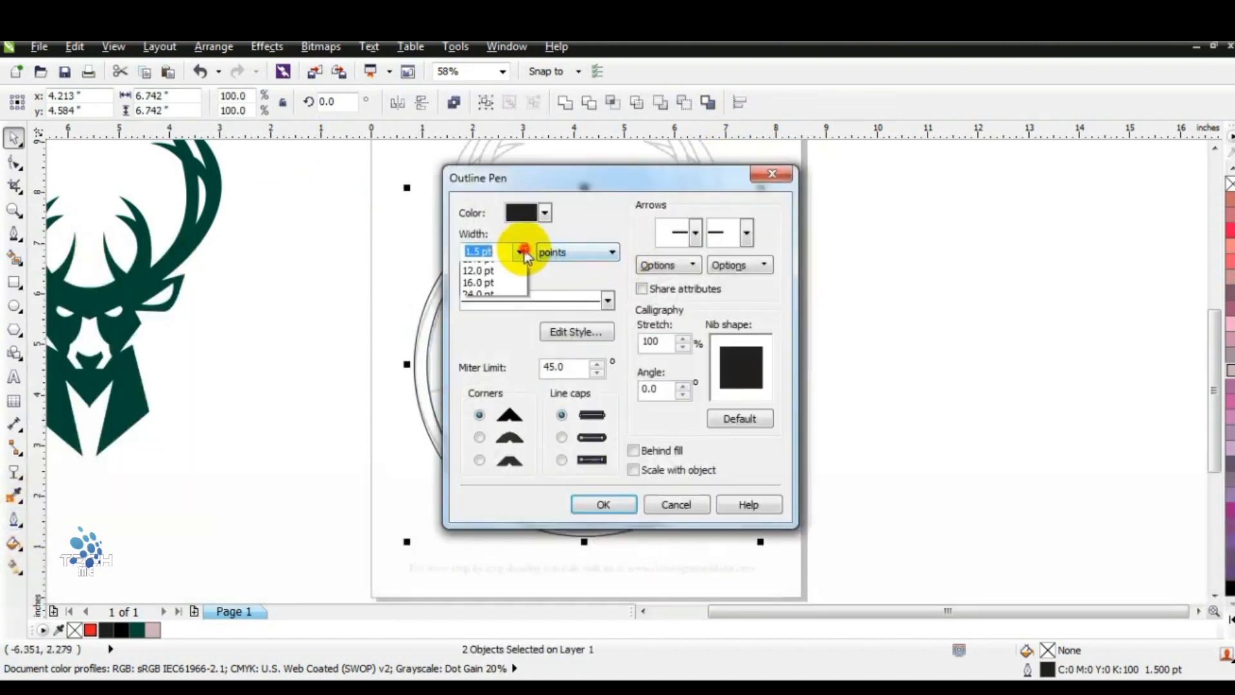
pyautogui.click(477, 352)
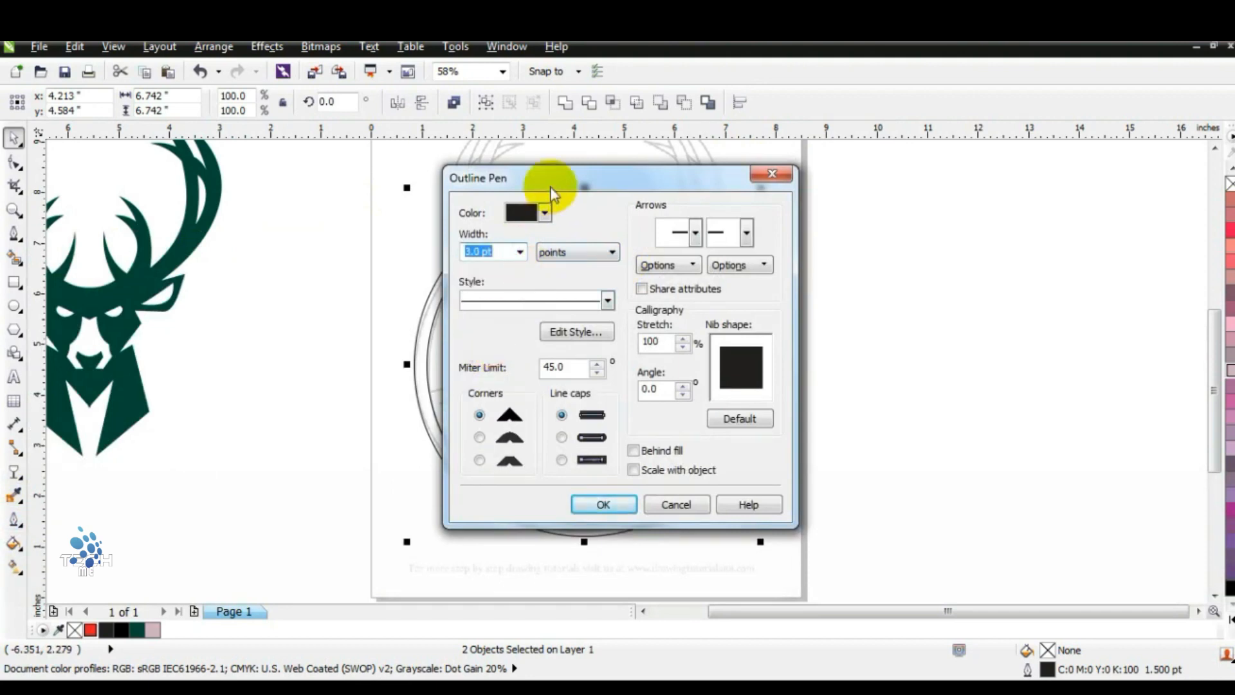
pyautogui.moveTo(552, 184); pyautogui.dragTo(810, 183)
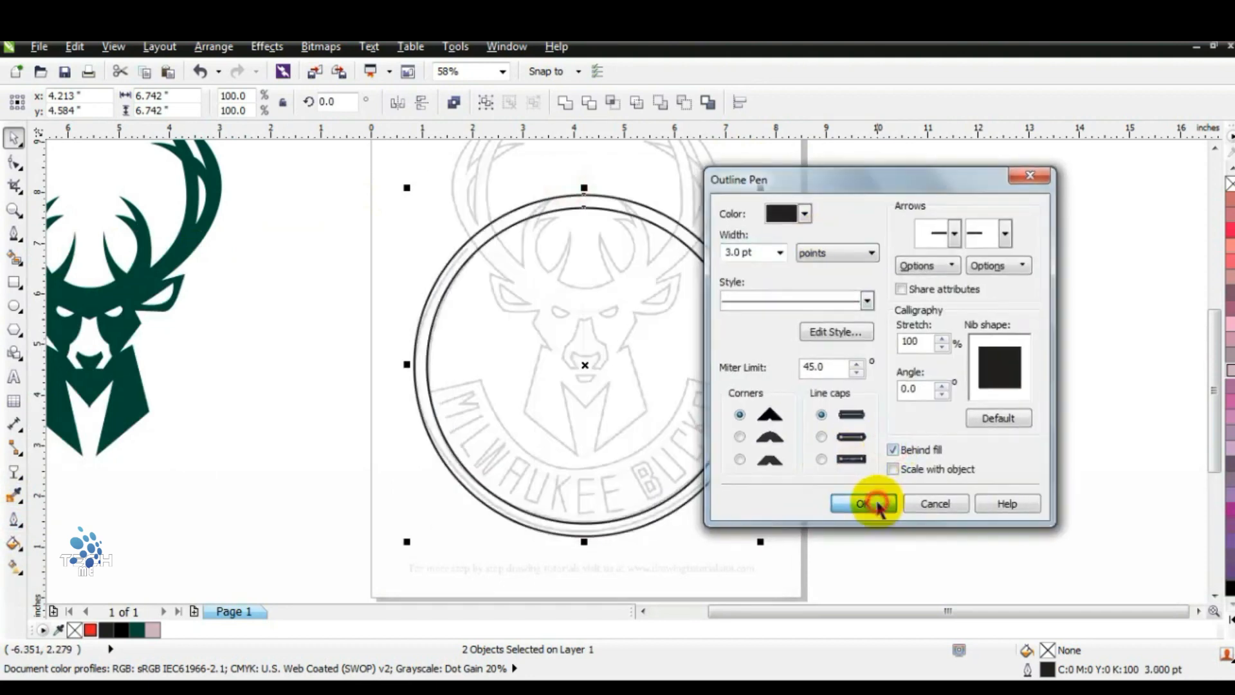
pyautogui.click(865, 502)
# Thicken the outlines of both circles to 8 pt.
pyautogui.click(14, 527)
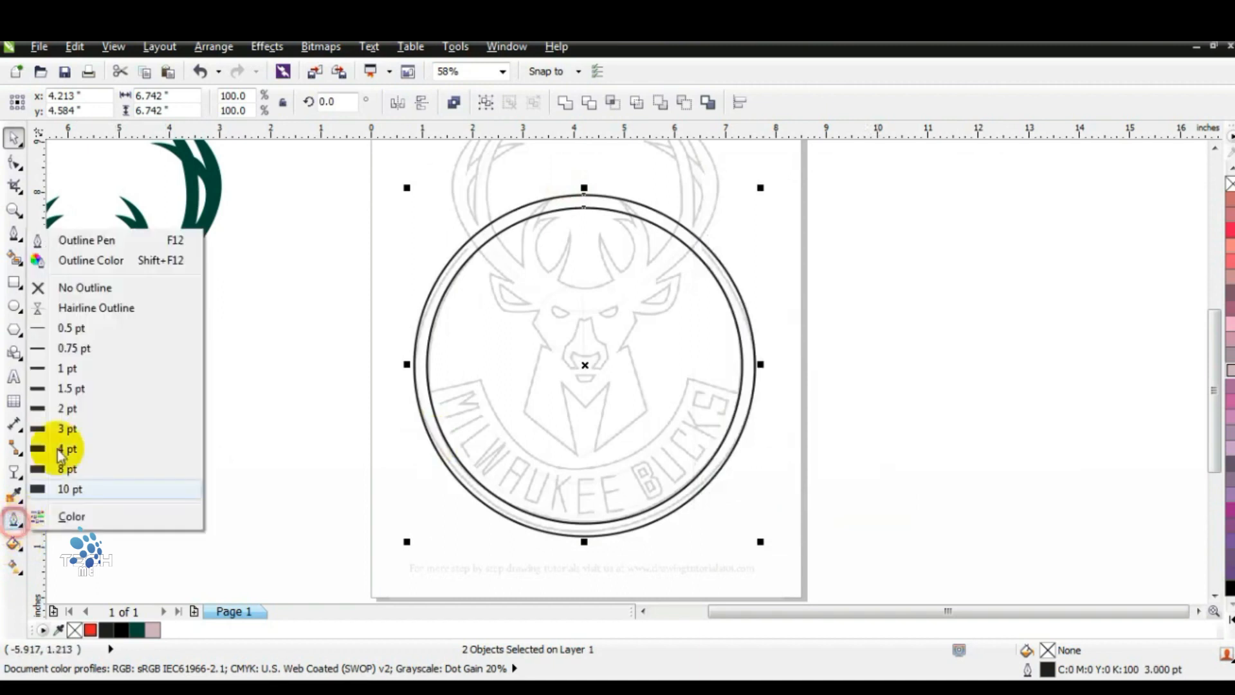
pyautogui.click(88, 242)
pyautogui.click(520, 254)
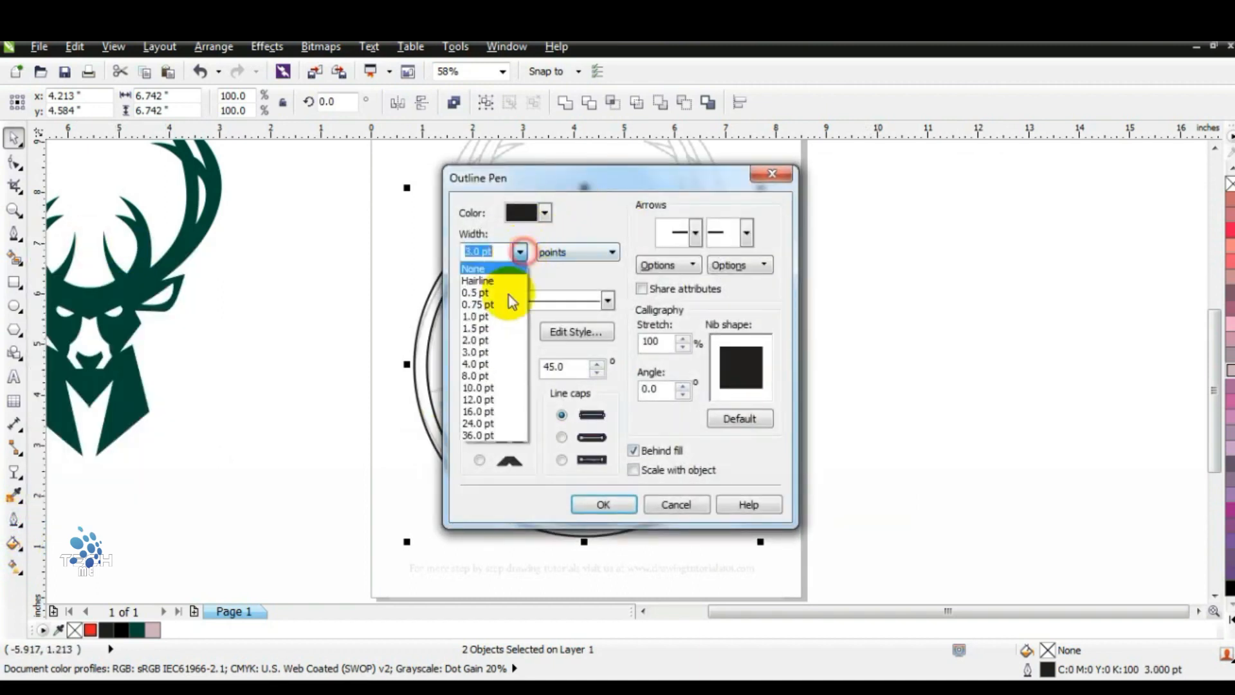
pyautogui.click(478, 376)
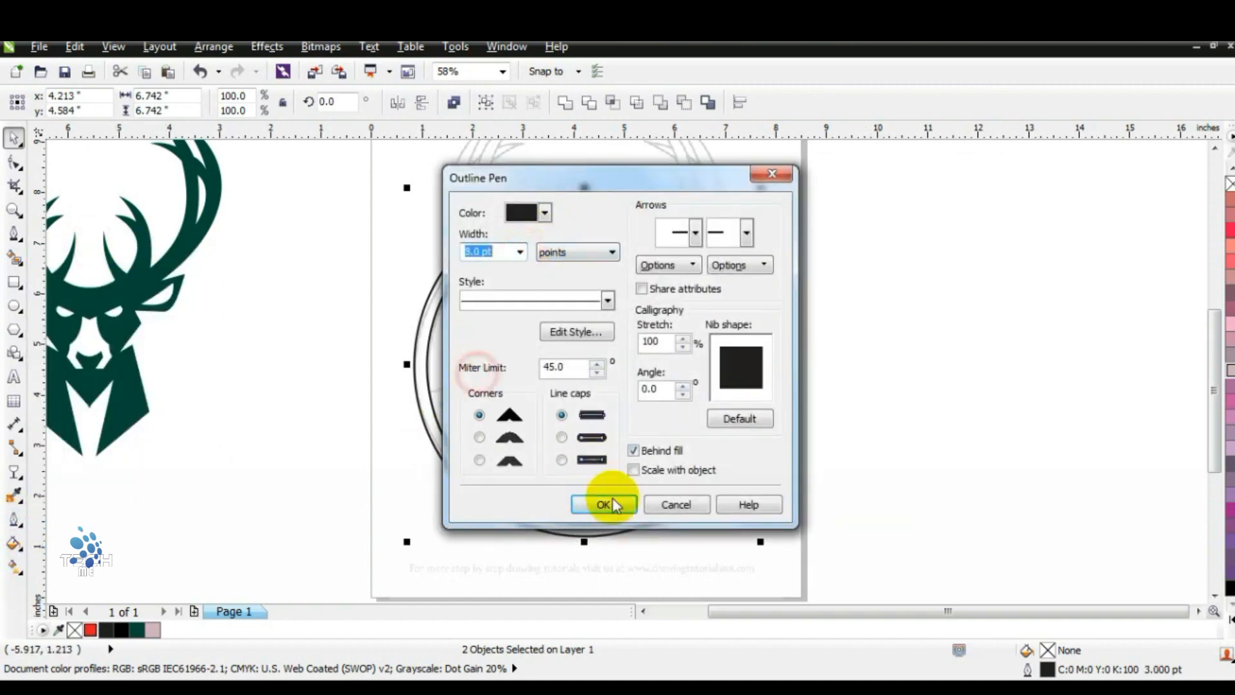
pyautogui.click(604, 503)
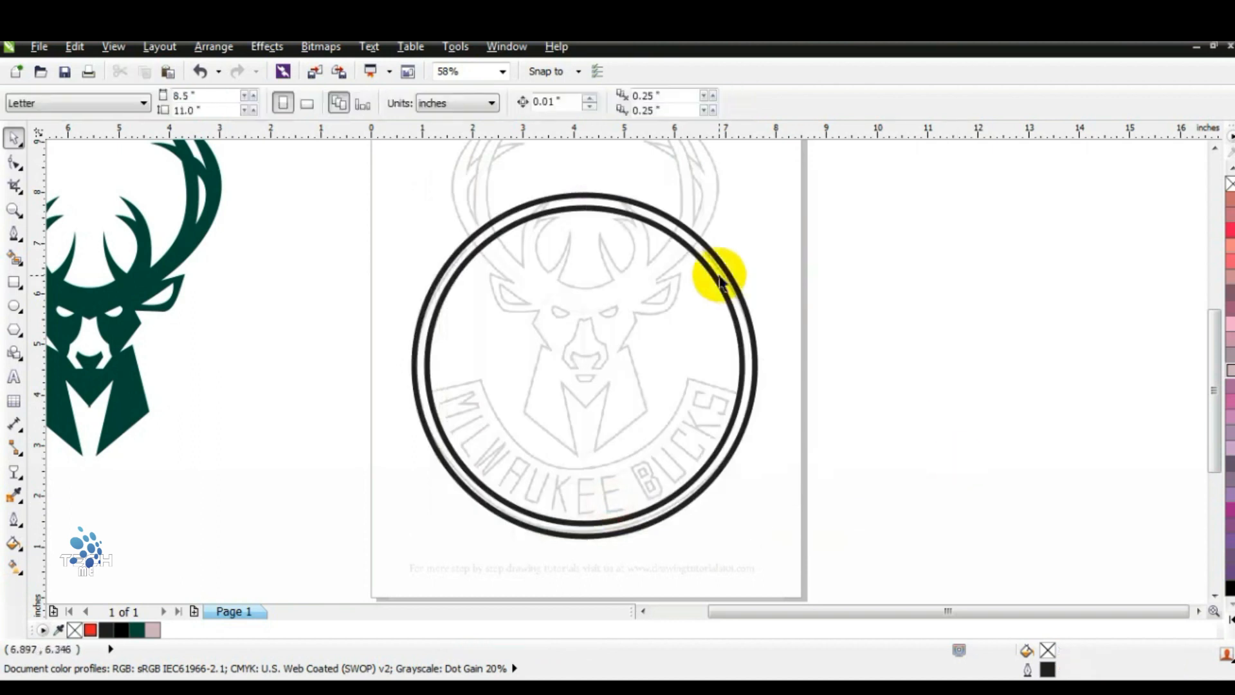
# Combine the two circles into one curve and convert its outline to an object.
pyautogui.click(715, 260)
pyautogui.keyDown('shift'); pyautogui.click(699, 238); pyautogui.keyUp('shift')
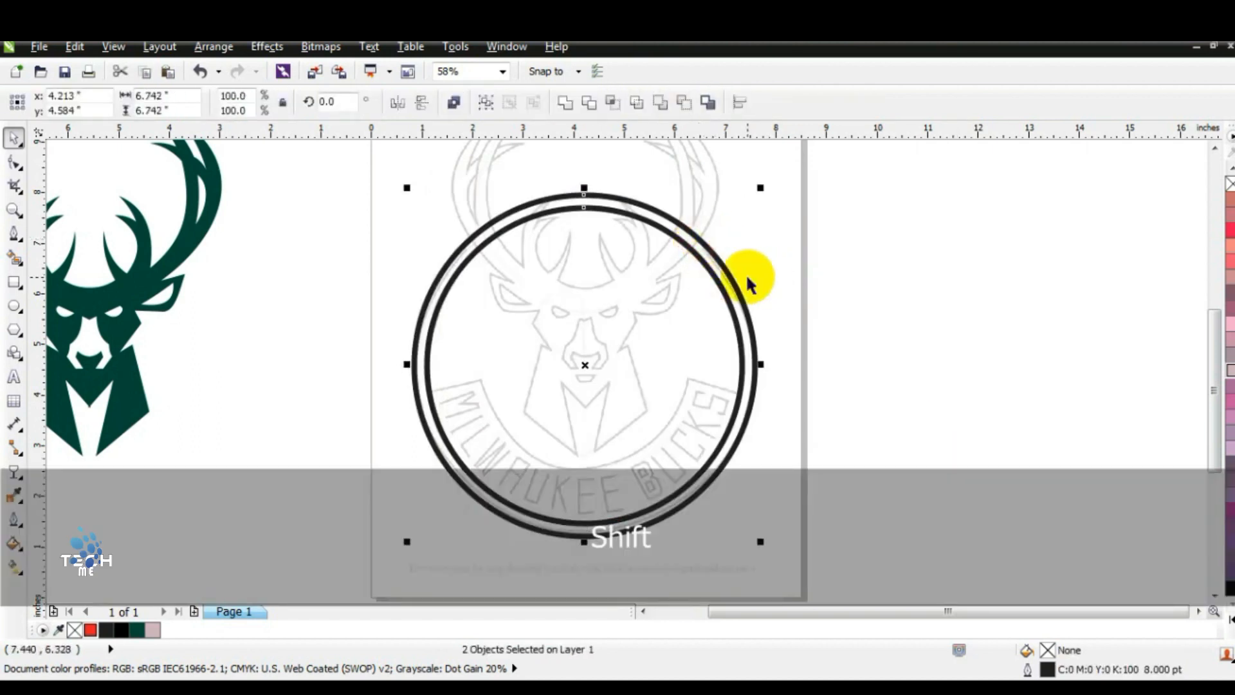
pyautogui.click(450, 106)
pyautogui.click(211, 48)
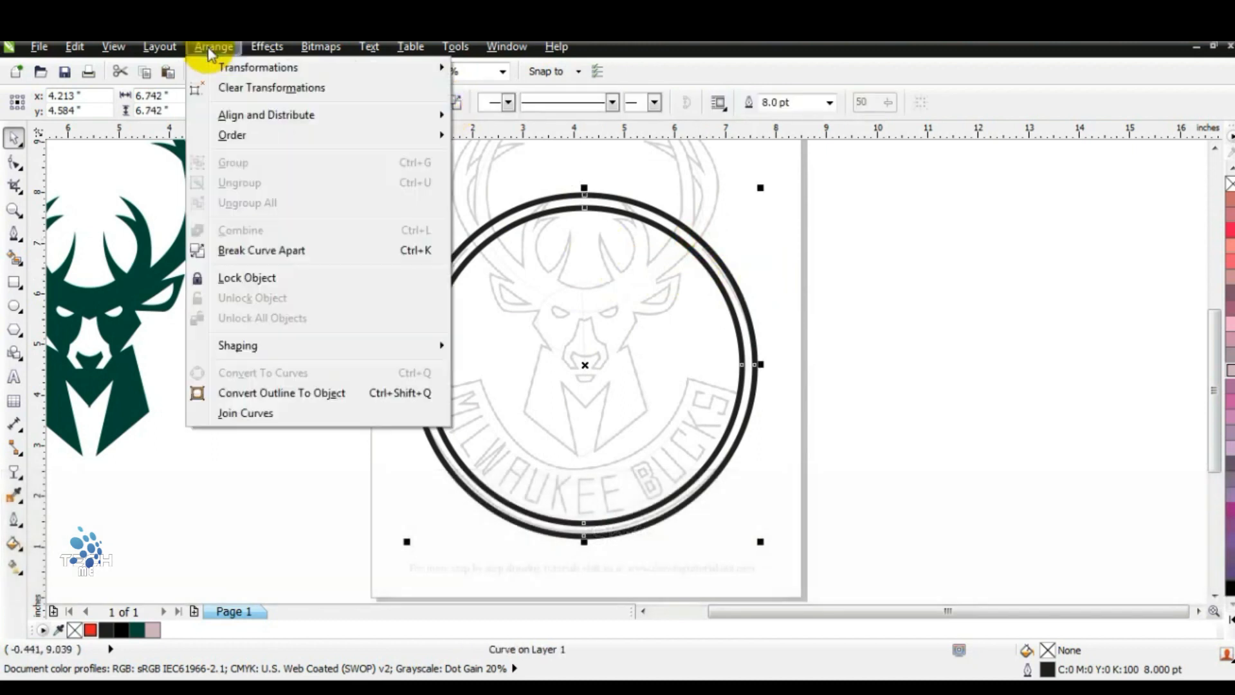
pyautogui.click(235, 394)
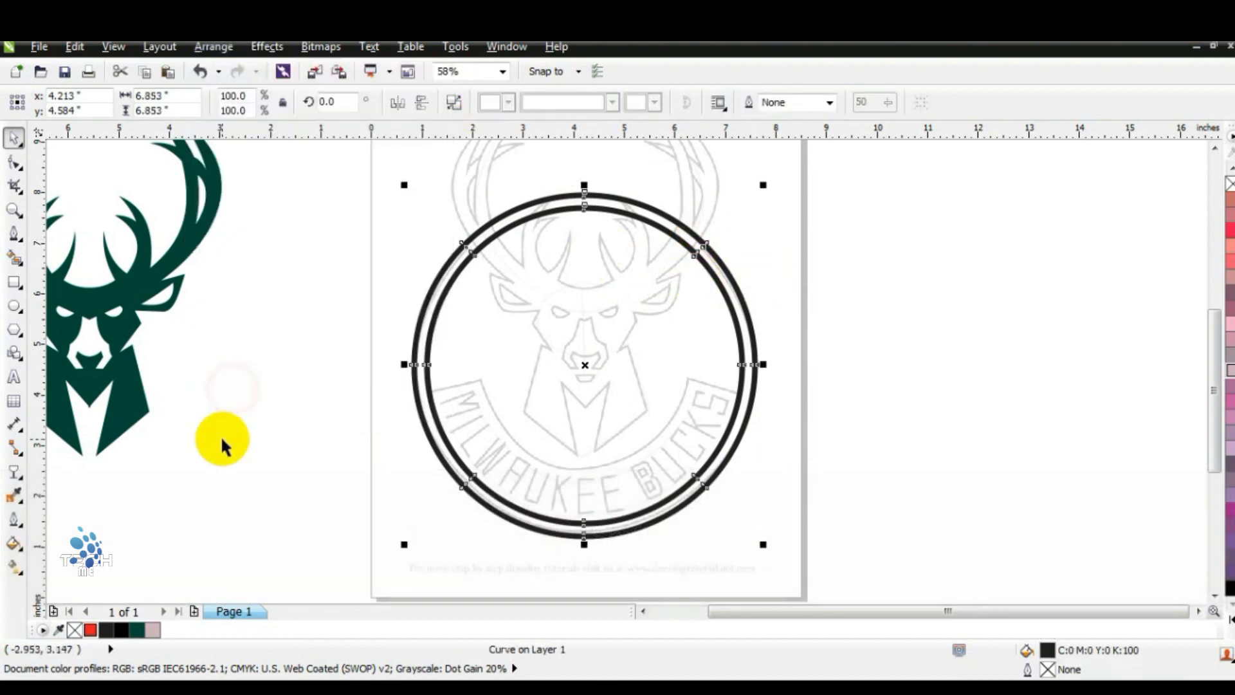
pyautogui.click(222, 440)
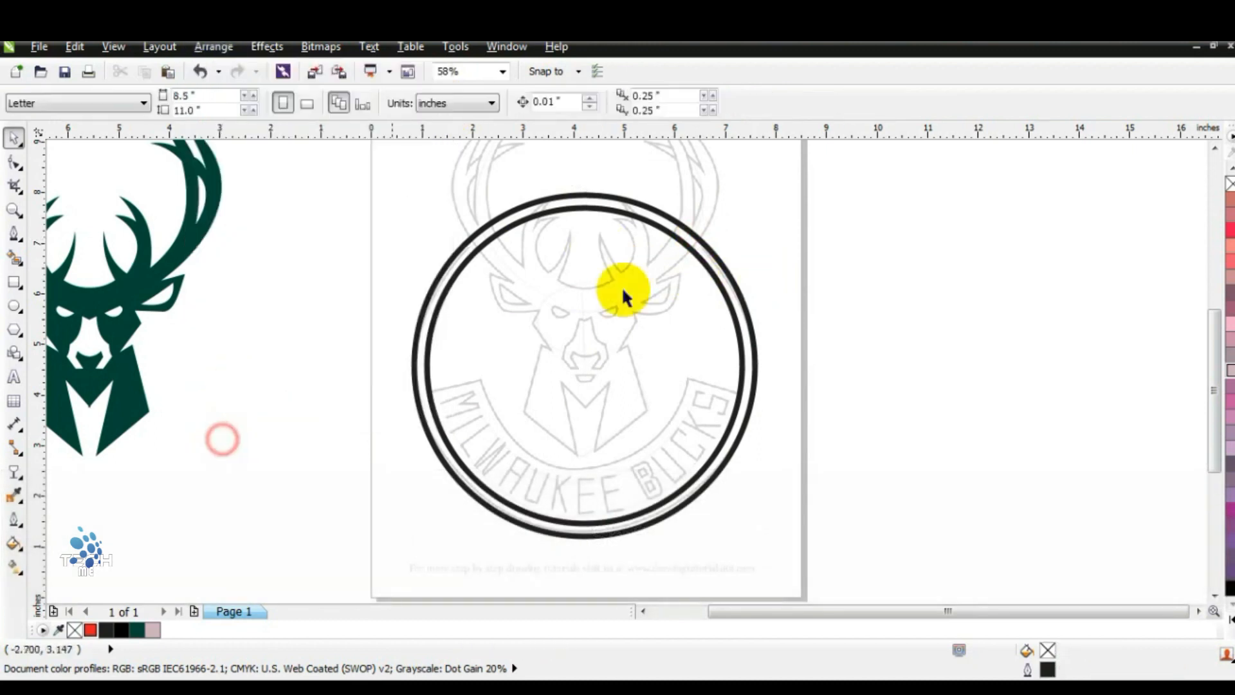
# Draw a closed four-sided shape across both rings where the left antler crosses them, and fill it with dusty pink.
pyautogui.click(14, 210)
pyautogui.moveTo(303, 180); pyautogui.dragTo(830, 347)
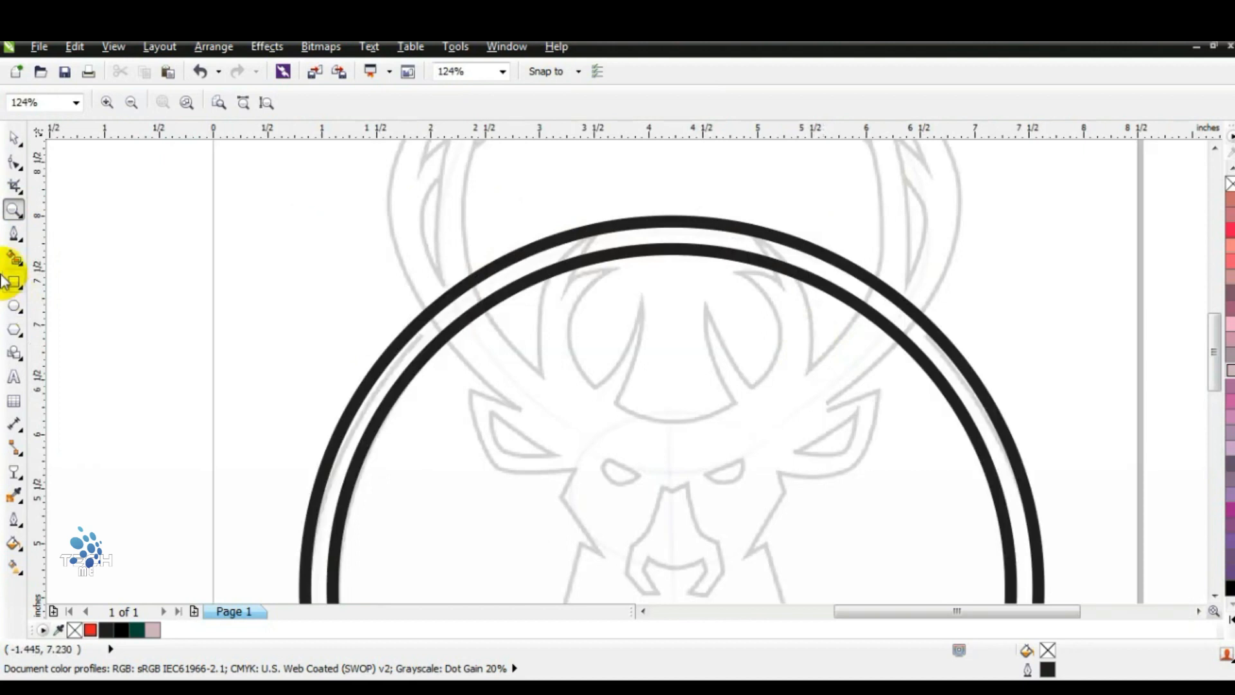
pyautogui.click(12, 240)
pyautogui.click(407, 299)
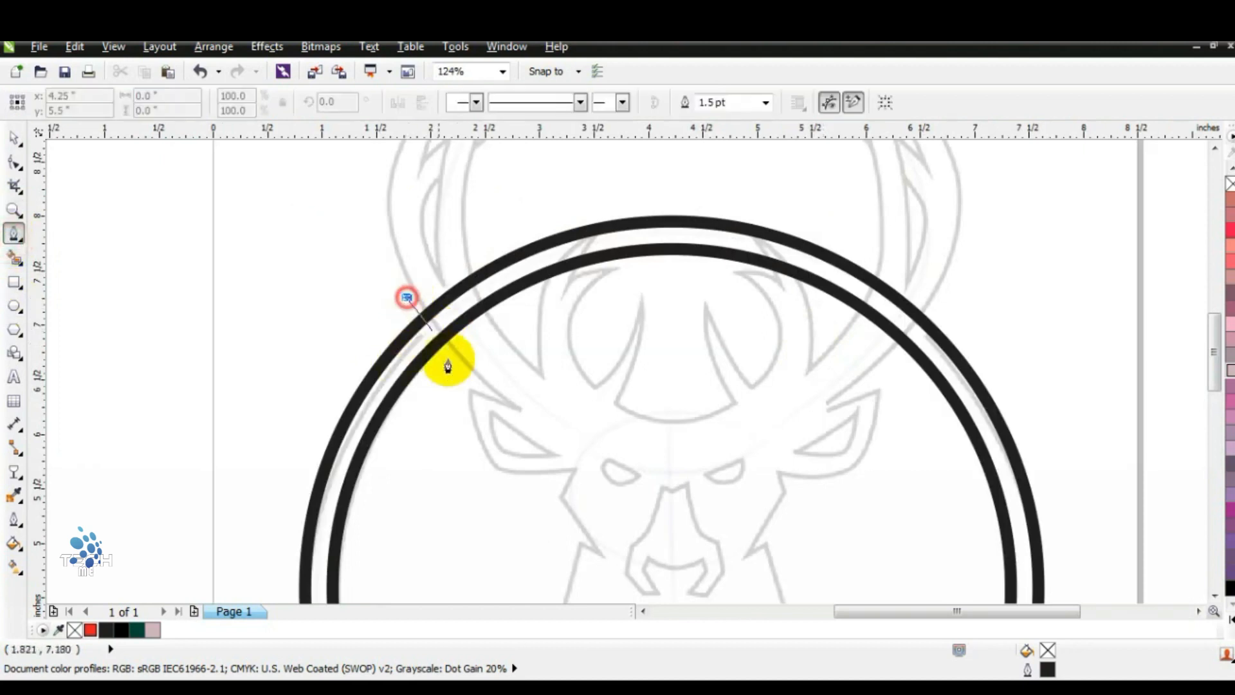
pyautogui.click(455, 365)
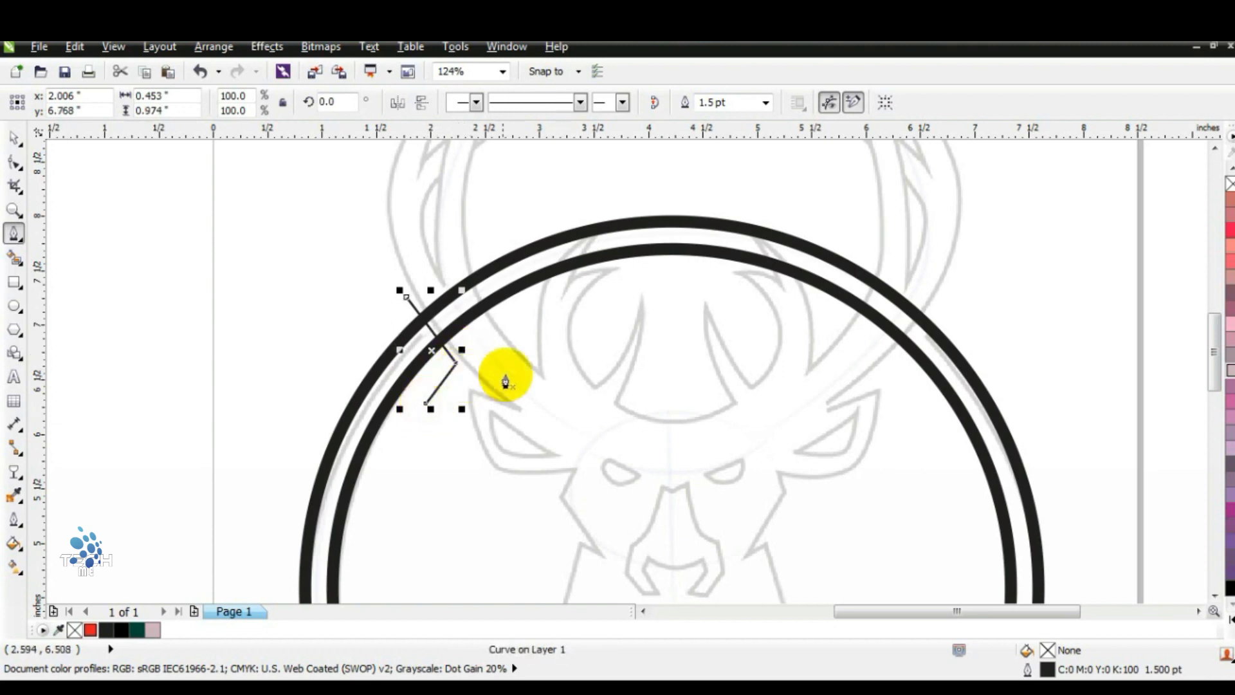
pyautogui.hotkey('ctrl', 'z')
pyautogui.click(489, 346)
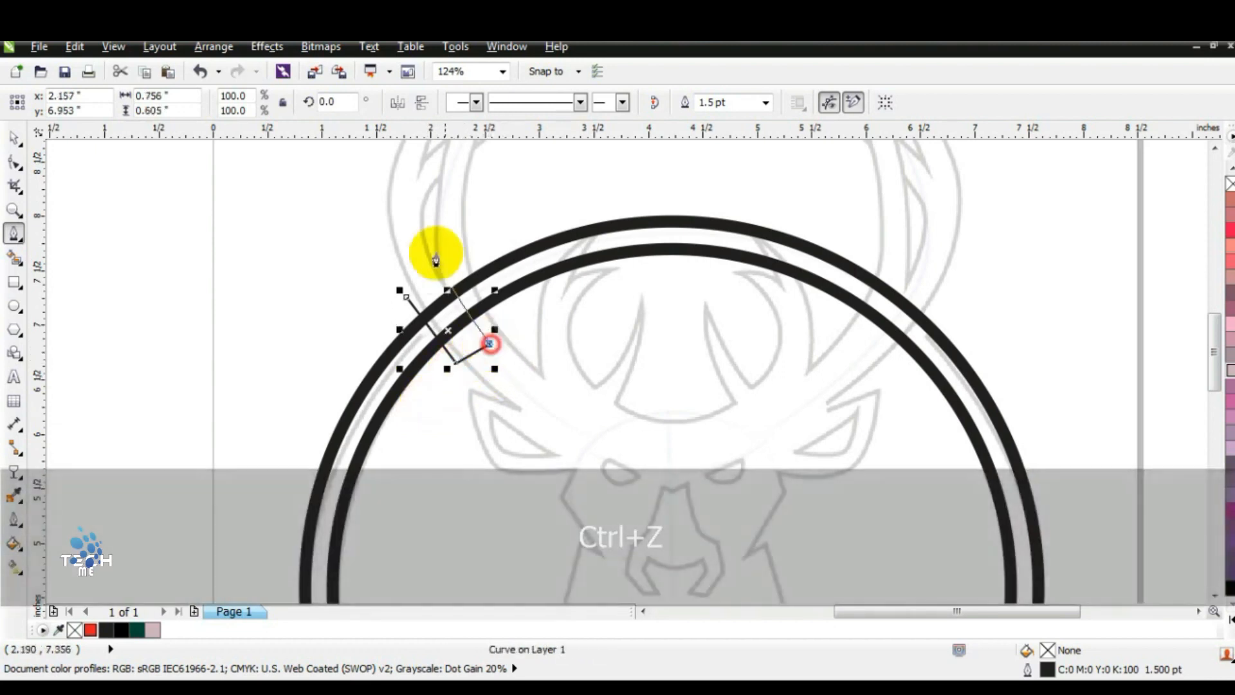
pyautogui.click(429, 244)
pyautogui.click(405, 301)
pyautogui.click(410, 300)
pyautogui.click(13, 138)
pyautogui.click(1229, 351)
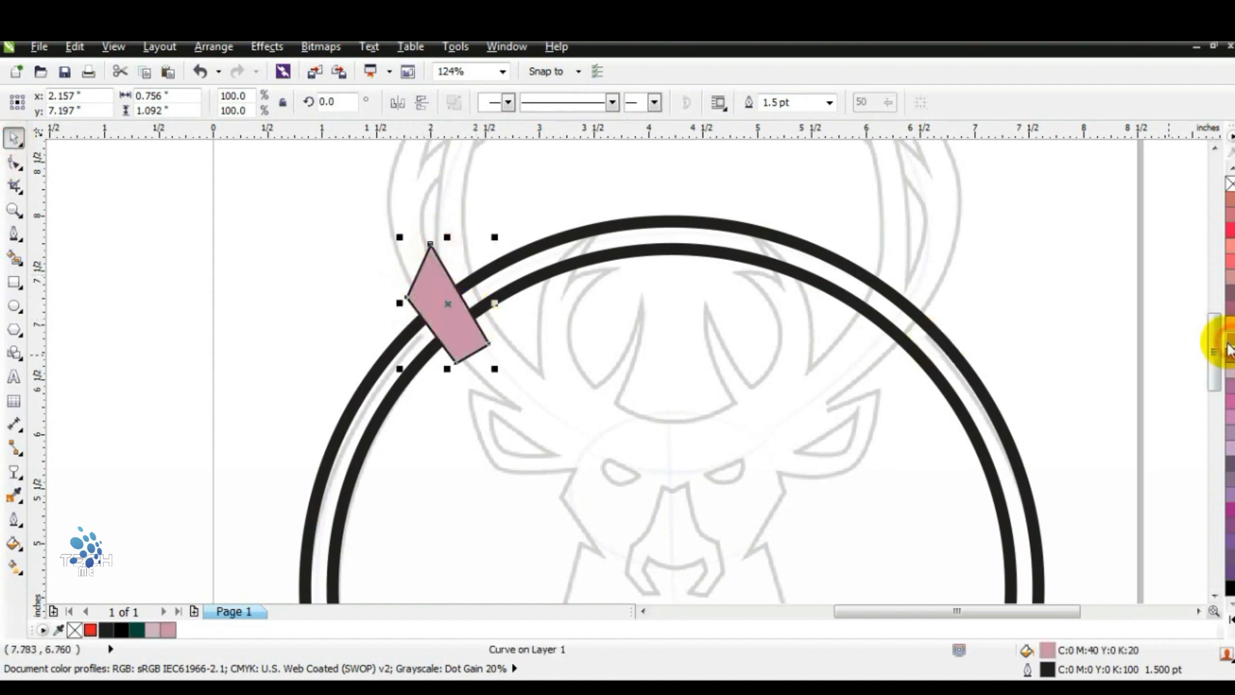
# Mirror a copy of the pink shape onto the right antler's ring crossing and weld the two pieces.
pyautogui.moveTo(401, 303); pyautogui.dragTo(894, 314)
pyautogui.keyDown('shift'); pyautogui.click(441, 287); pyautogui.keyUp('shift')
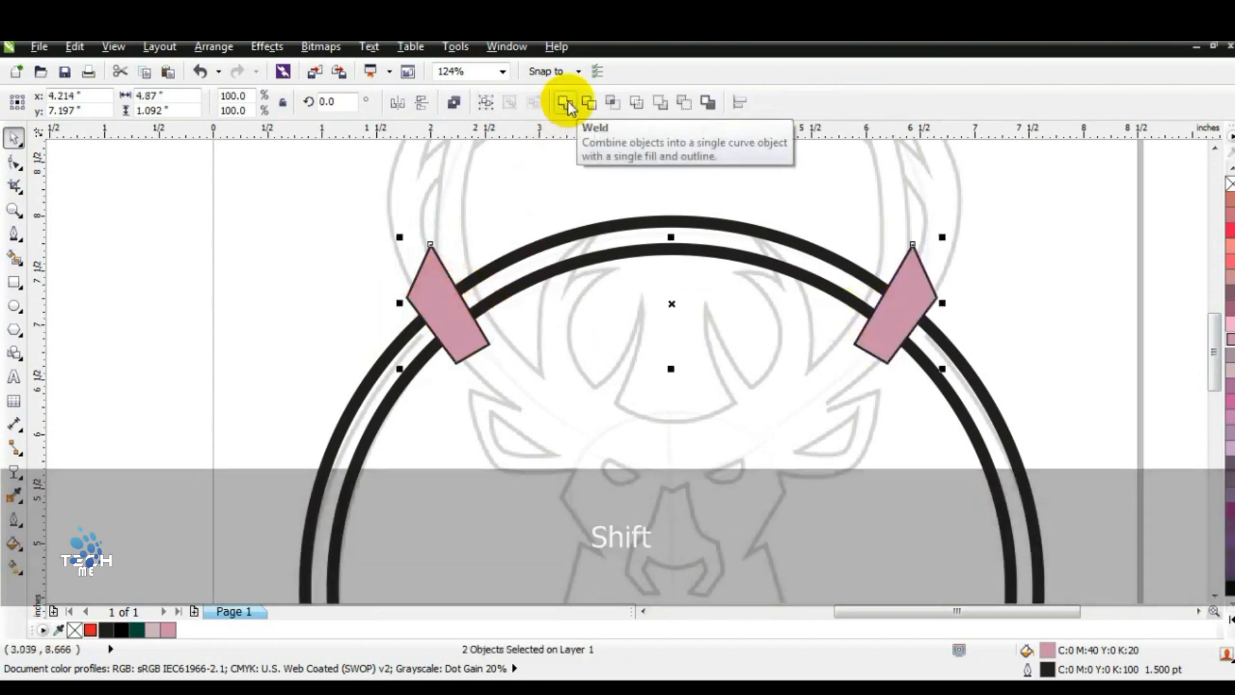
pyautogui.click(565, 102)
# Centre the welded pink cutters sideways on the double ring and trim the ring with them.
pyautogui.keyDown('shift'); pyautogui.click(631, 223); pyautogui.keyUp('shift')
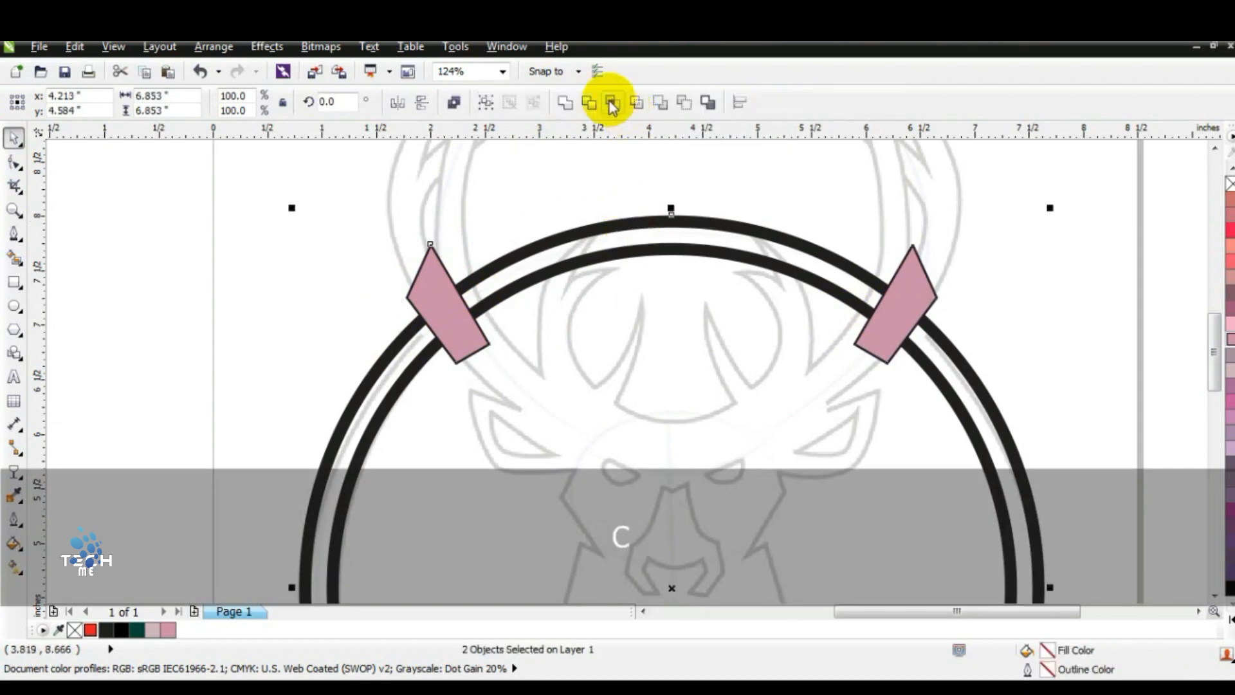
pyautogui.click(587, 101)
pyautogui.press('Escape')
# Break the trimmed ring apart and delete both upper arcs between the antlers along with the pink cutters.
pyautogui.click(650, 226)
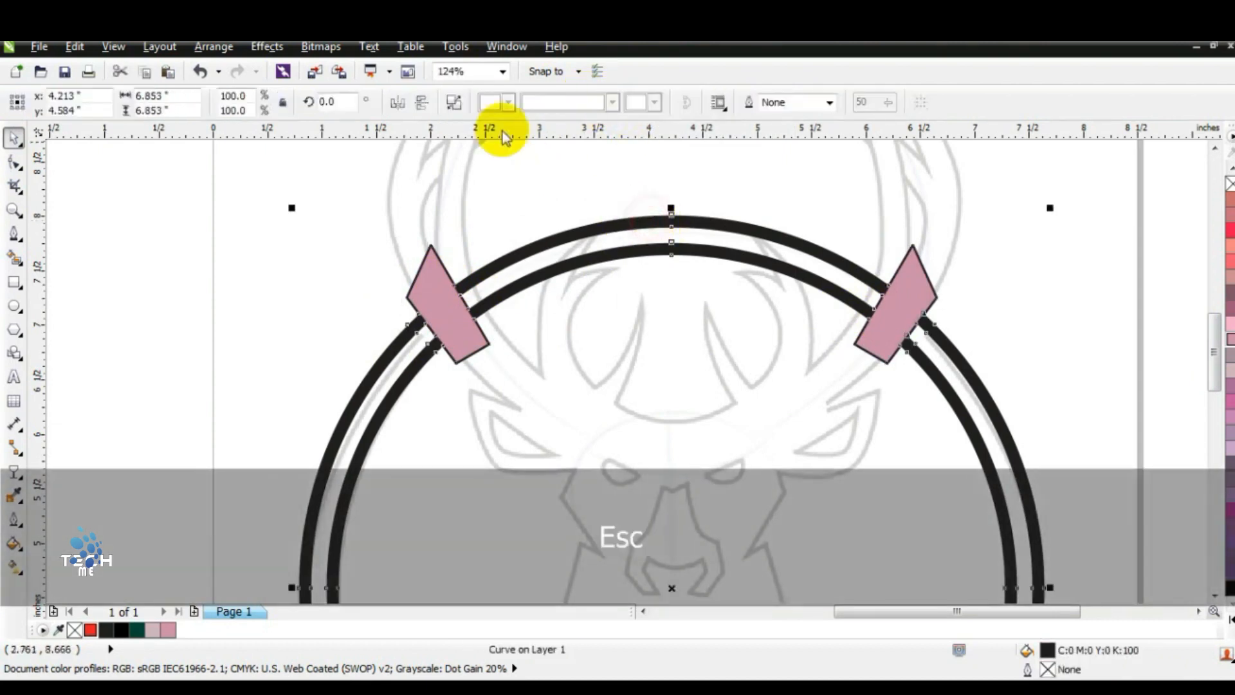
pyautogui.click(455, 103)
pyautogui.click(1010, 237)
pyautogui.click(823, 256)
pyautogui.press('Delete')
pyautogui.click(814, 280)
pyautogui.press('Delete')
pyautogui.click(921, 306)
pyautogui.press('Delete')
# Fill the remaining outer and inner ring arcs with the deer head's dark green.
pyautogui.click(931, 325)
pyautogui.press('F3')
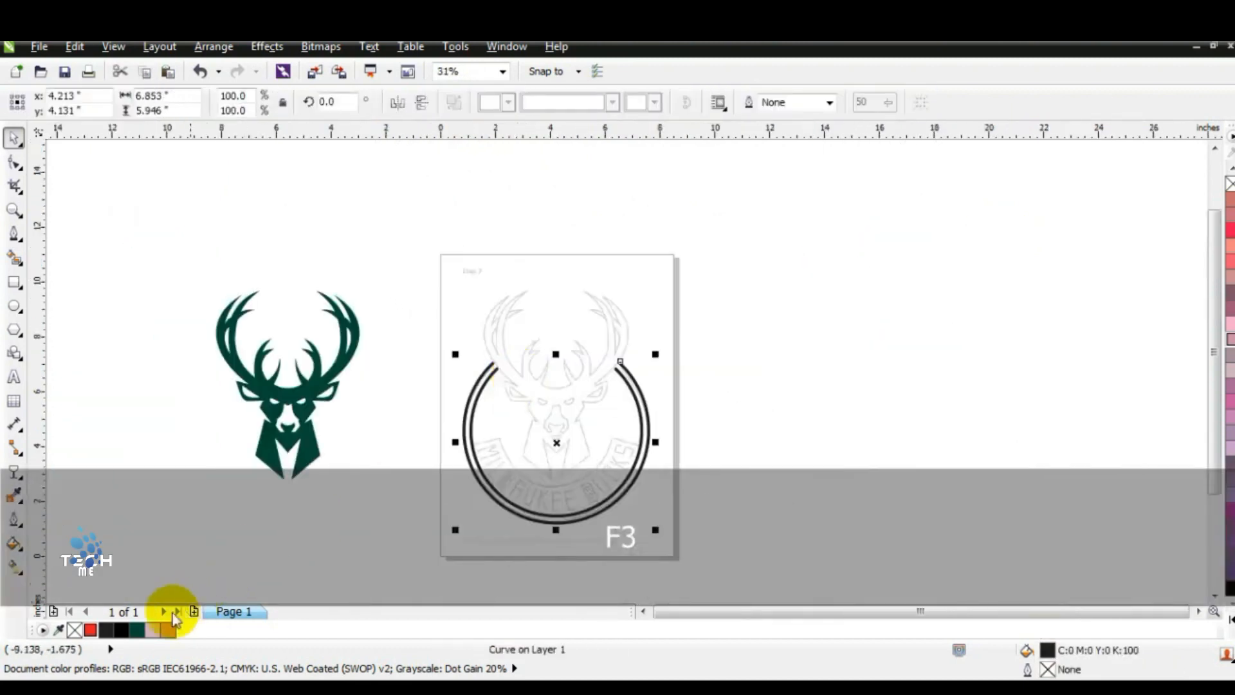
pyautogui.click(137, 630)
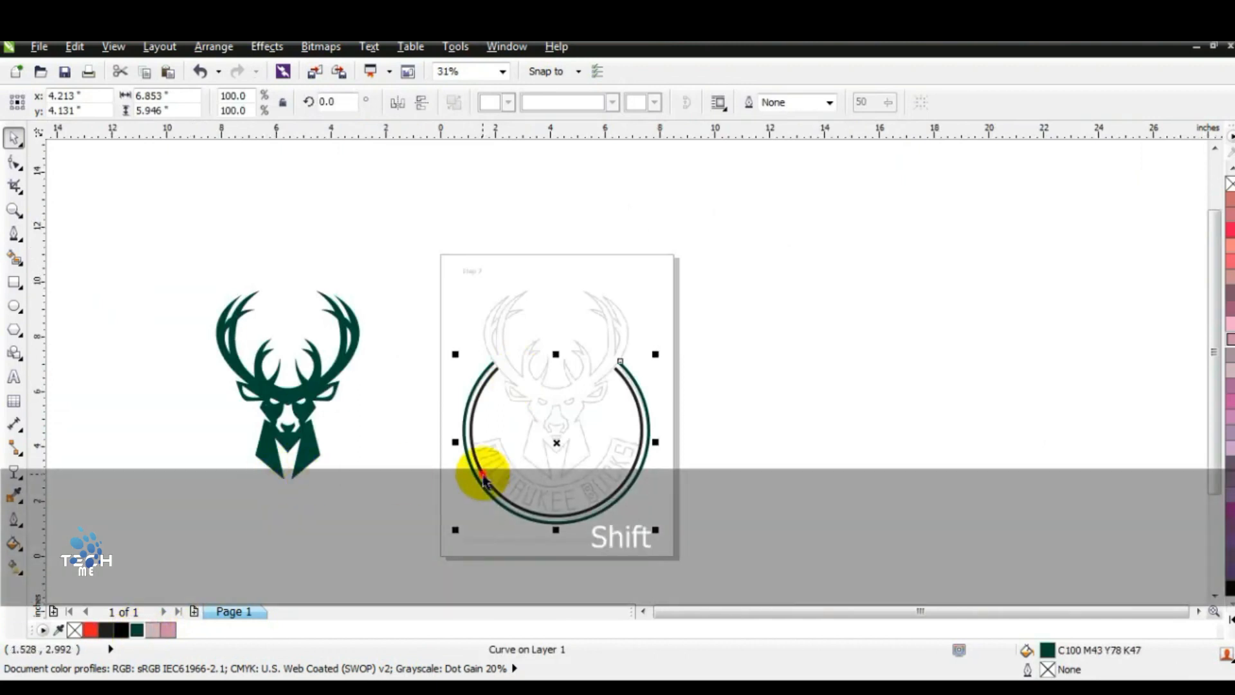
pyautogui.click(484, 479)
pyautogui.click(137, 630)
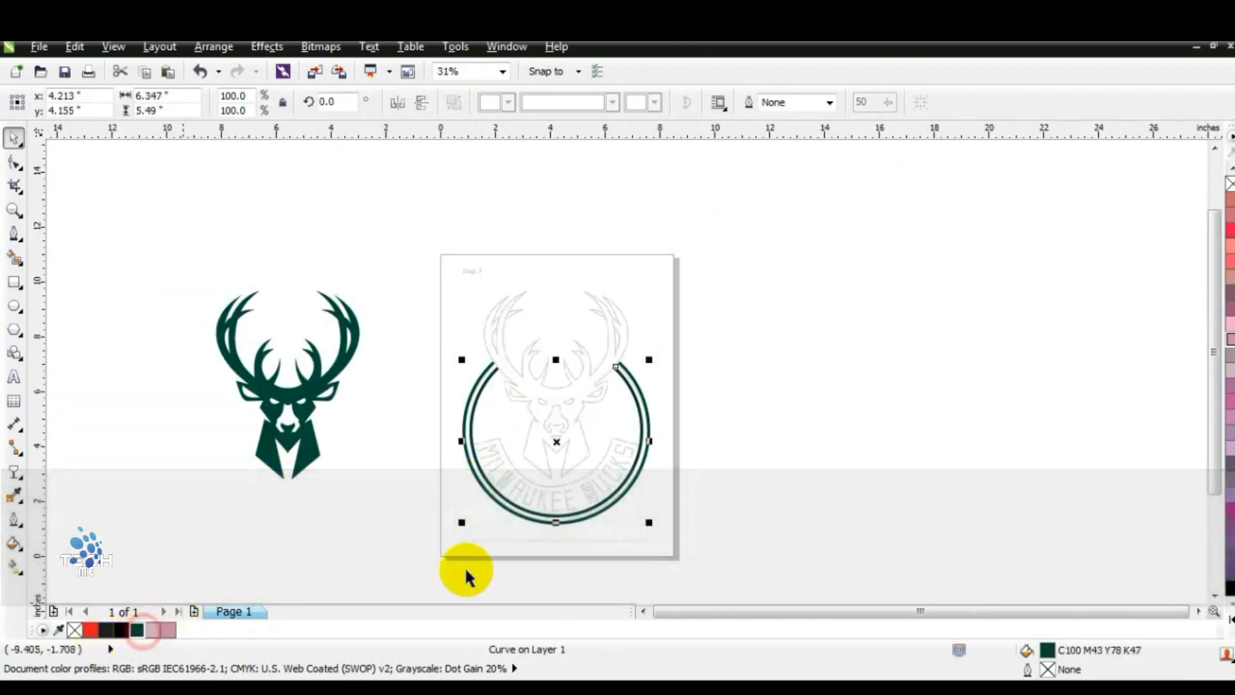
# Weld the two green ring arcs into a single shape.
pyautogui.press('shift')
pyautogui.keyDown('shift'); pyautogui.click(617, 366); pyautogui.keyUp('shift')
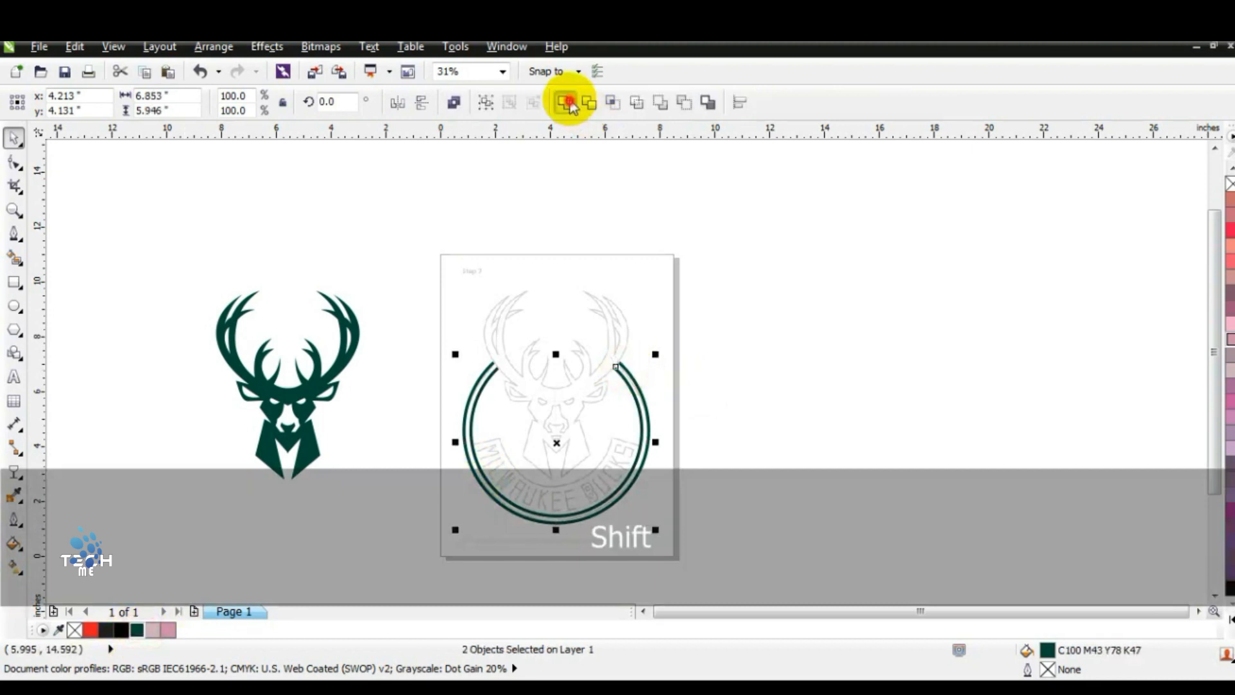
pyautogui.click(566, 102)
# Centre the welded rings sideways on the green deer head.
pyautogui.keyDown('shift'); pyautogui.click(309, 444); pyautogui.keyUp('shift')
pyautogui.press('c')
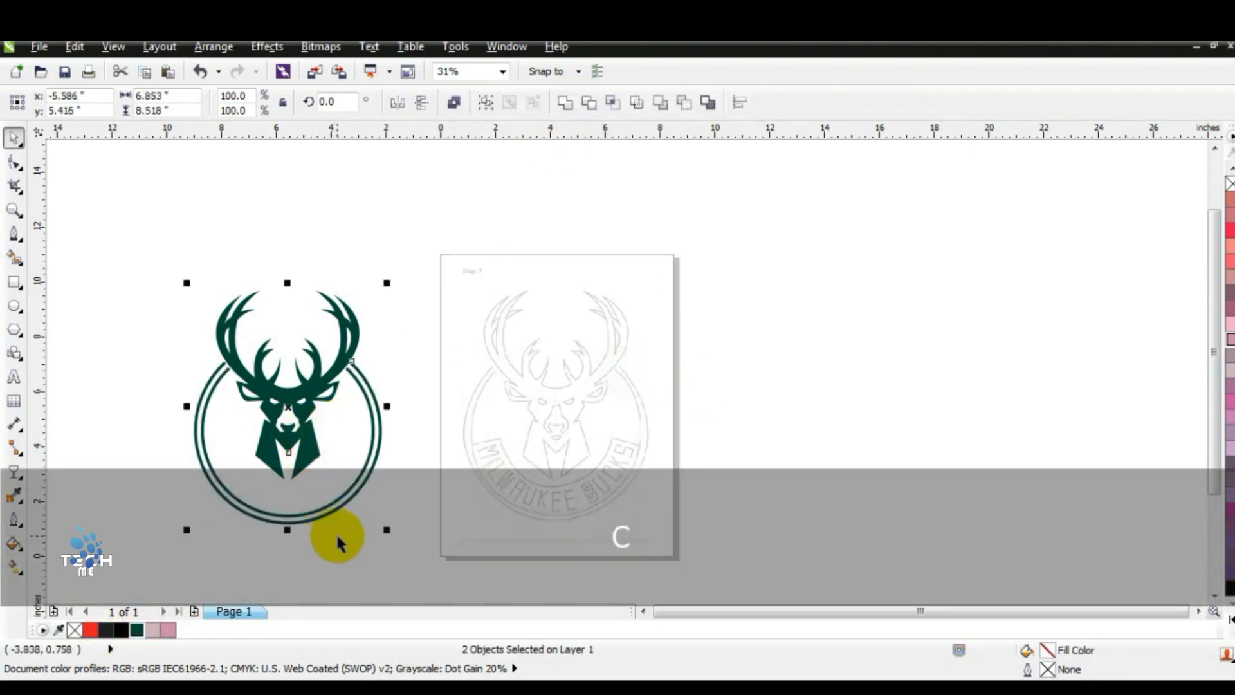
pyautogui.click(337, 540)
pyautogui.click(14, 209)
pyautogui.moveTo(148, 258); pyautogui.dragTo(739, 552)
pyautogui.moveTo(159, 202); pyautogui.dragTo(979, 572)
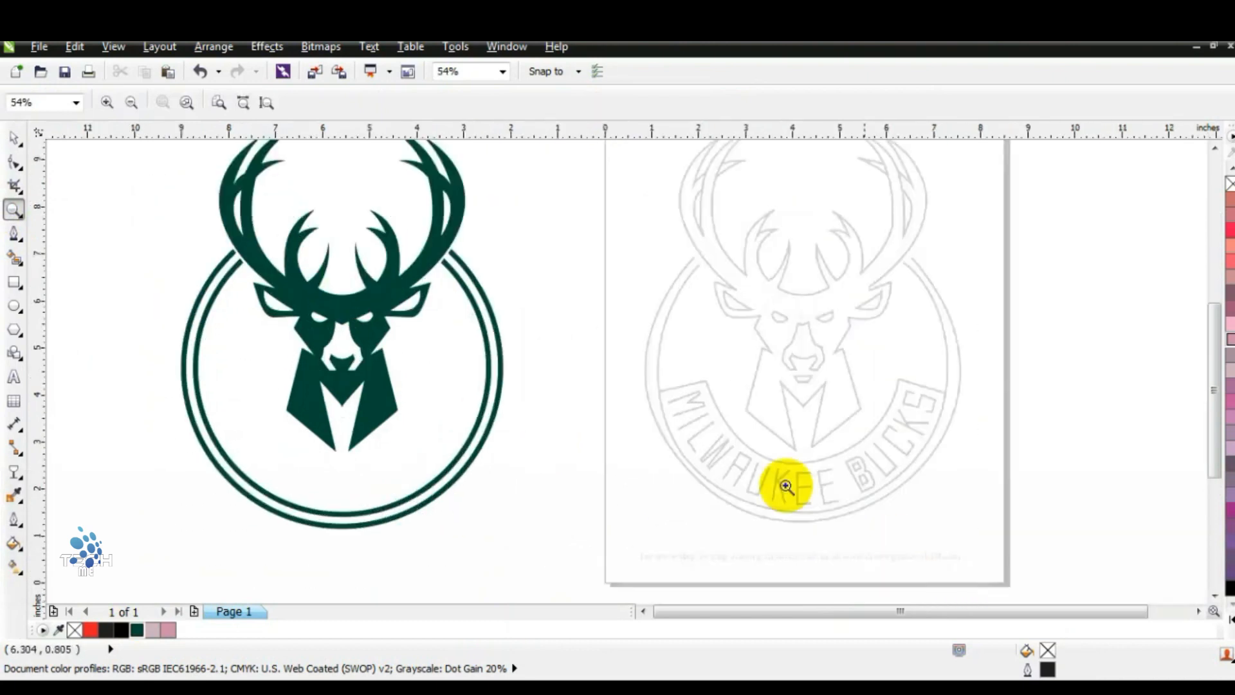
pyautogui.moveTo(539, 251); pyautogui.dragTo(1053, 587)
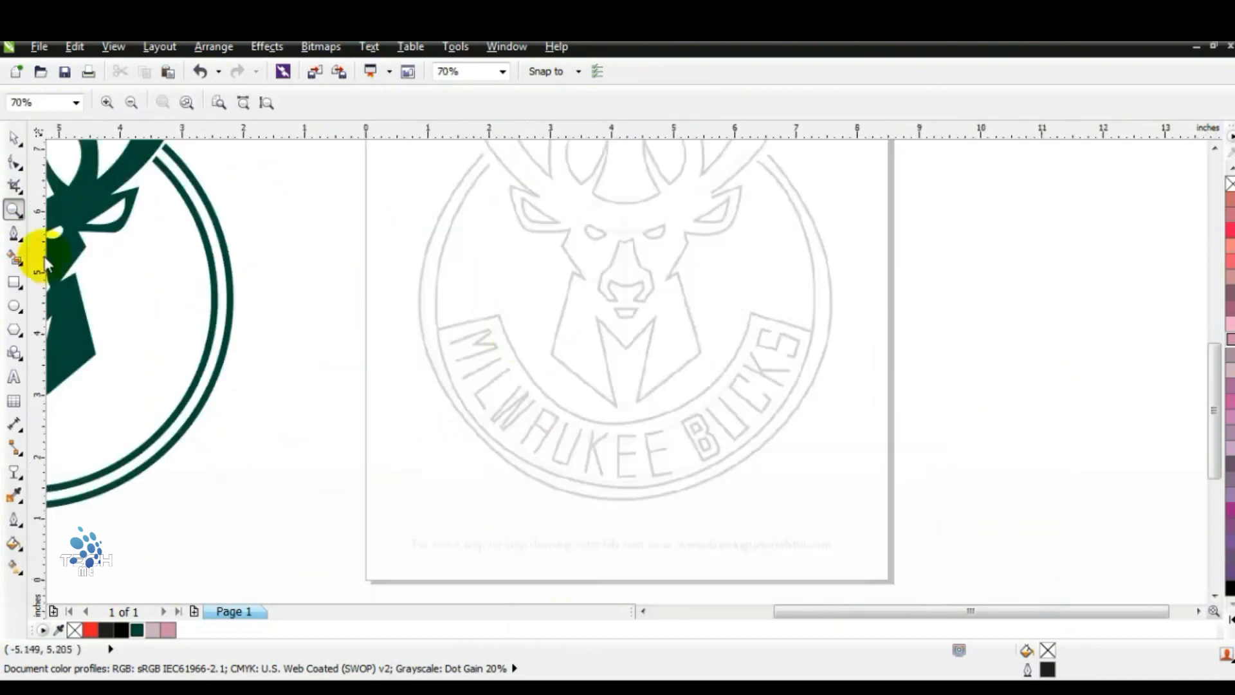
pyautogui.rightClick(568, 540)
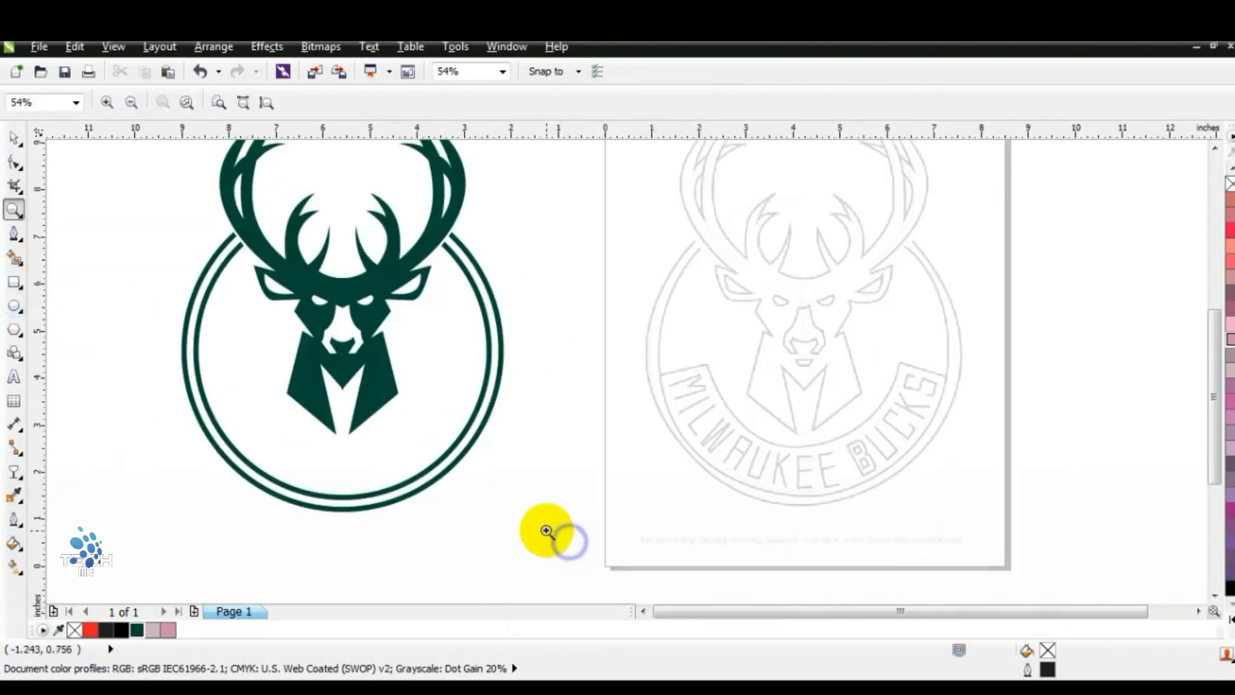
# Draw a circle about 5.5 inches across over the deer's face, fill it purple and send it behind the head.
pyautogui.click(13, 284)
pyautogui.click(13, 304)
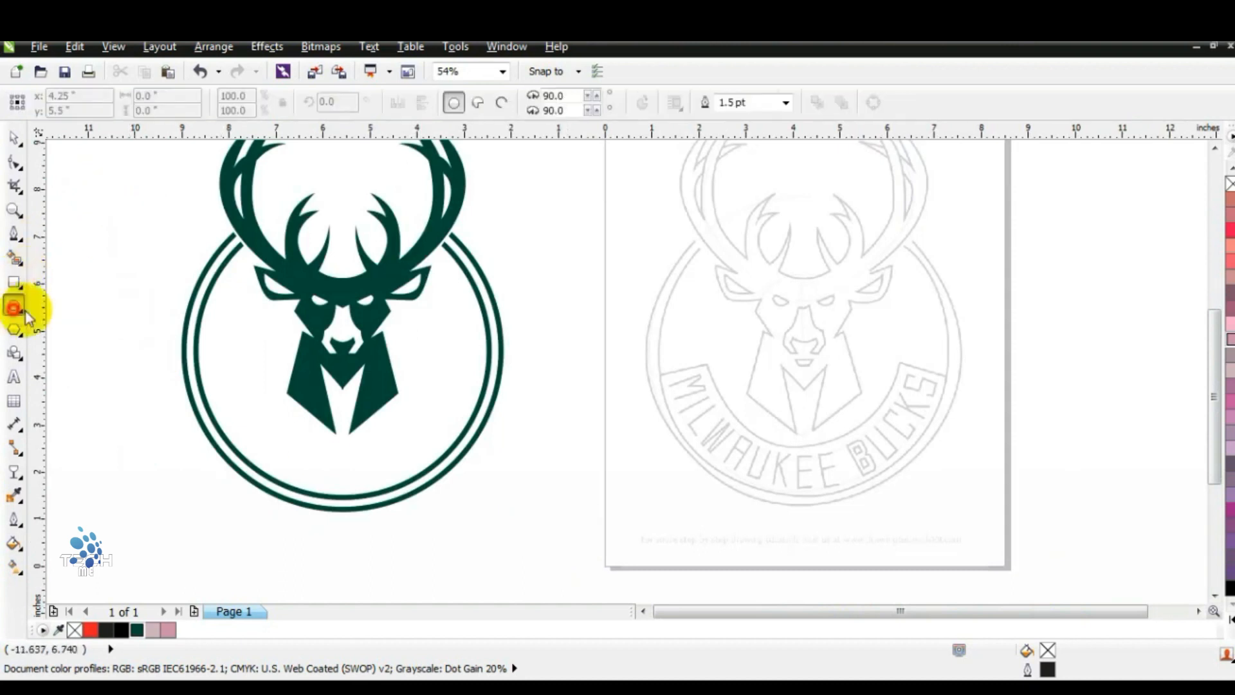
pyautogui.moveTo(194, 200); pyautogui.dragTo(312, 463)
pyautogui.click(14, 139)
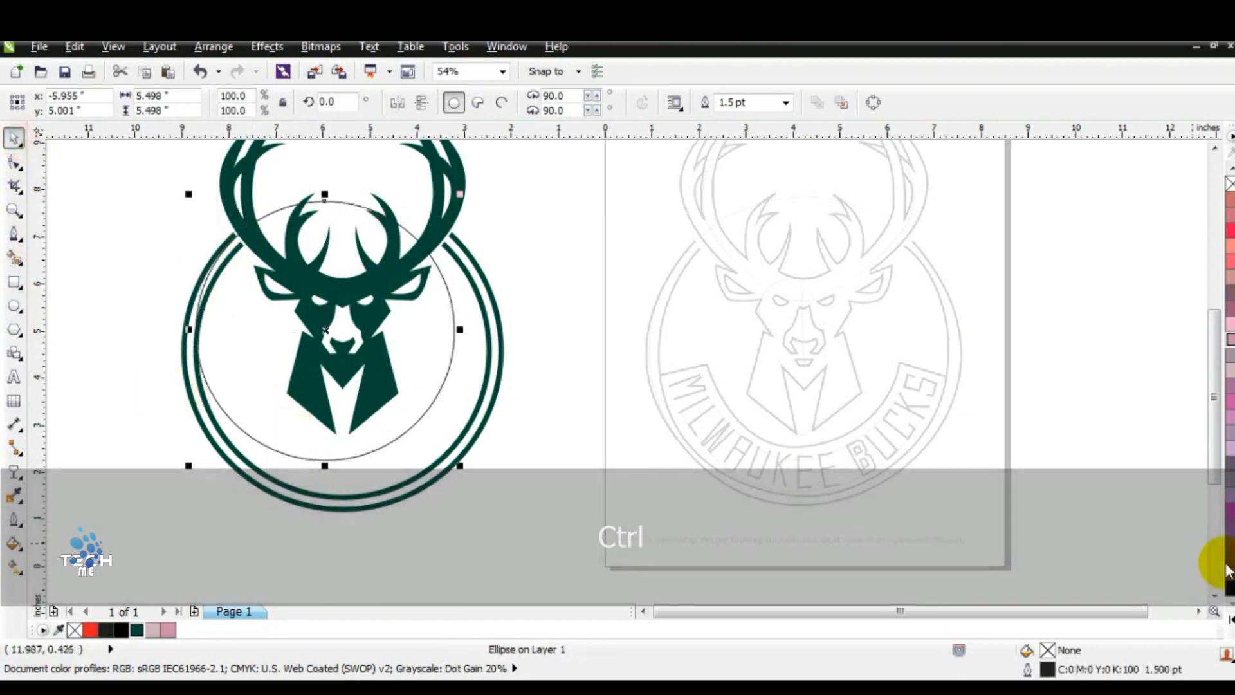
pyautogui.click(1229, 532)
pyautogui.hotkey('shift', 'pagedown')
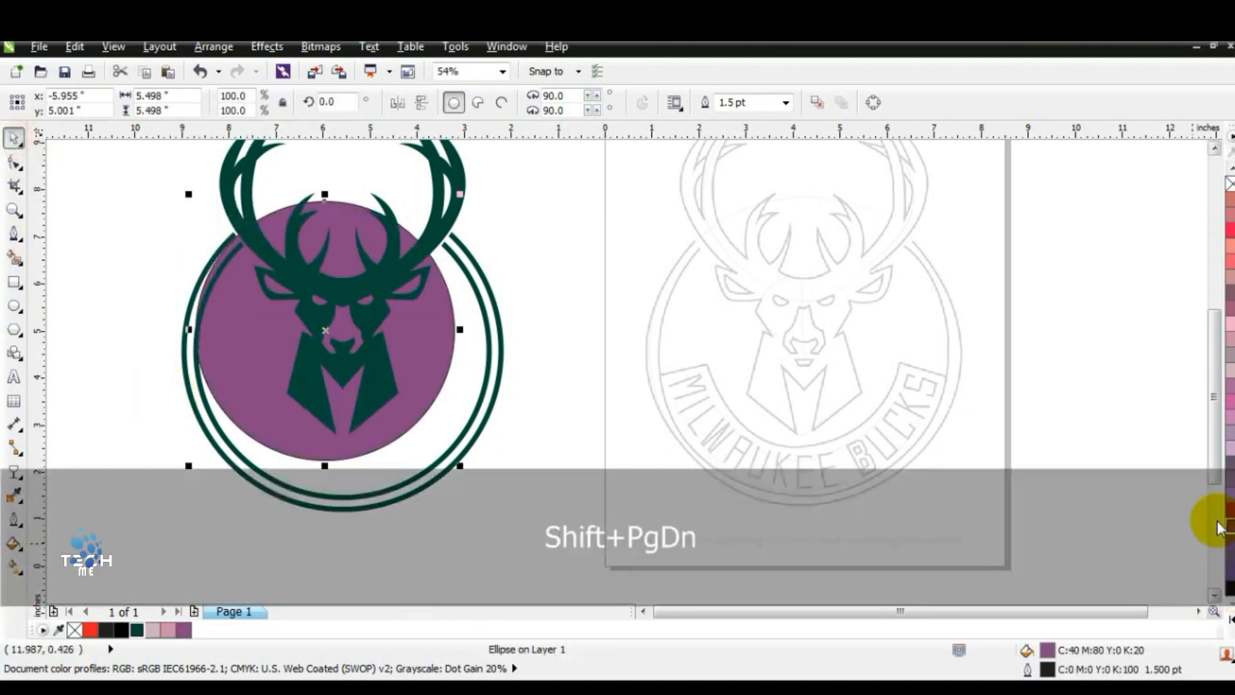
# Centre the purple circle sideways on the green double ring and shift it vertically to sit roughly midway inside the ring.
pyautogui.keyDown('shift'); pyautogui.click(434, 473); pyautogui.keyUp('shift')
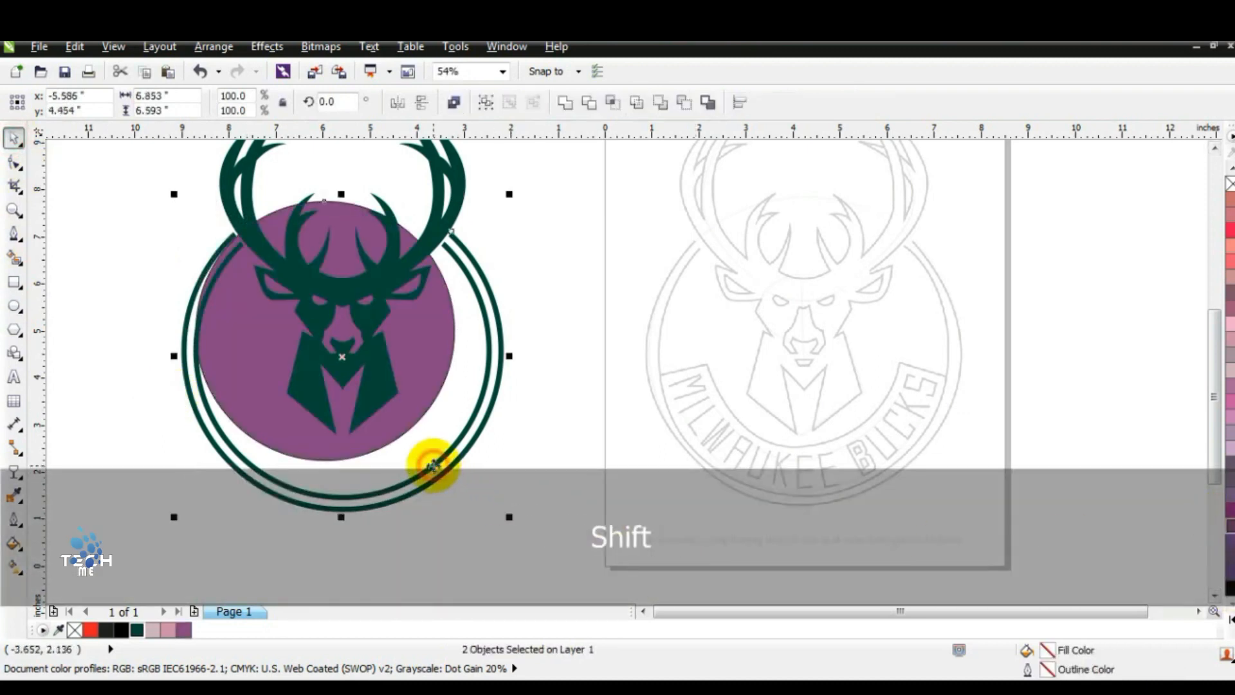
pyautogui.press('c')
pyautogui.press('e')
pyautogui.press('Escape')
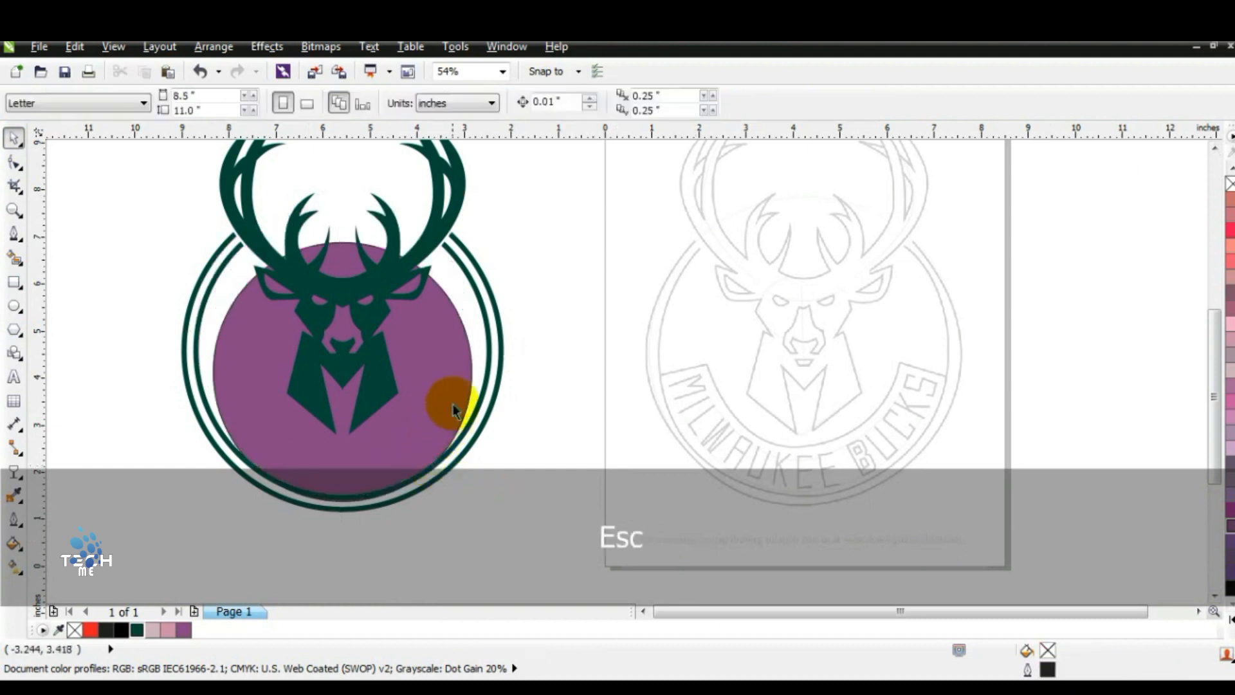
pyautogui.click(496, 370)
pyautogui.hotkey('ctrl', 'z')
pyautogui.click(459, 383)
pyautogui.moveTo(459, 382); pyautogui.dragTo(455, 358)
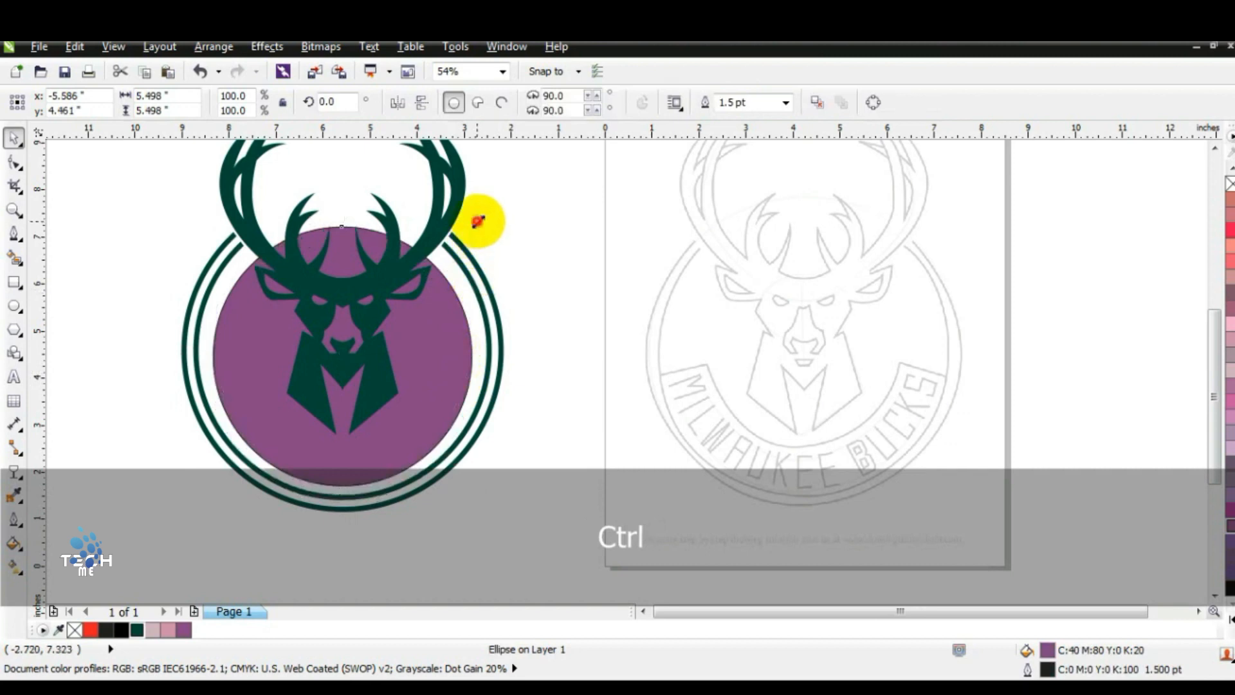
# Enlarge the purple circle to about 6.18 inches so its edge meets the inner green ring all round.
pyautogui.moveTo(477, 221); pyautogui.dragTo(487, 230)
pyautogui.moveTo(459, 348); pyautogui.dragTo(454, 337)
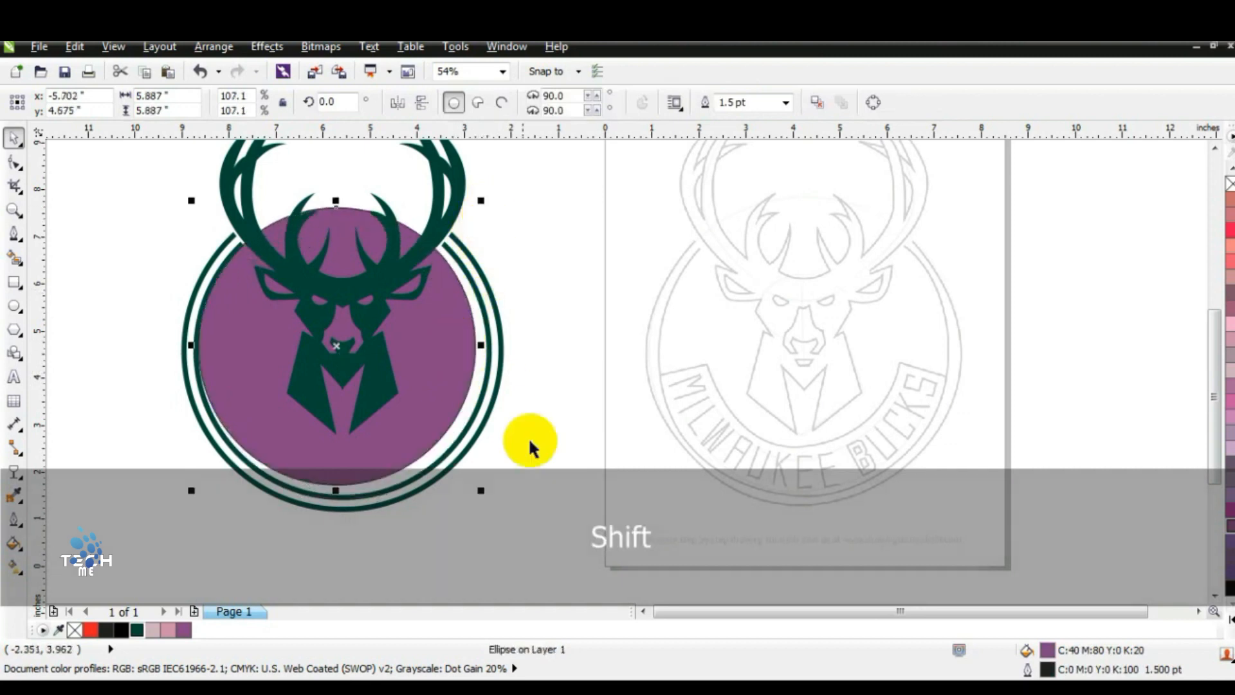
pyautogui.moveTo(482, 492); pyautogui.dragTo(494, 508)
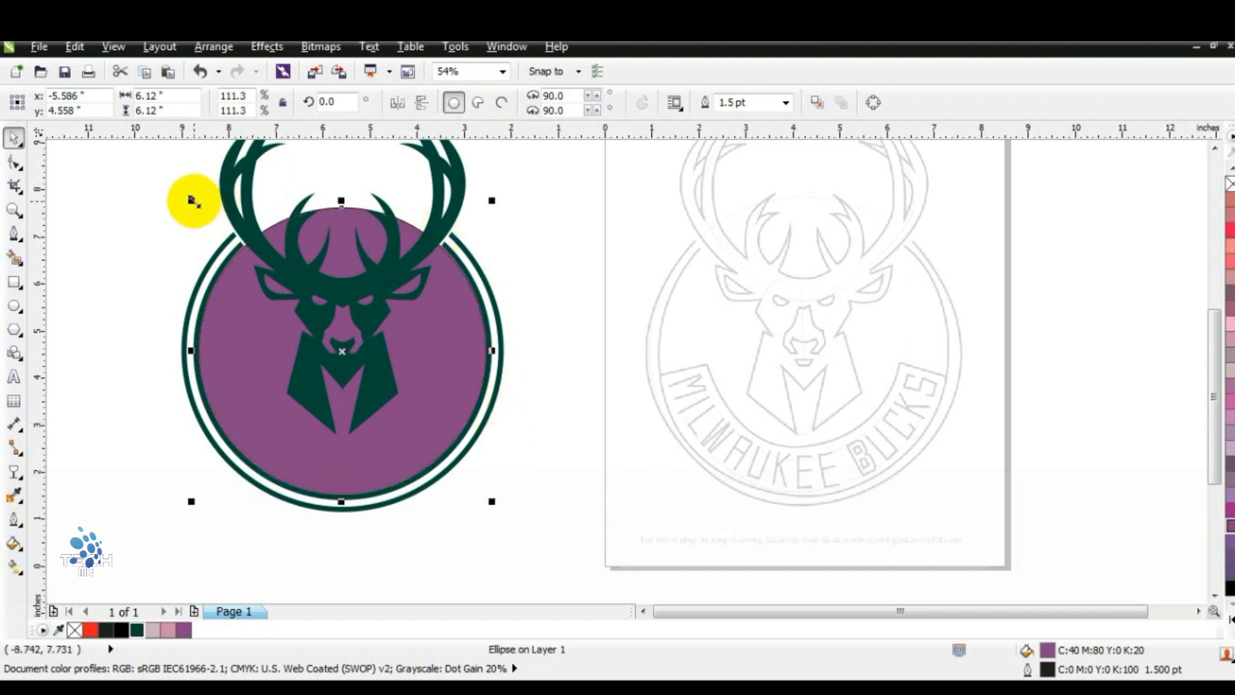
pyautogui.moveTo(193, 200); pyautogui.dragTo(192, 200)
pyautogui.moveTo(490, 201); pyautogui.dragTo(493, 196)
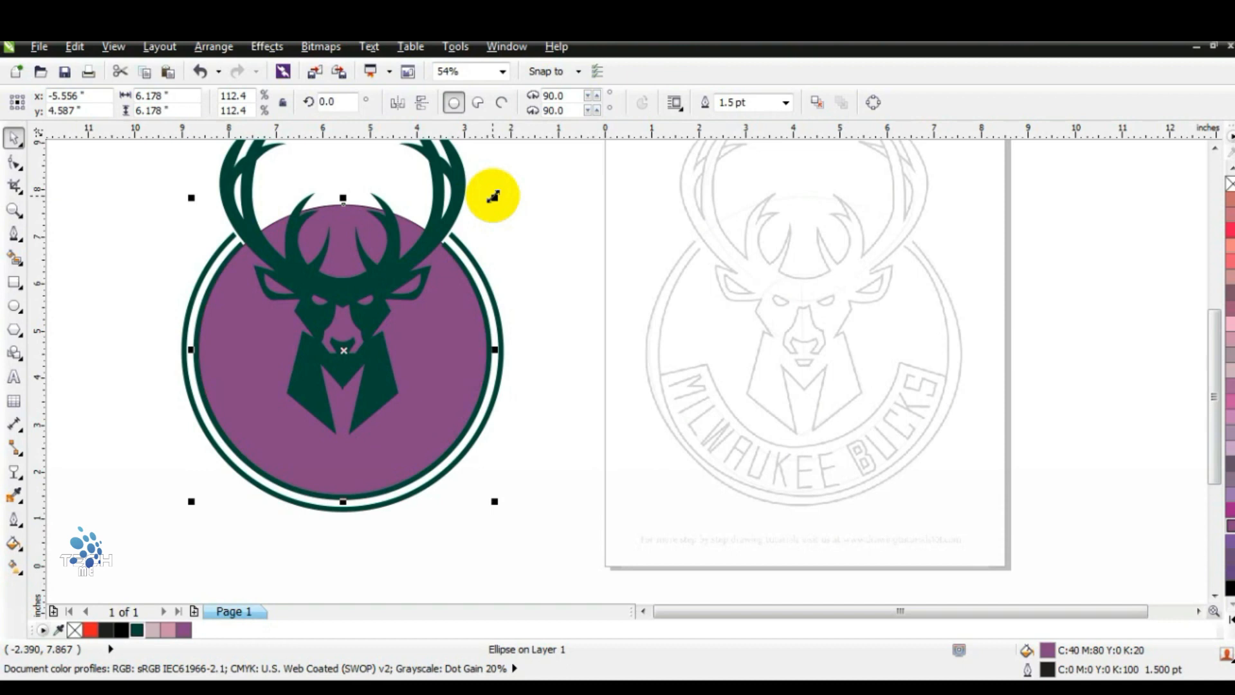
# Duplicate the purple circle, shrink the copy concentrically to about two thirds, and combine both circles into a wide hollow ring.
pyautogui.press('KP_Add')
pyautogui.moveTo(493, 195); pyautogui.dragTo(442, 252)
pyautogui.keyDown('shift'); pyautogui.click(447, 293); pyautogui.keyUp('shift')
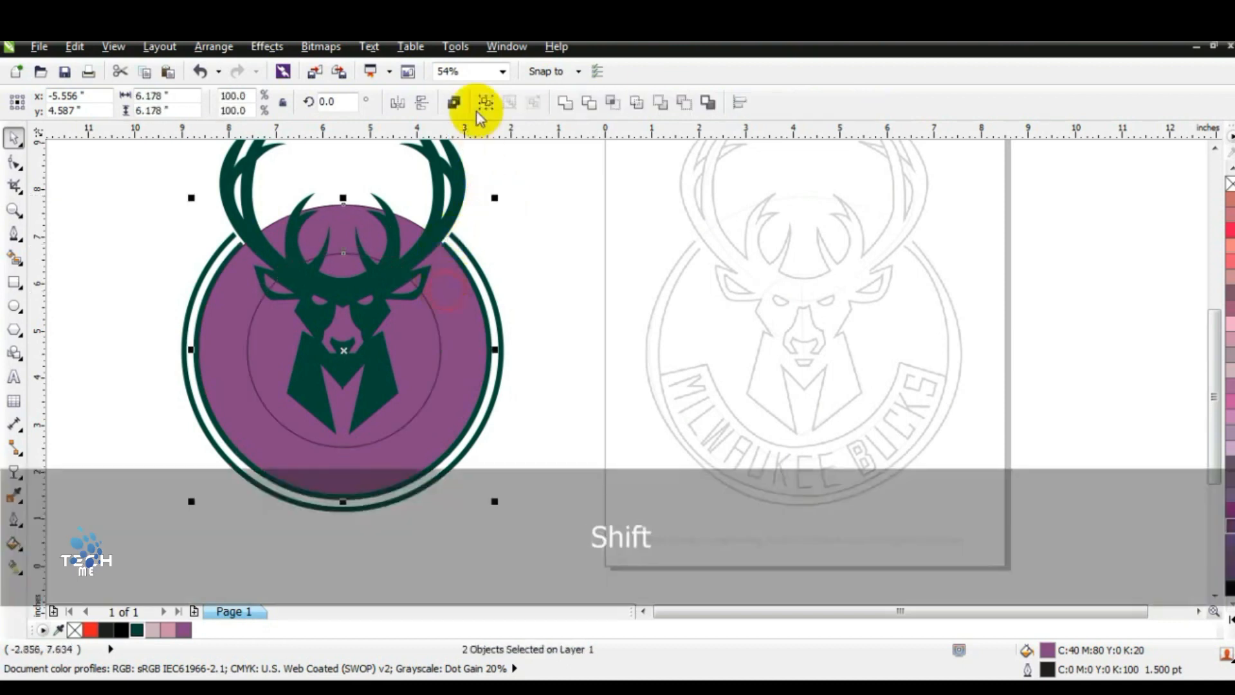
pyautogui.click(455, 103)
pyautogui.click(539, 357)
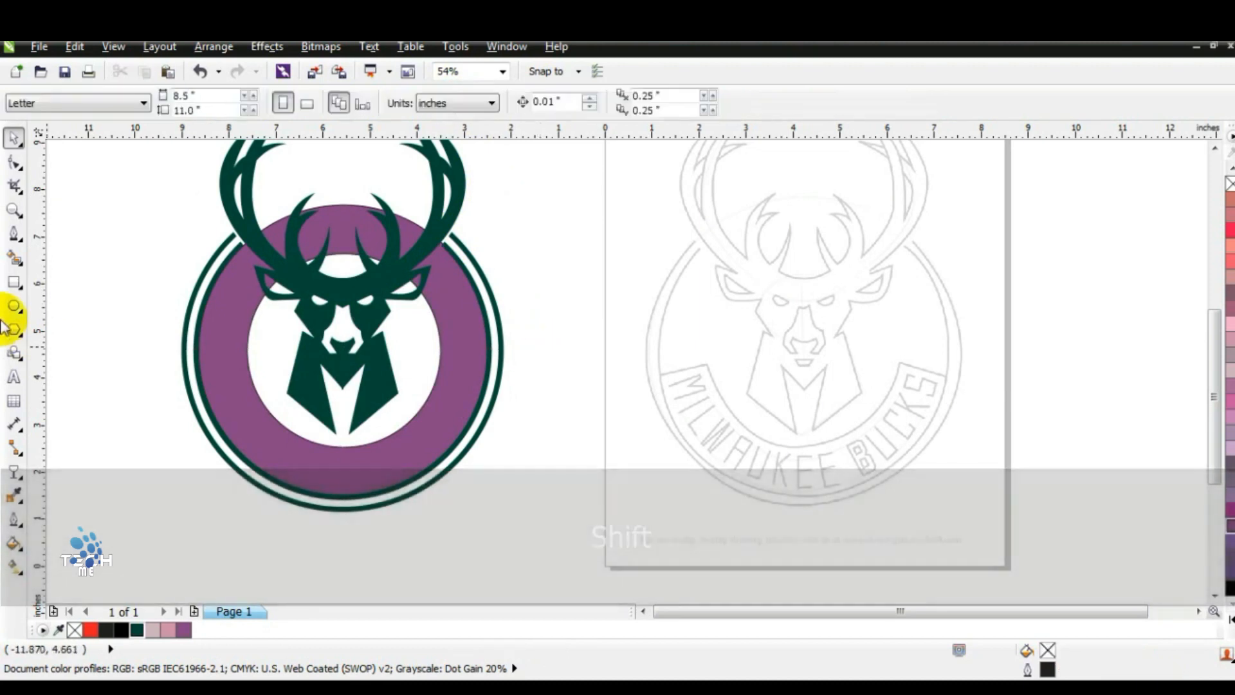
# Draw a narrow four-sided cutter across the purple ring's left side and pull its lower outer corner further down.
pyautogui.click(13, 234)
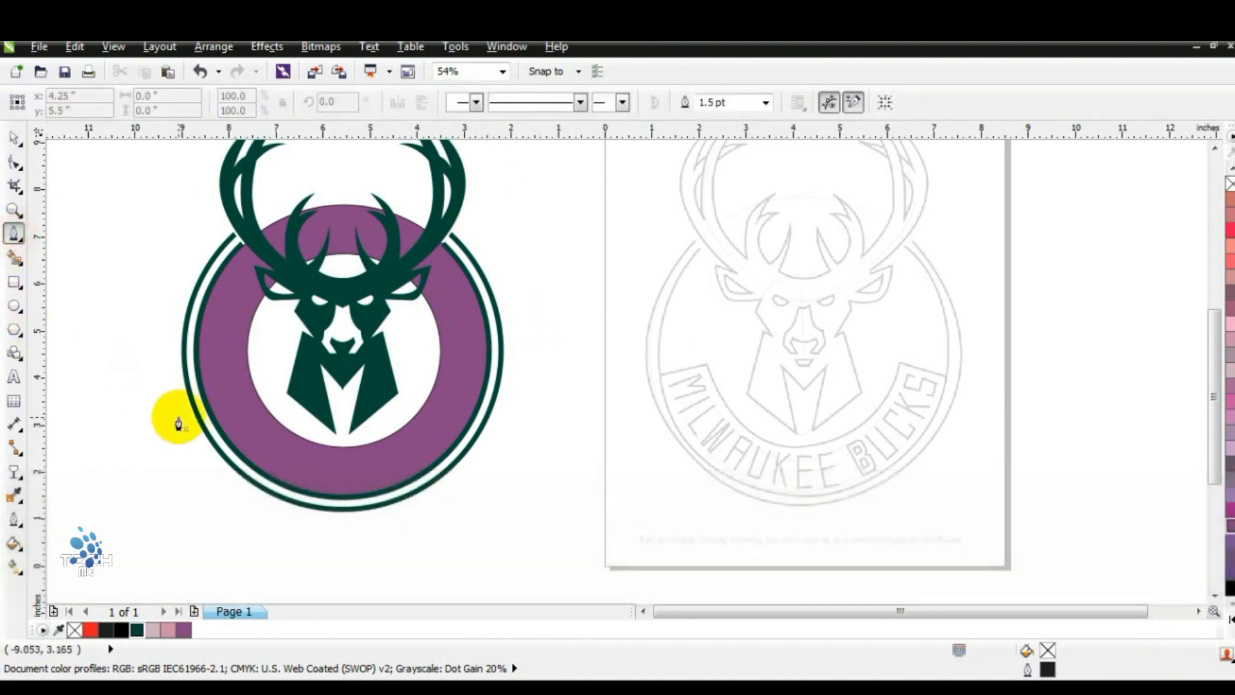
pyautogui.click(170, 390)
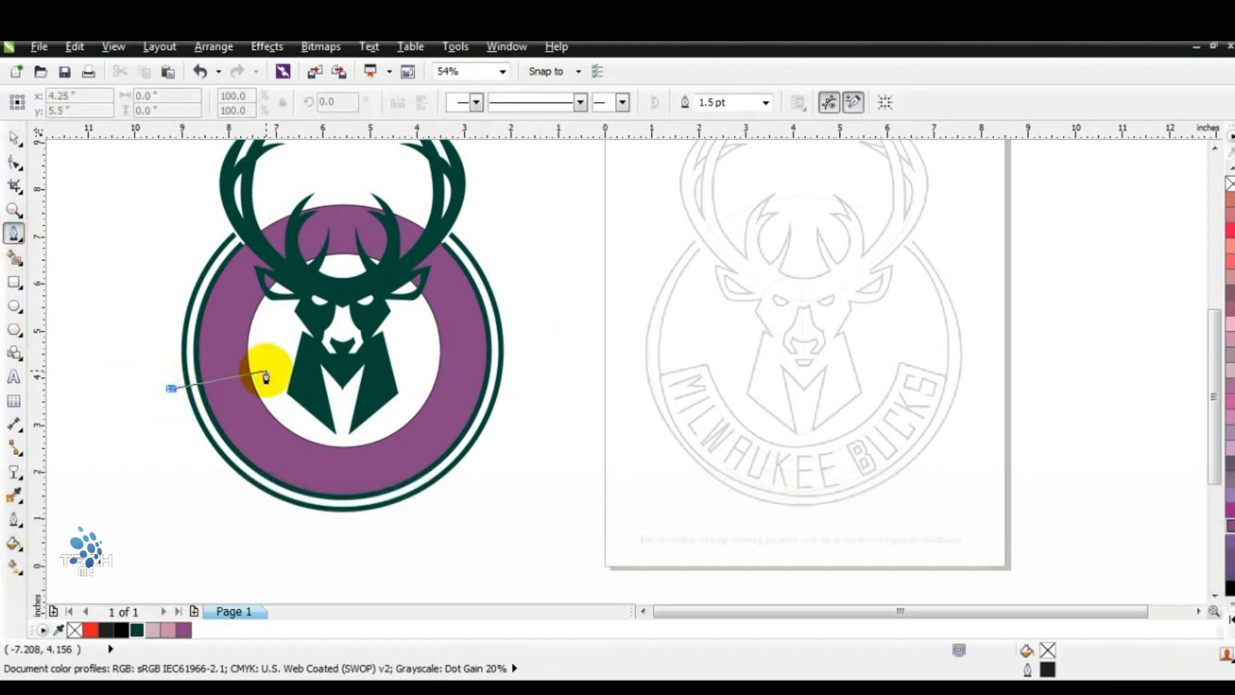
pyautogui.hotkey('ctrl', 'z')
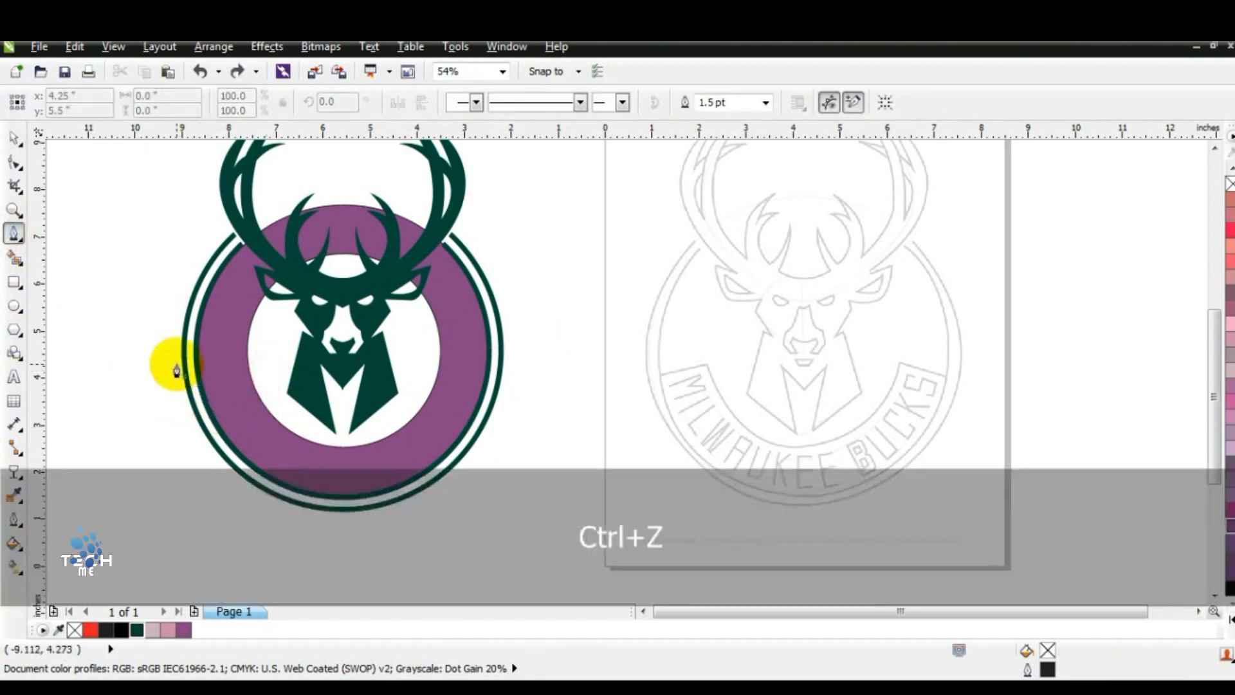
pyautogui.click(176, 364)
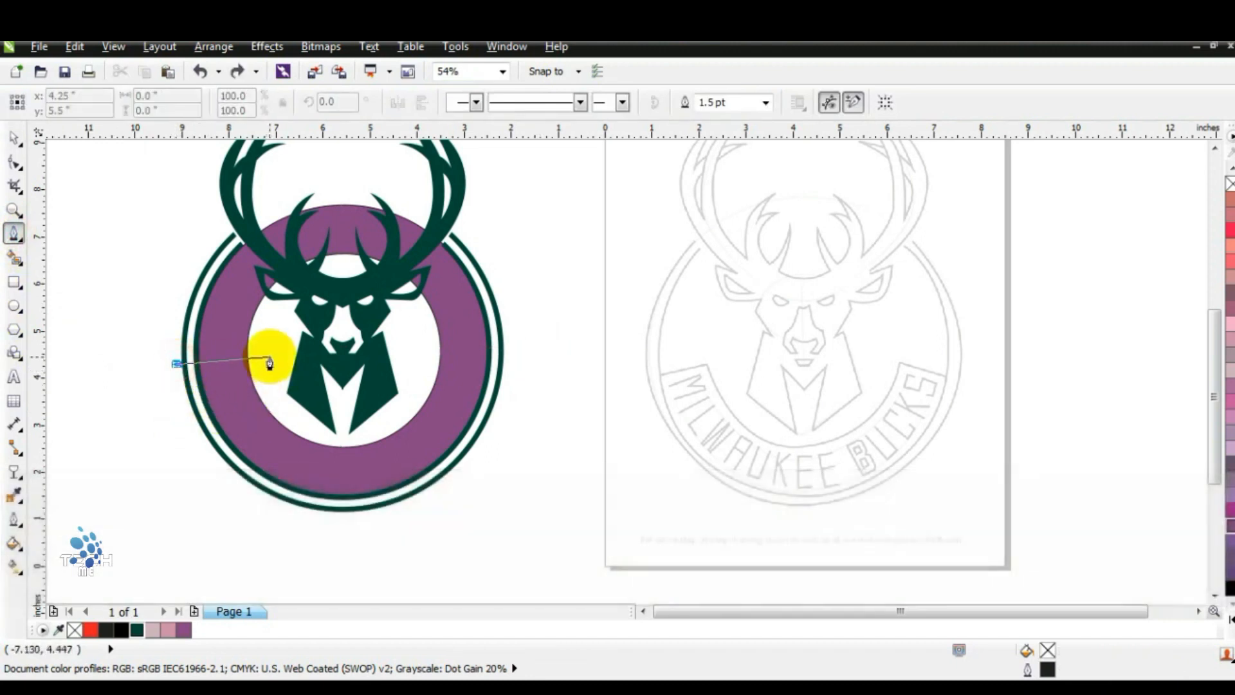
pyautogui.moveTo(270, 358); pyautogui.dragTo(248, 339)
pyautogui.click(260, 340)
pyautogui.click(170, 348)
pyautogui.click(174, 360)
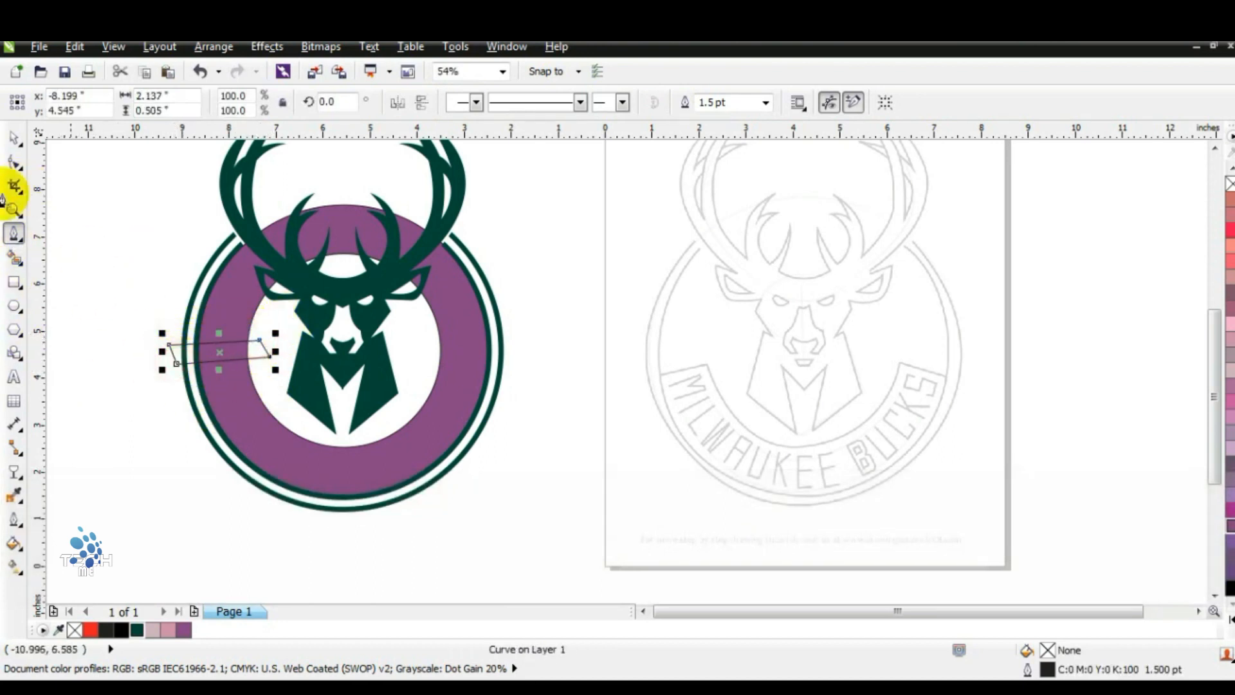
pyautogui.click(14, 163)
pyautogui.moveTo(174, 365); pyautogui.dragTo(175, 374)
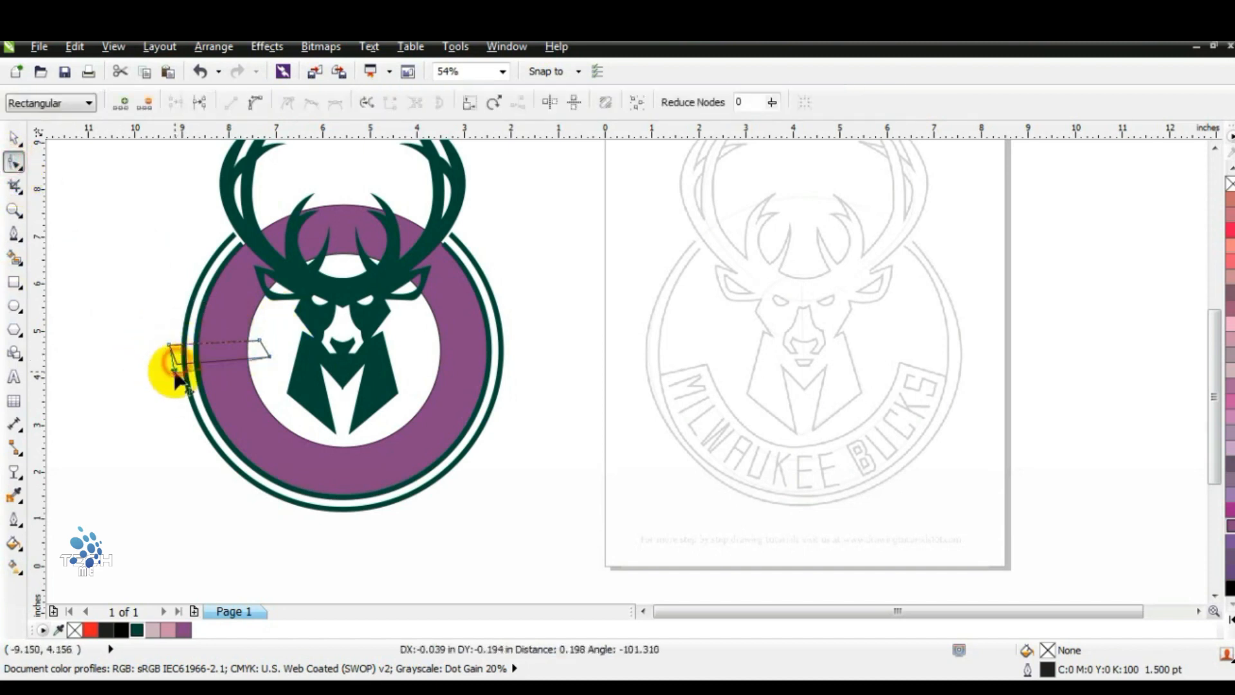
# Fill the cutter pale purple, place a mirrored copy across the ring's right side, and weld both cutters into one shape.
pyautogui.click(14, 137)
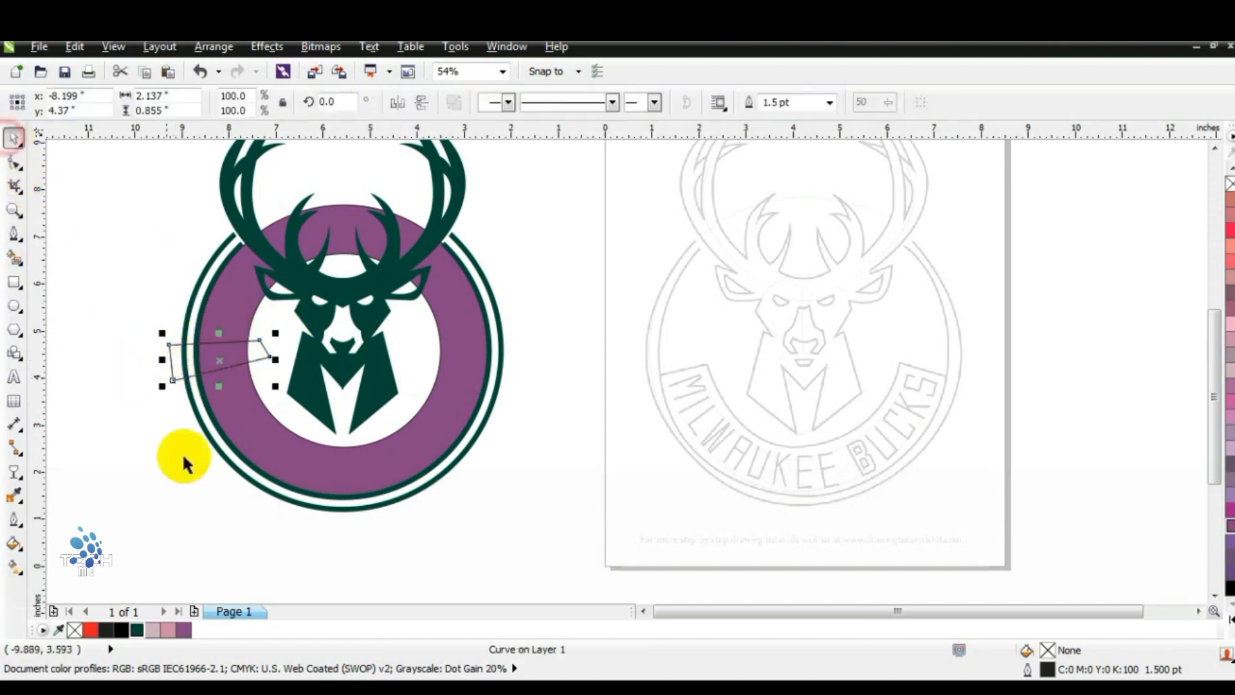
pyautogui.click(147, 631)
pyautogui.press('KP_Add')
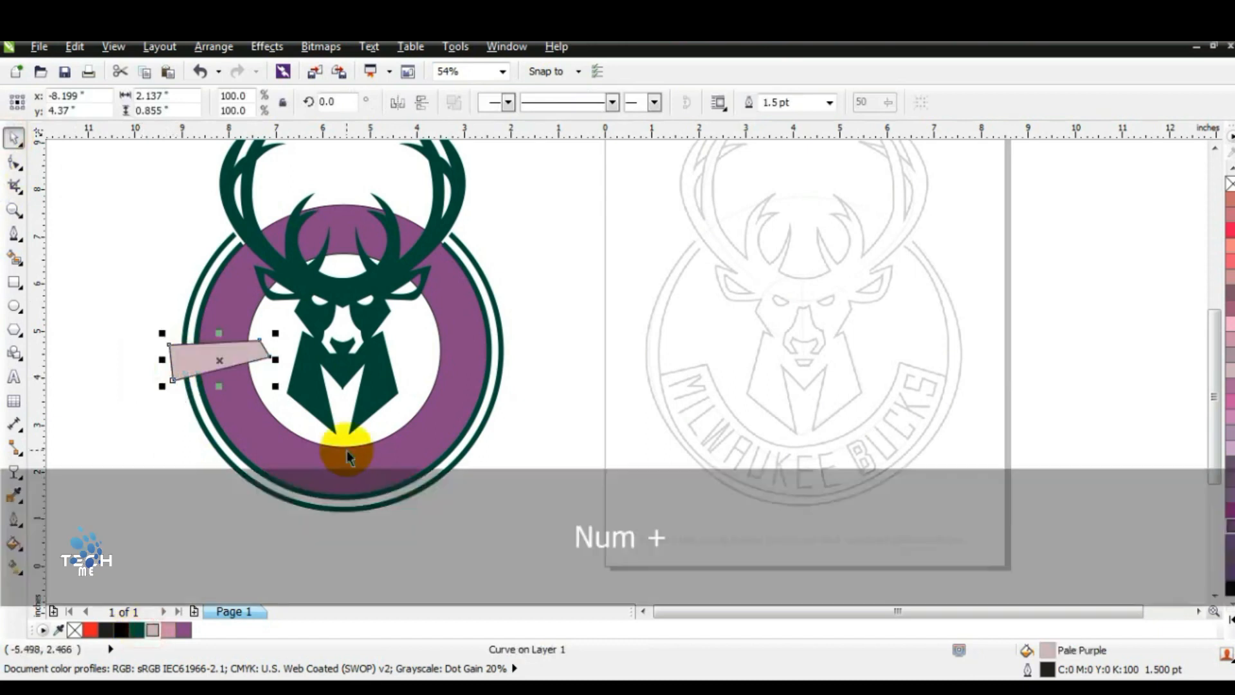
pyautogui.click(398, 103)
pyautogui.moveTo(247, 354); pyautogui.dragTo(473, 403)
pyautogui.keyDown('shift'); pyautogui.click(220, 359); pyautogui.keyUp('shift')
pyautogui.click(488, 110)
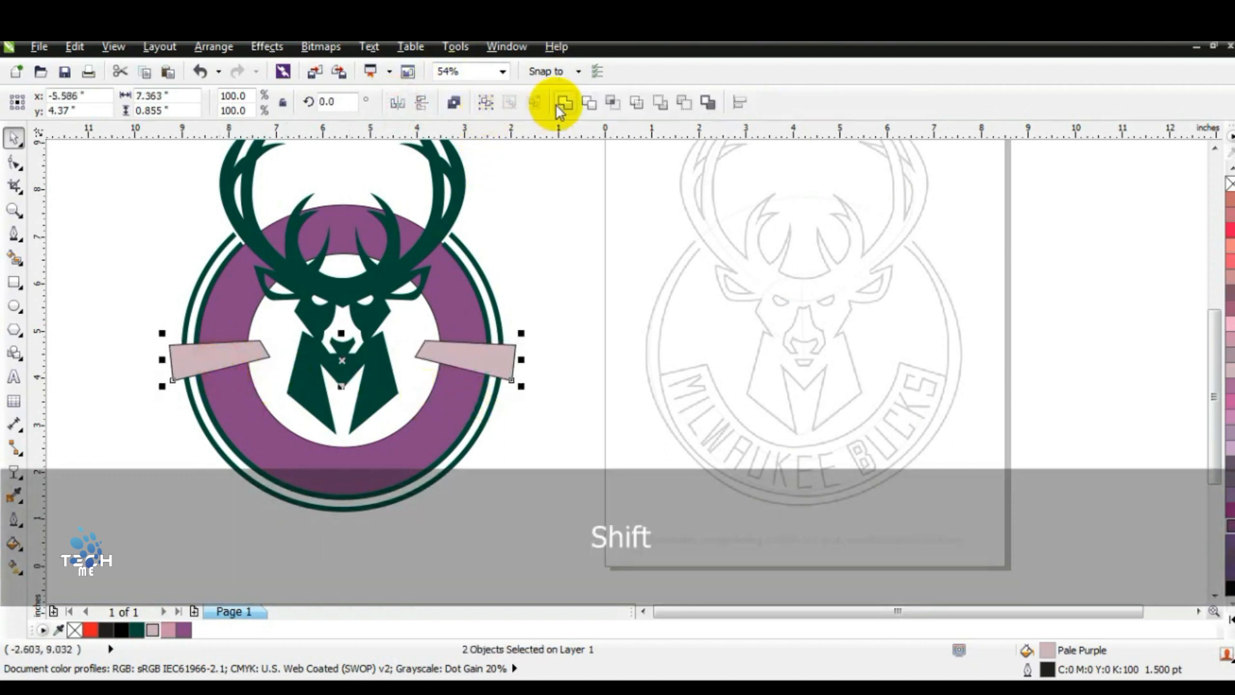
# Trim the purple ring with the welded cutters and delete the cutters.
pyautogui.keyDown('shift'); pyautogui.click(433, 408); pyautogui.keyUp('shift')
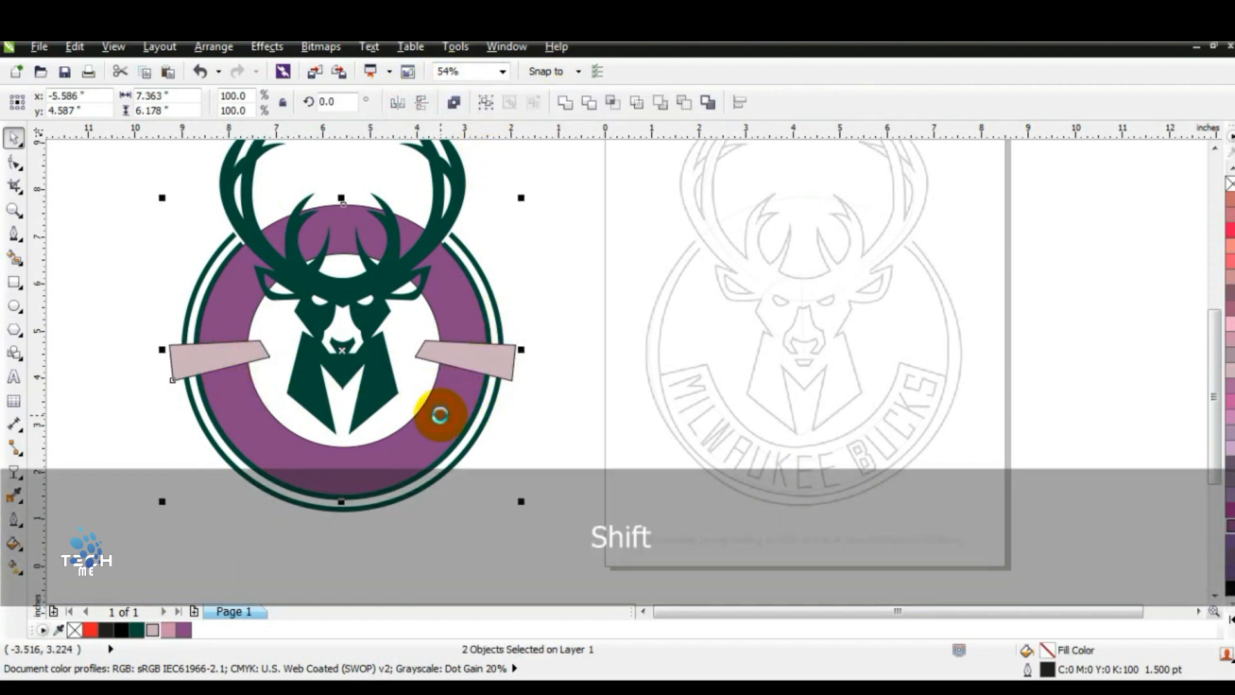
pyautogui.click(589, 106)
pyautogui.click(481, 339)
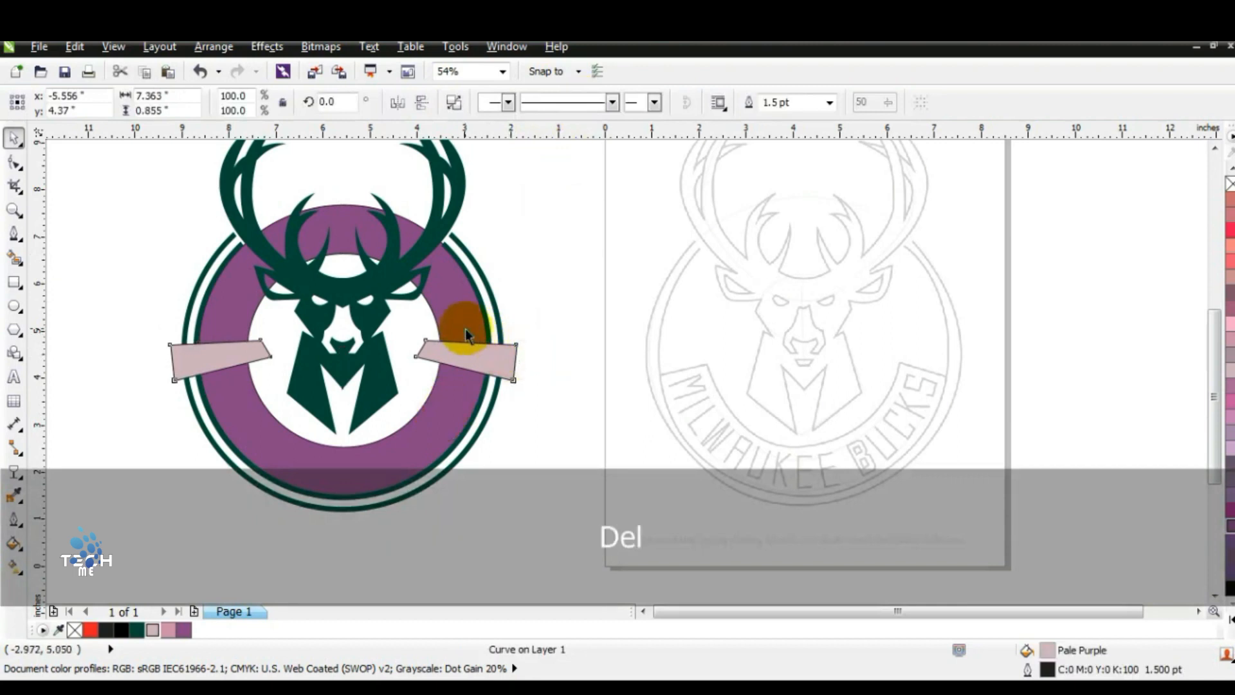
pyautogui.press('Delete')
# Break the trimmed purple ring apart and delete its upper section behind the antlers.
pyautogui.click(465, 329)
pyautogui.click(455, 103)
pyautogui.press('Escape')
pyautogui.click(442, 309)
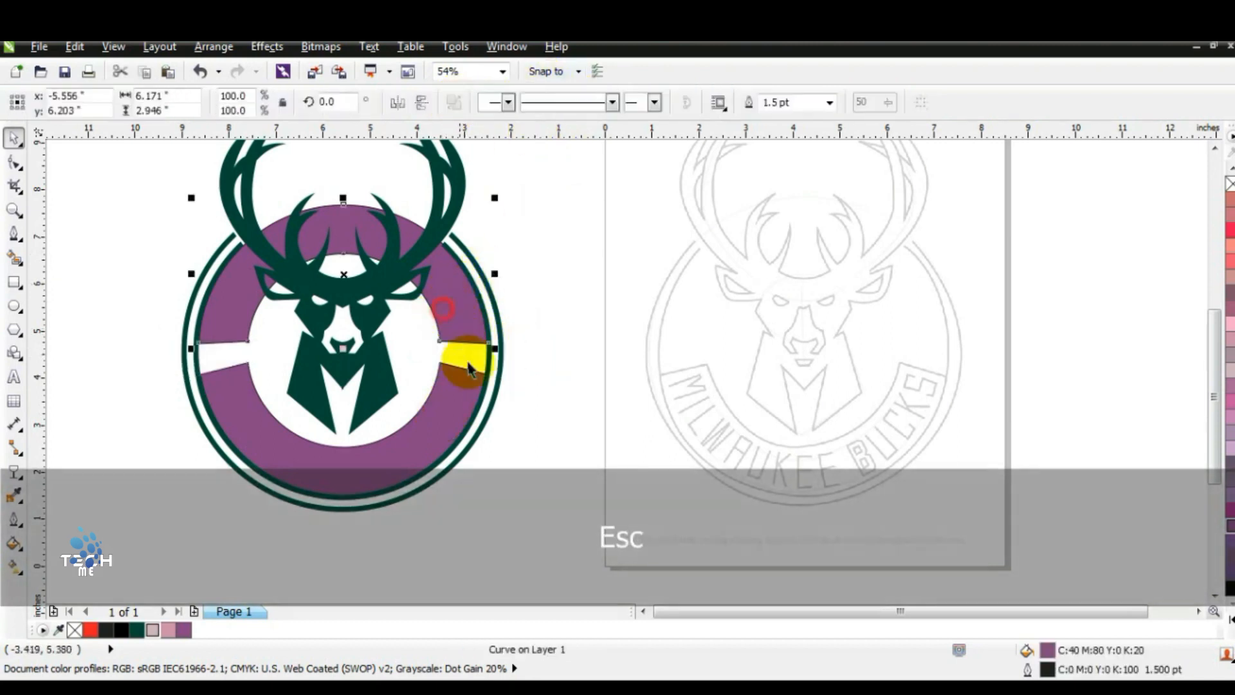
pyautogui.press('Delete')
pyautogui.click(517, 326)
# Fill the remaining lower band with the logo's dark green, send it to the back and remove its outline.
pyautogui.click(306, 507)
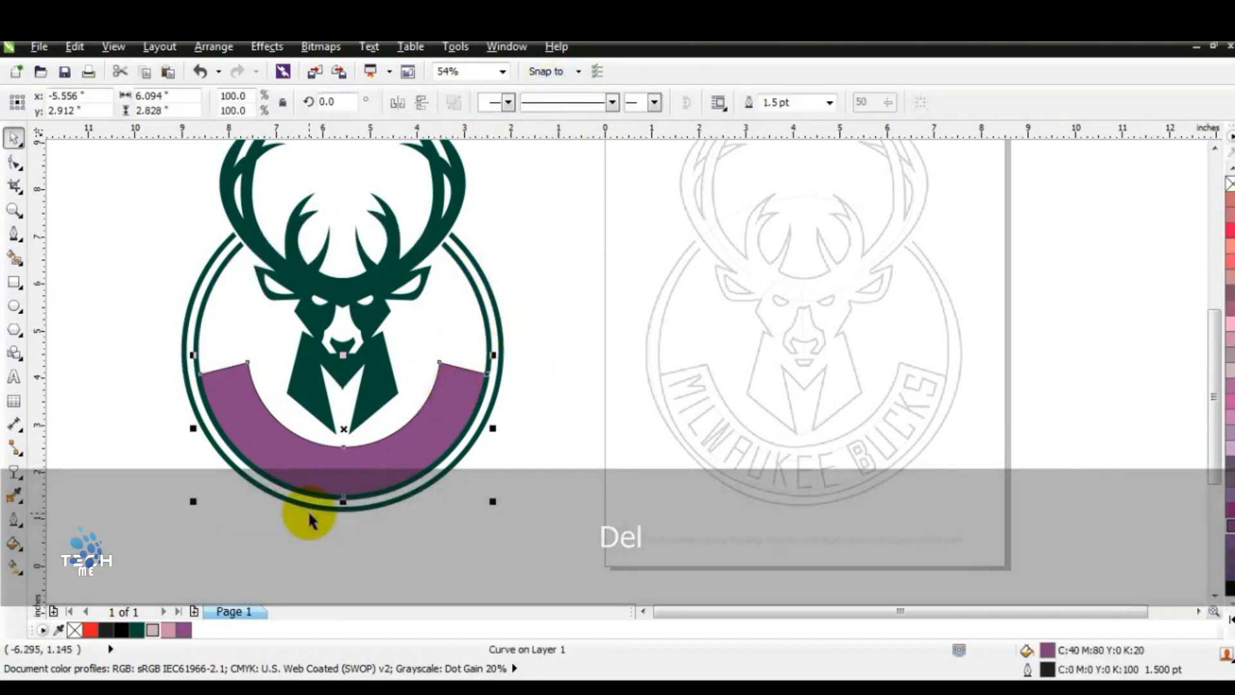
pyautogui.click(136, 632)
pyautogui.hotkey('shift', 'pagedown')
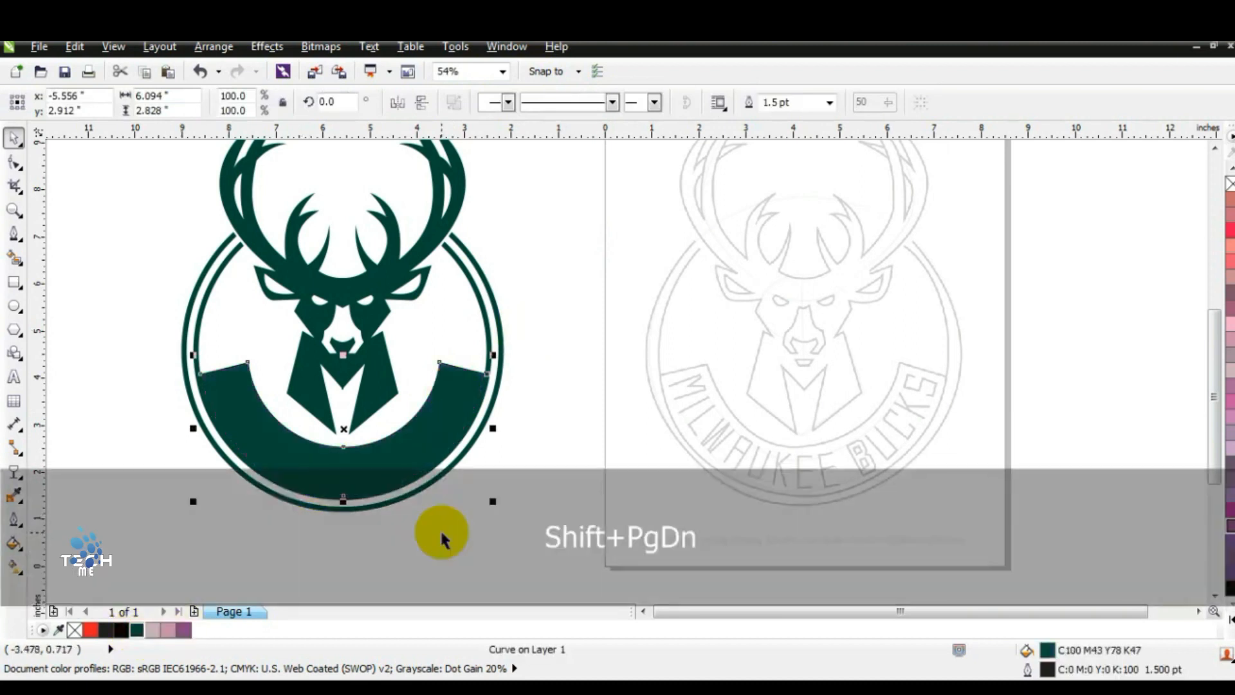
pyautogui.click(470, 509)
pyautogui.press('Escape')
pyautogui.scroll(-2, 469, 506)
pyautogui.click(454, 451)
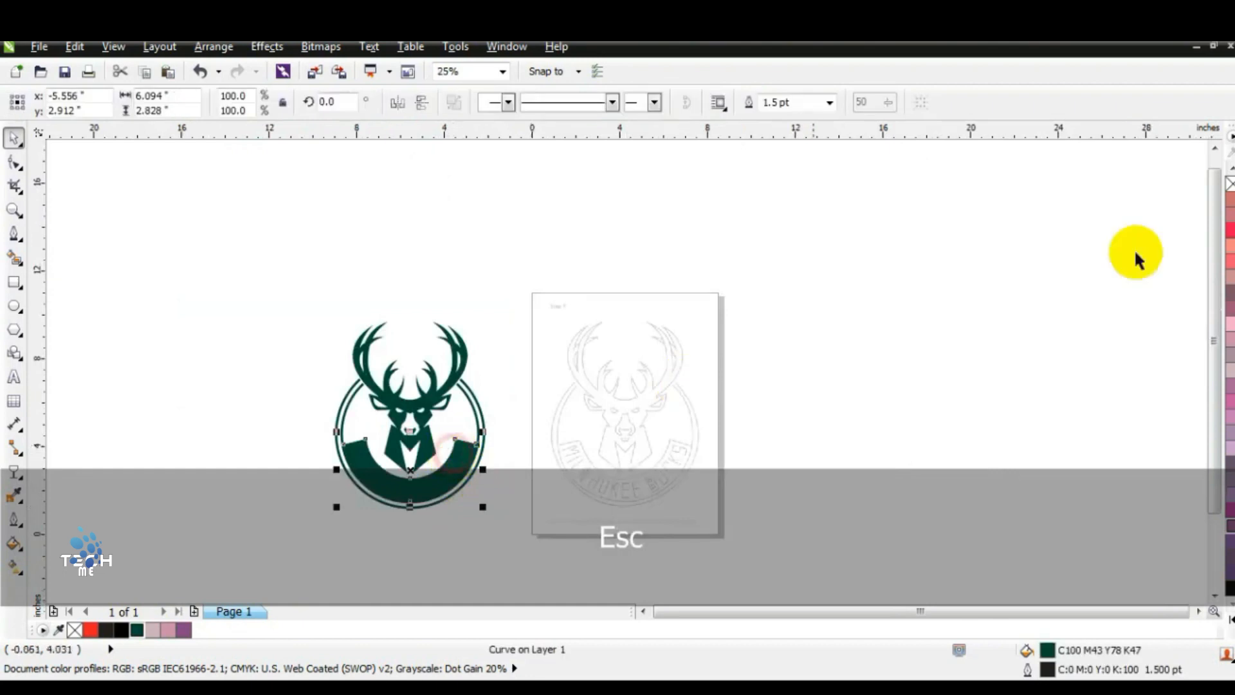
pyautogui.rightClick(1229, 183)
pyautogui.click(149, 285)
# Place a copy of the whole green logo to the left of the original and weld the copy into one shape.
pyautogui.click(14, 210)
pyautogui.moveTo(220, 285); pyautogui.dragTo(561, 574)
pyautogui.click(13, 137)
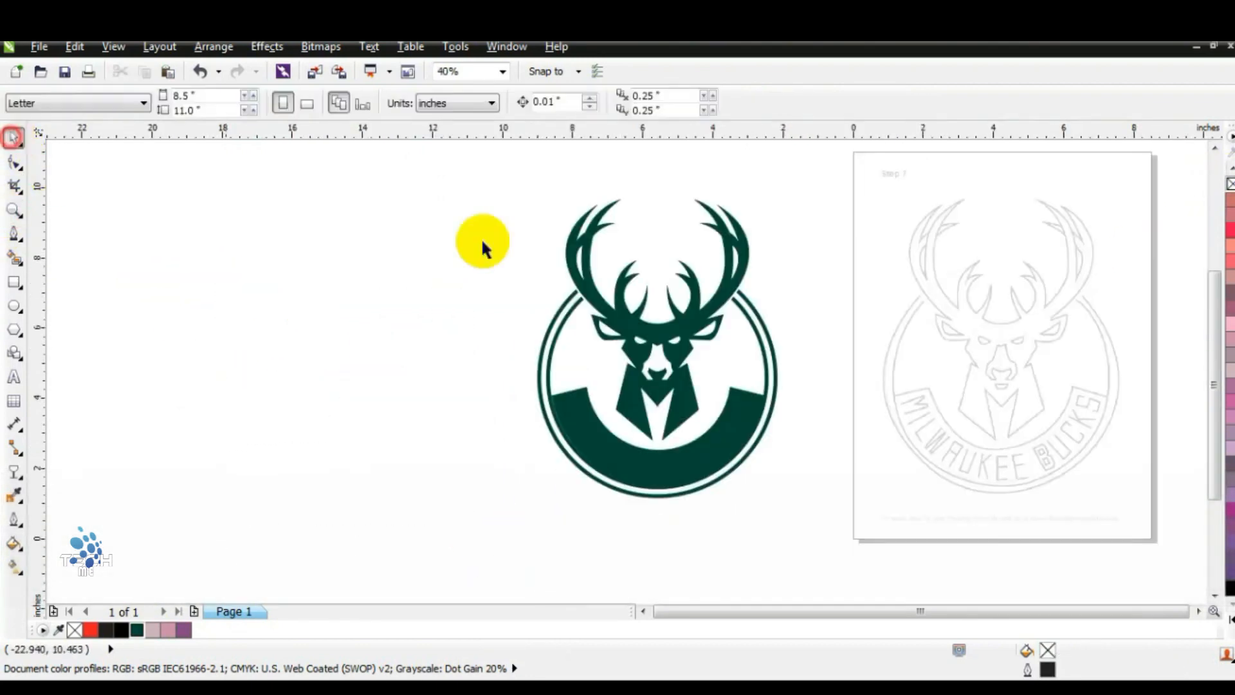
pyautogui.moveTo(729, 449); pyautogui.dragTo(445, 427)
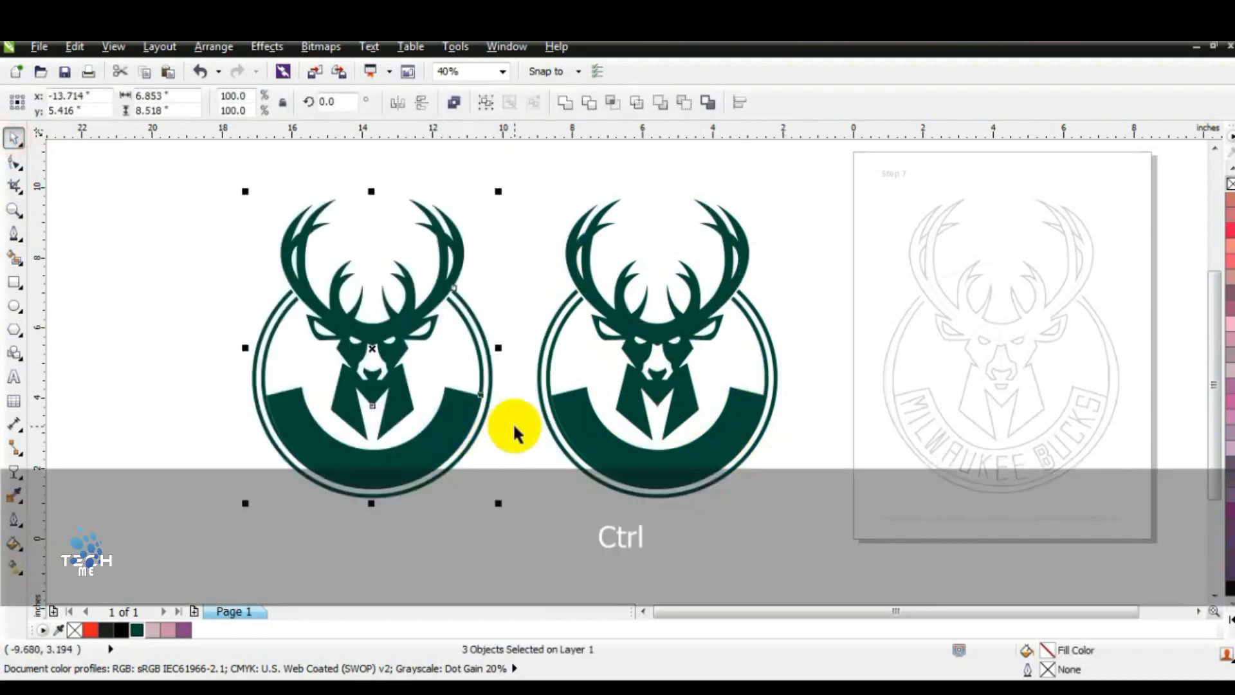
pyautogui.click(560, 103)
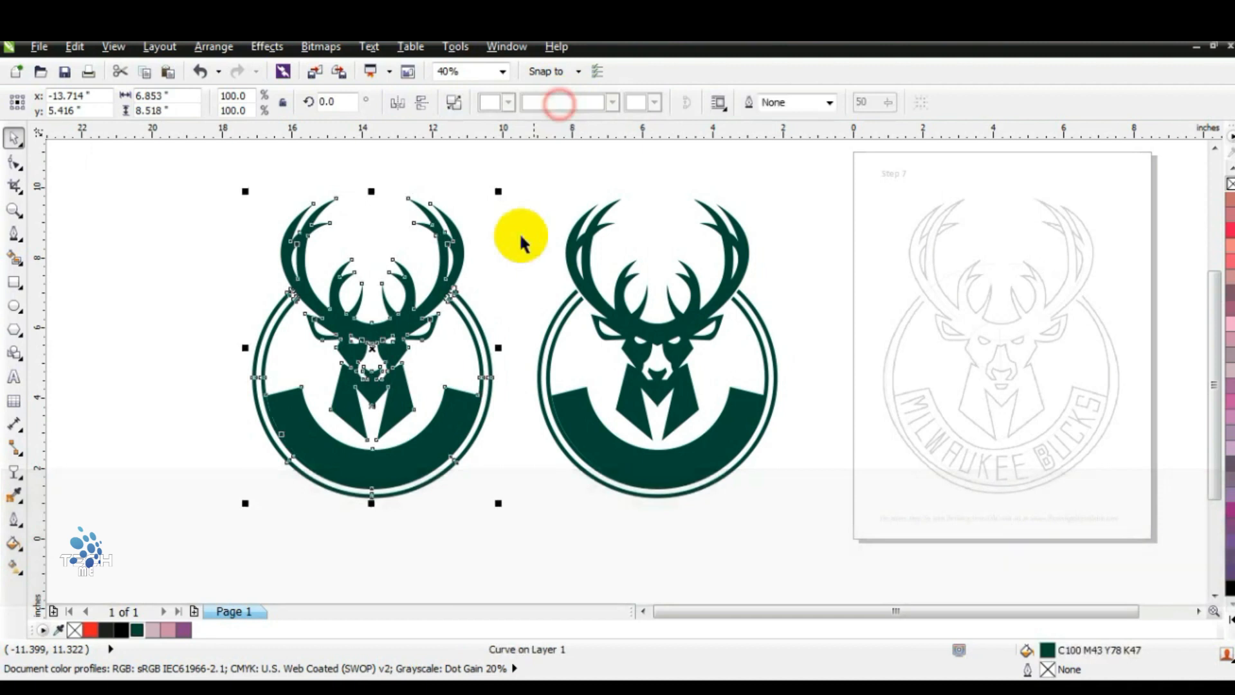
pyautogui.click(165, 339)
pyautogui.click(14, 210)
pyautogui.moveTo(219, 257); pyautogui.dragTo(595, 405)
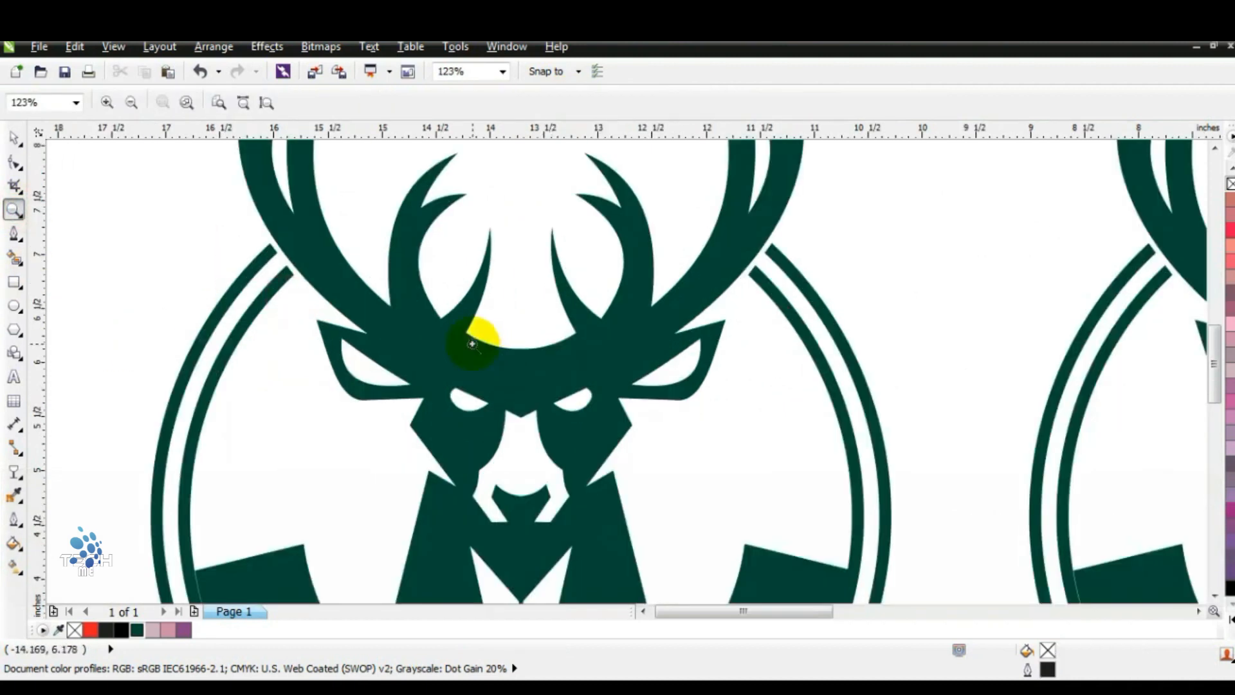
pyautogui.rightClick(472, 344)
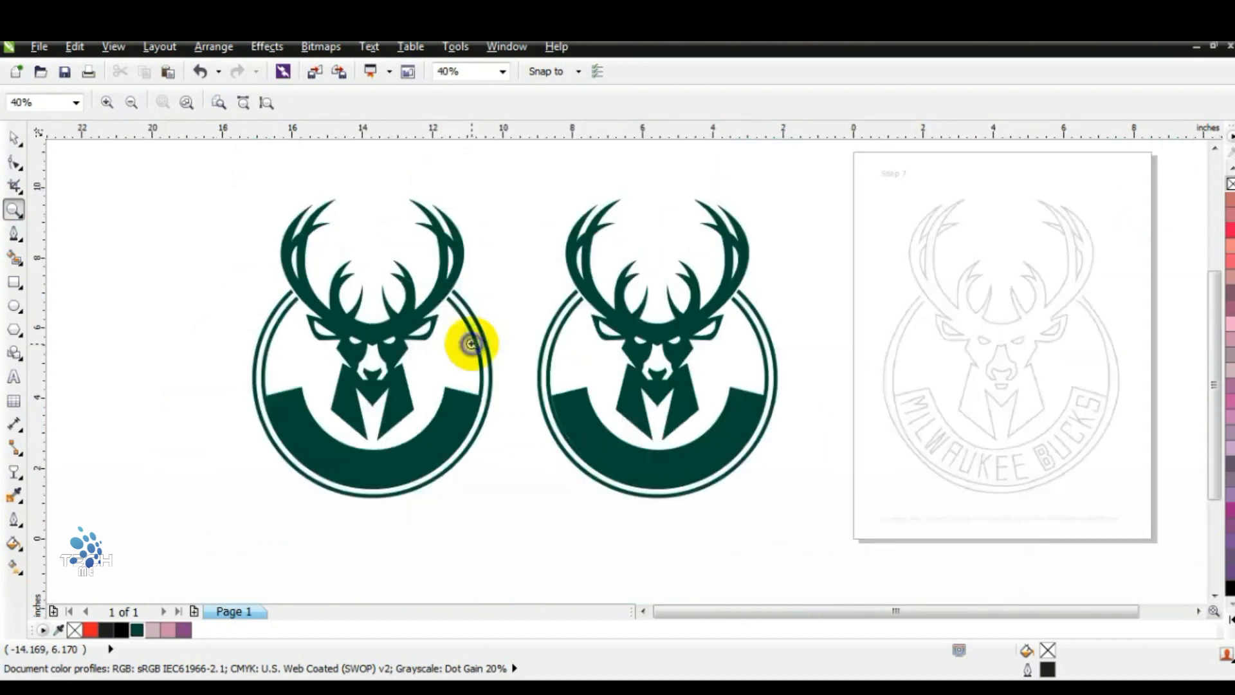
# Apply an 8 pt outline to the welded green copy of the logo.
pyautogui.click(14, 138)
pyautogui.click(320, 321)
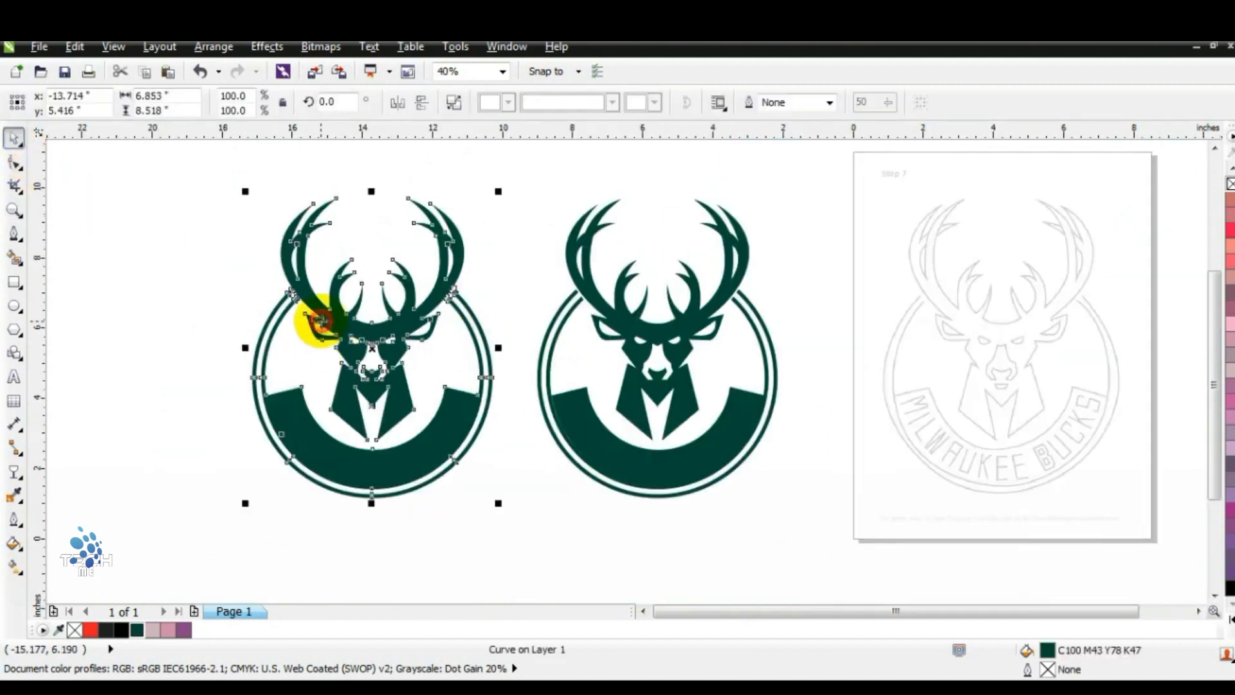
pyautogui.click(14, 520)
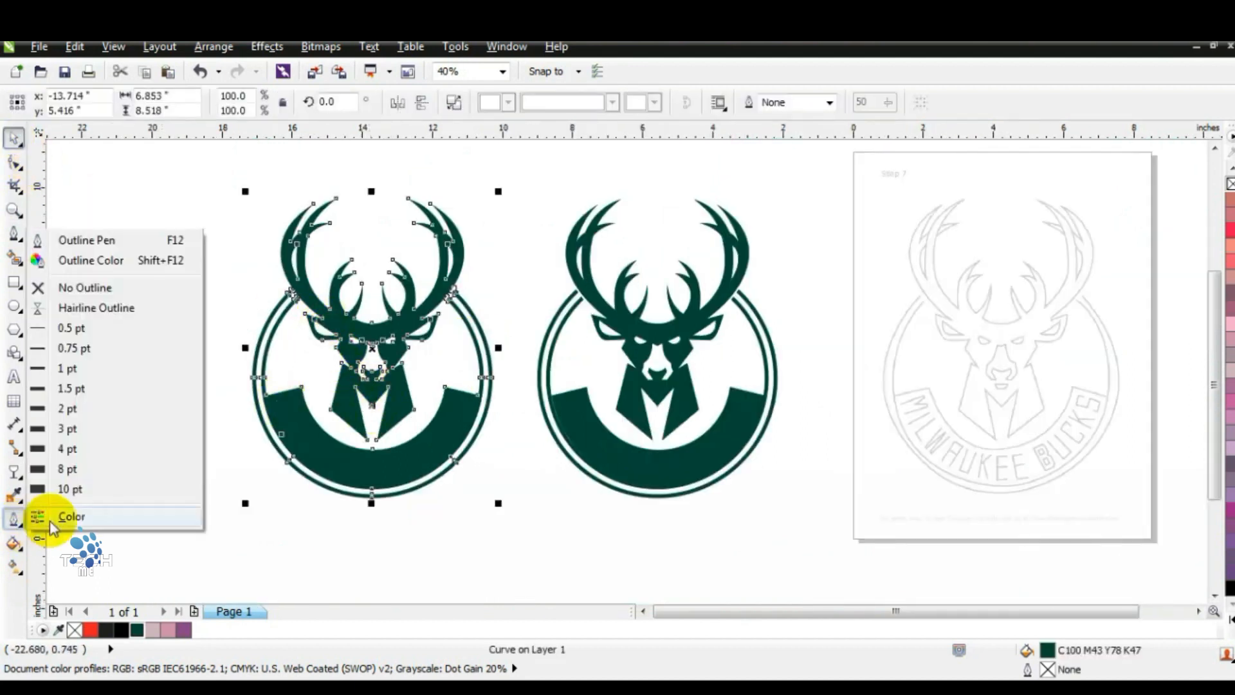
pyautogui.click(430, 325)
pyautogui.click(443, 306)
pyautogui.click(829, 103)
pyautogui.click(788, 227)
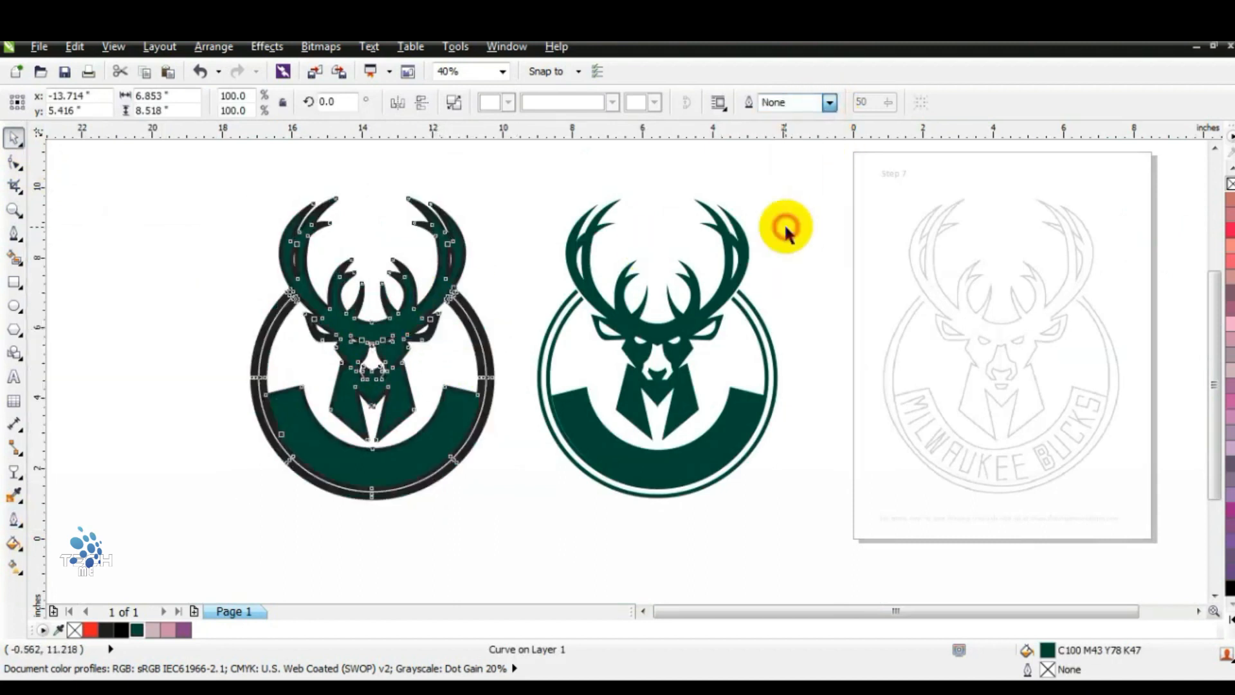
# Set the welded copy's outline to 12 pt with rounded corners and round line caps, placed behind the fill.
pyautogui.click(14, 519)
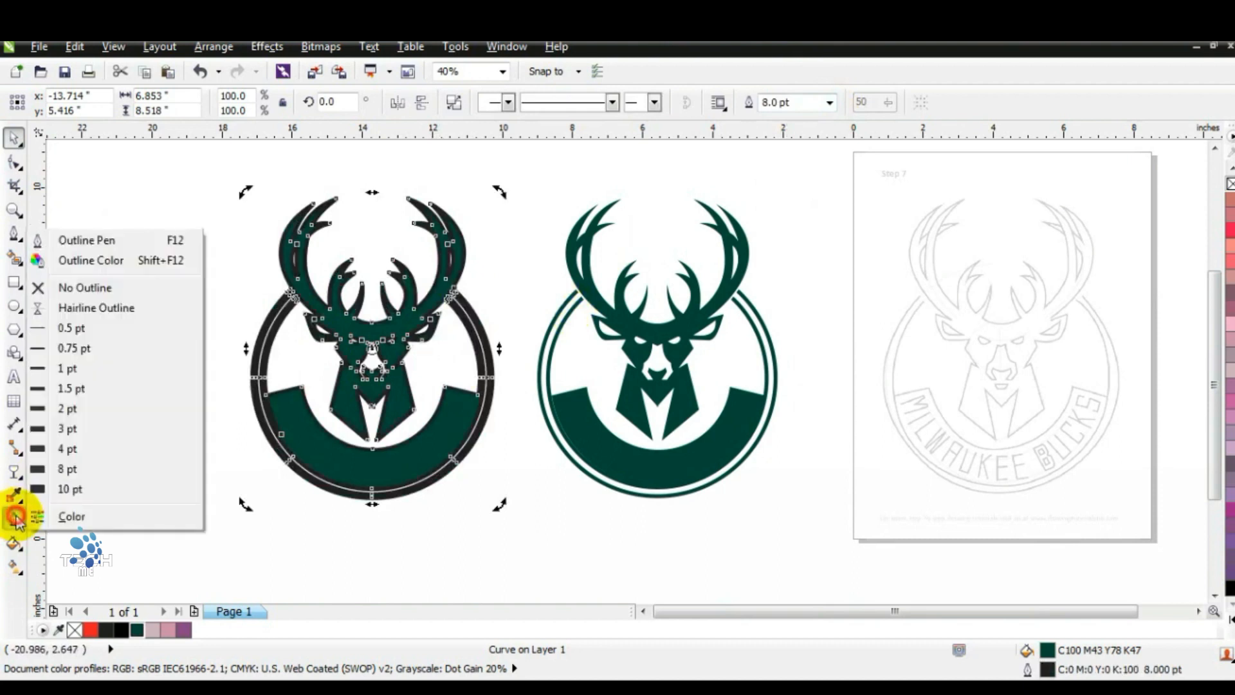
pyautogui.click(105, 240)
pyautogui.click(520, 252)
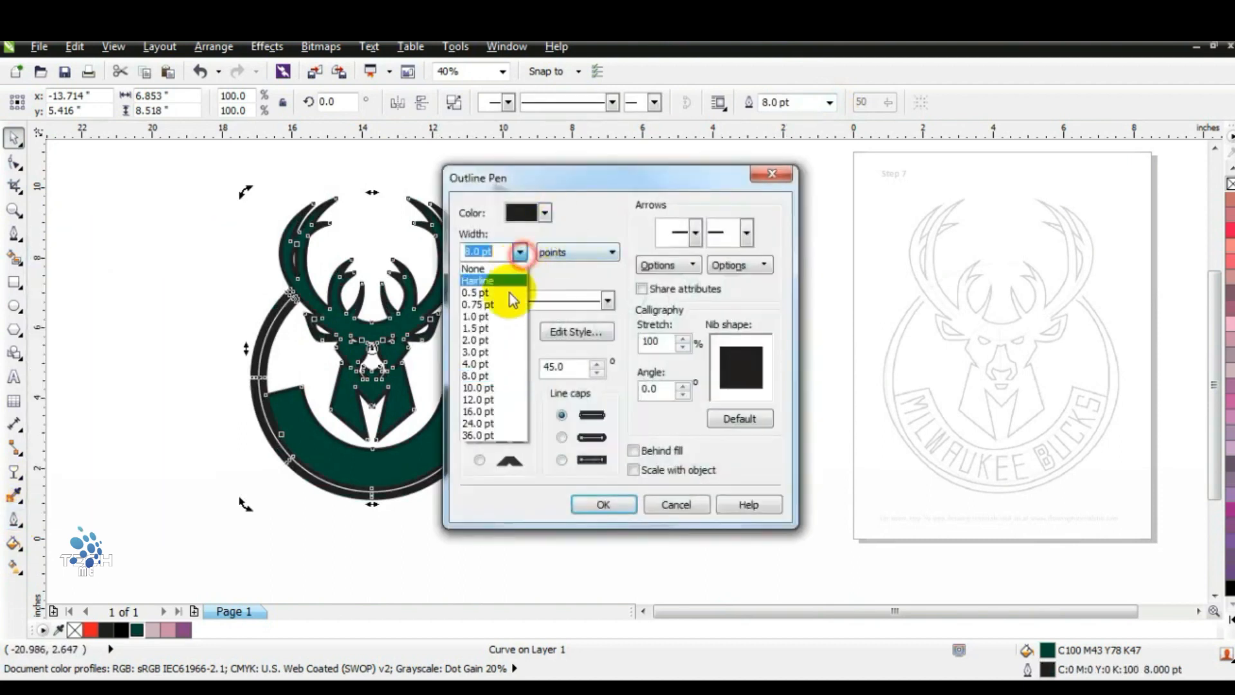
pyautogui.click(471, 400)
pyautogui.click(562, 437)
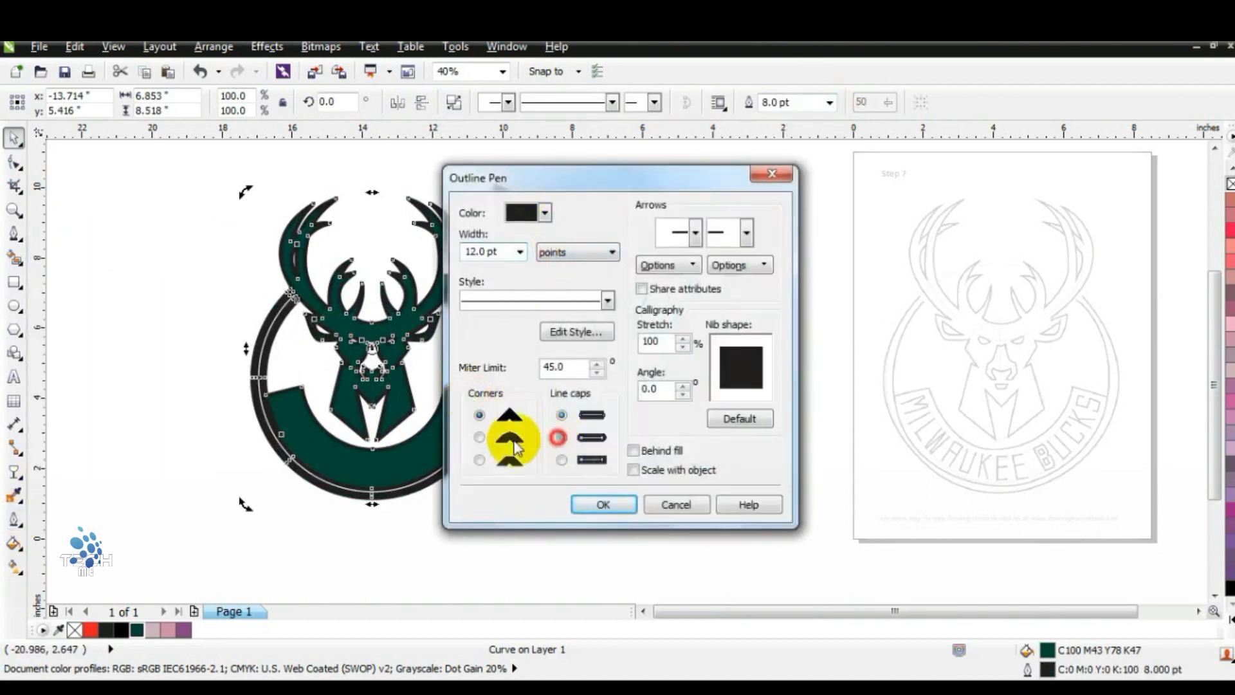
pyautogui.click(479, 437)
pyautogui.click(631, 451)
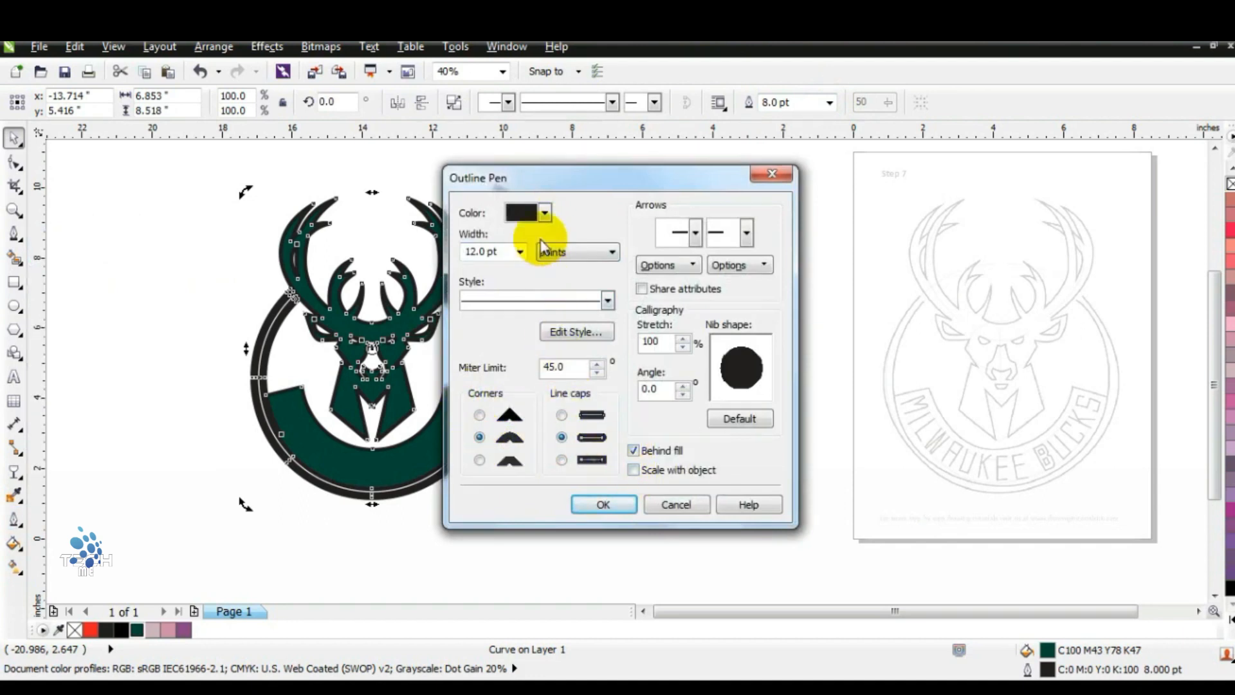
# Colour the welded copy's outline cream, CMYK 3, 10, 33, 0, and apply the outline settings.
pyautogui.click(544, 212)
pyautogui.click(564, 352)
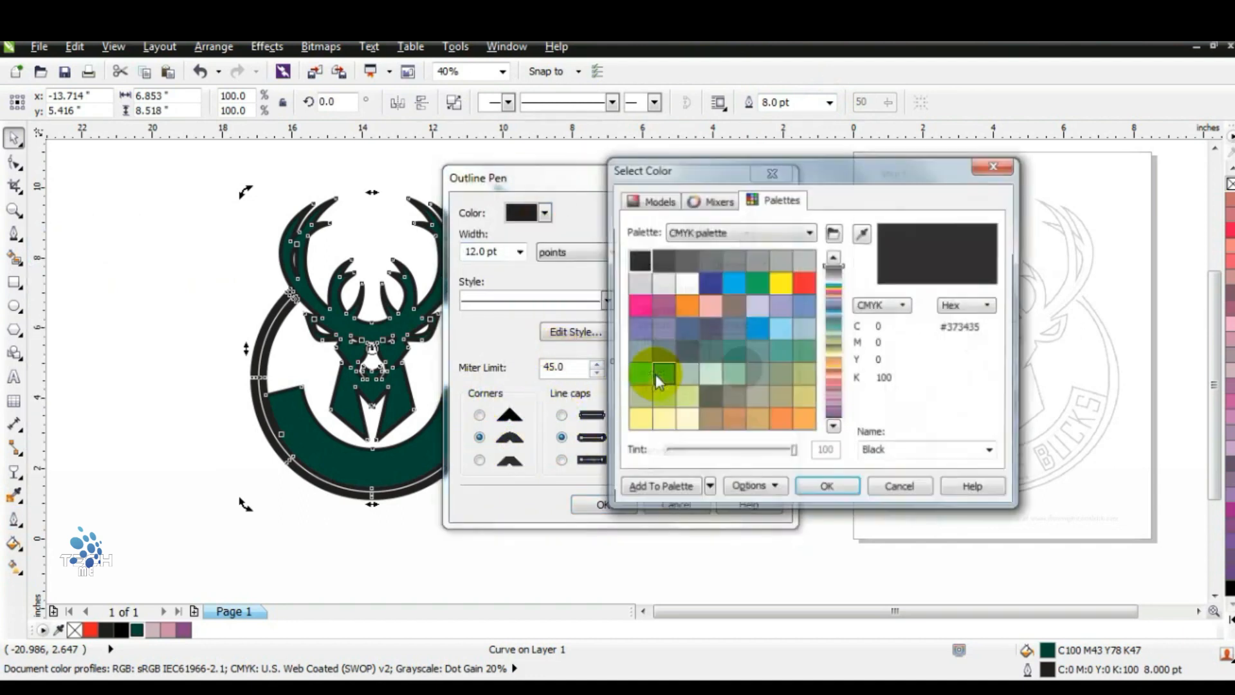
pyautogui.click(656, 201)
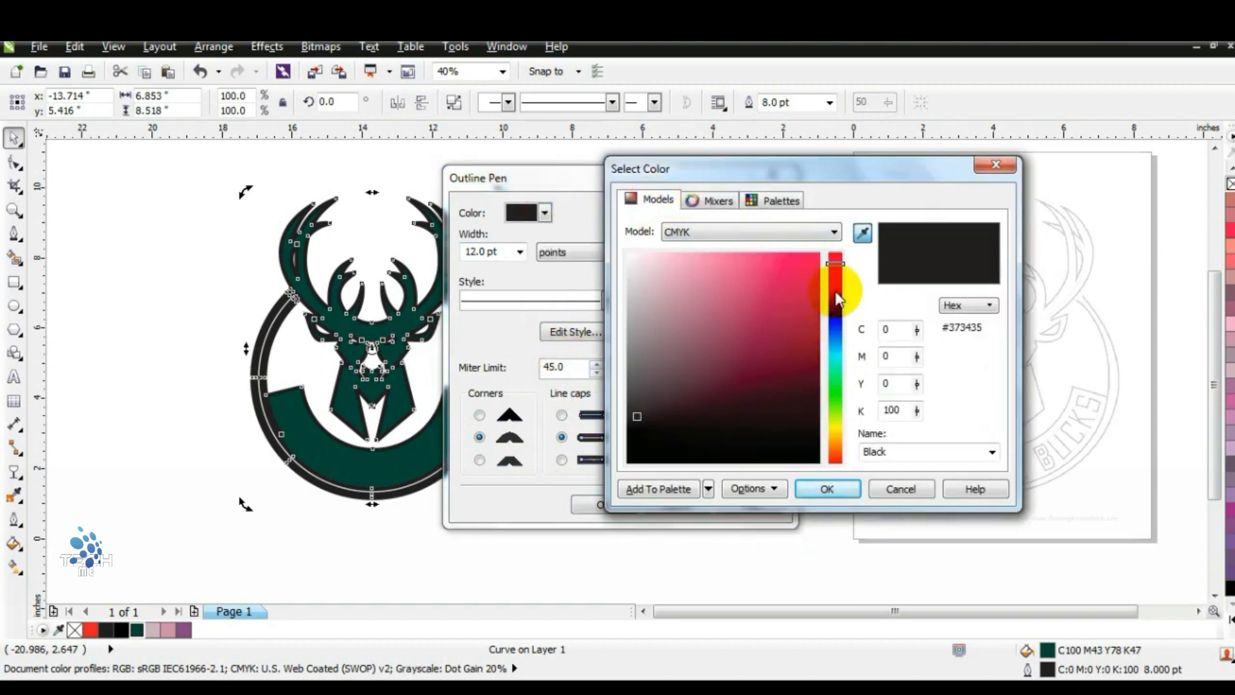
pyautogui.moveTo(838, 277); pyautogui.dragTo(848, 443)
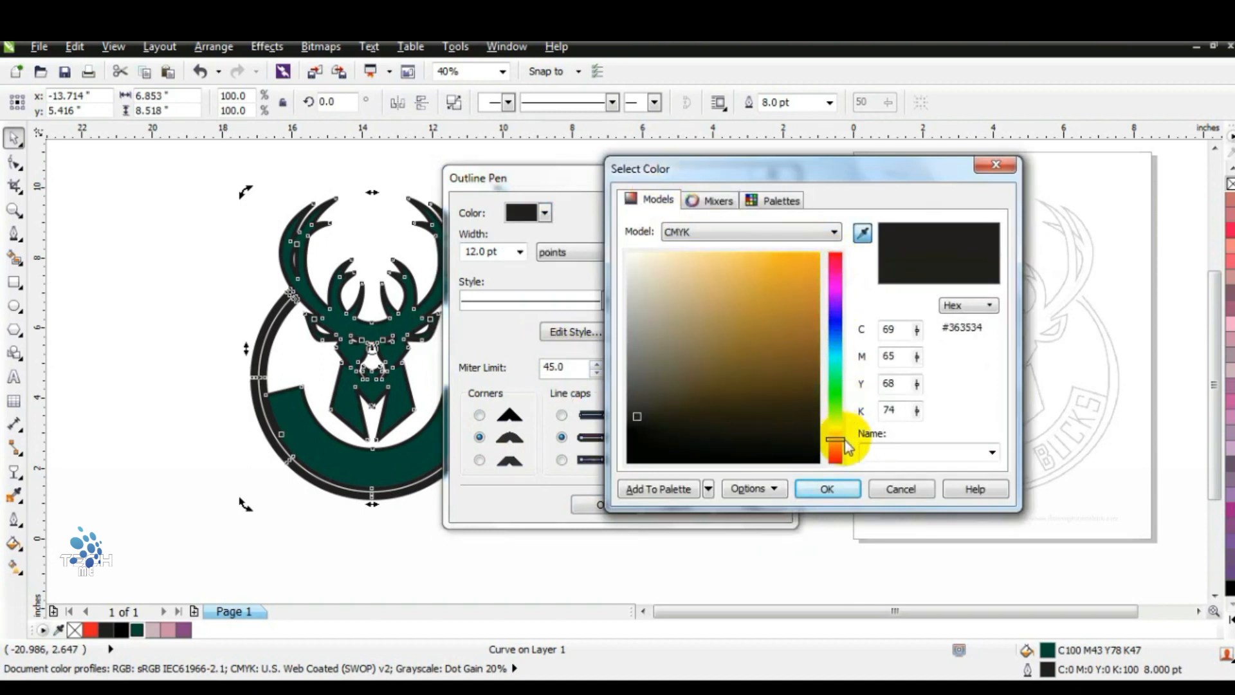
pyautogui.moveTo(701, 285); pyautogui.dragTo(687, 265)
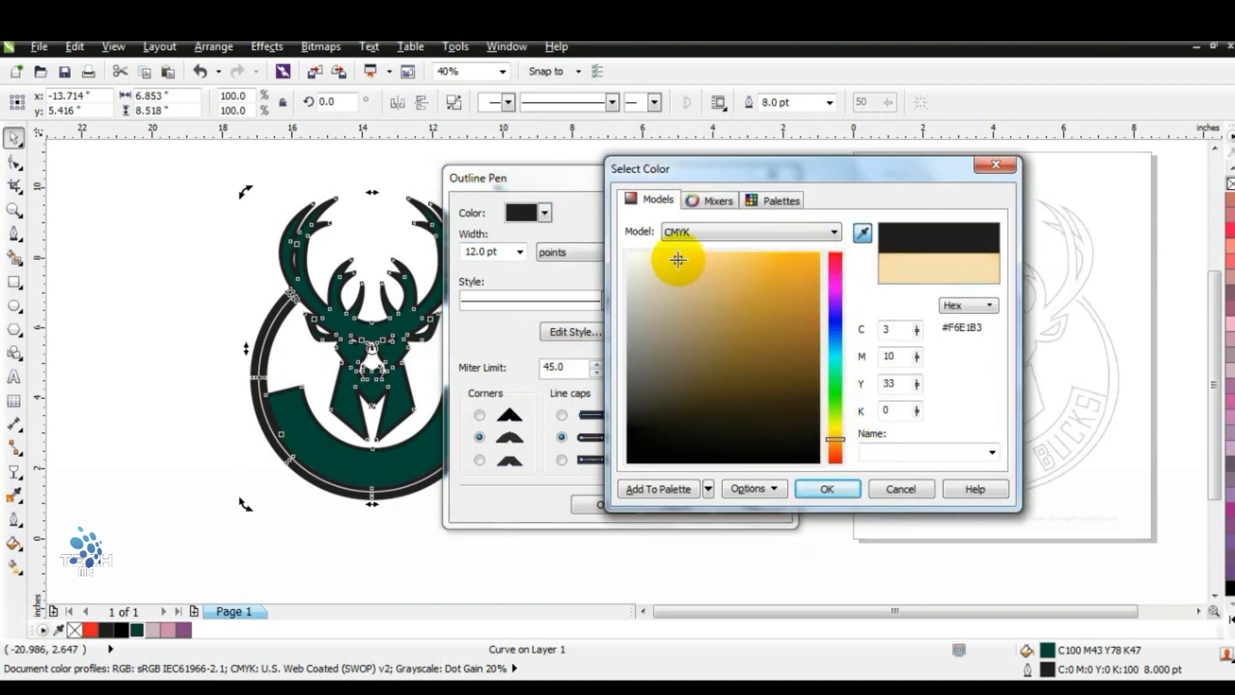
pyautogui.click(822, 491)
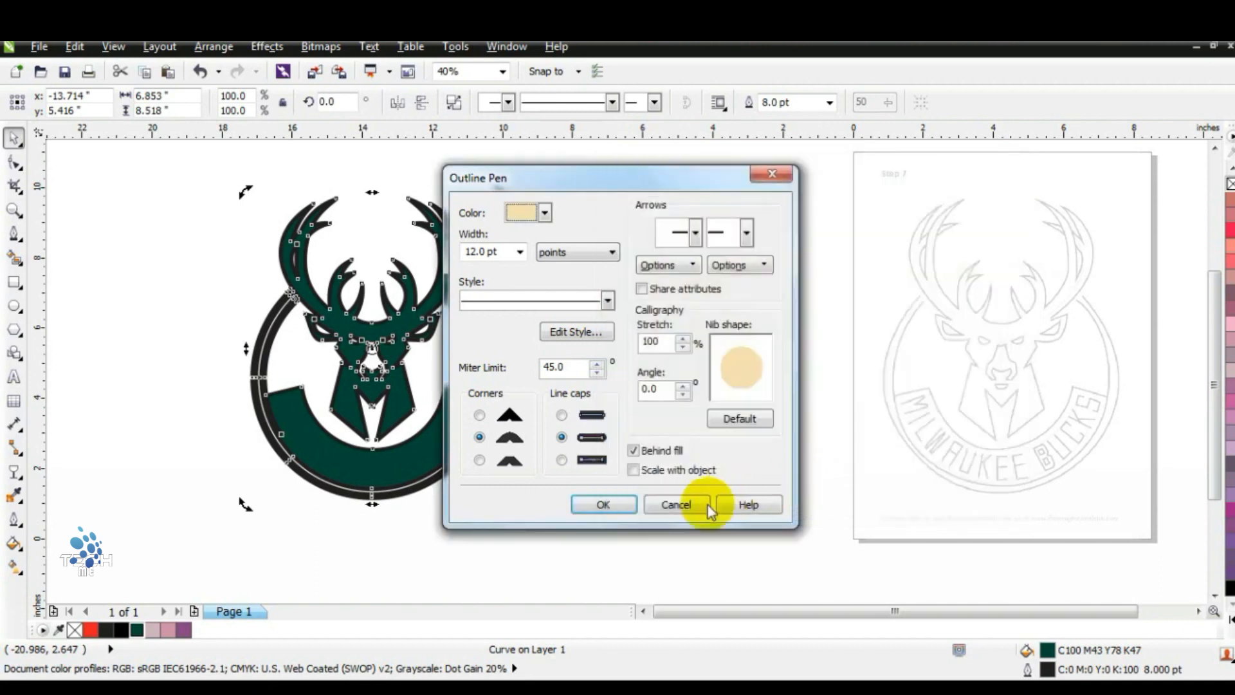
pyautogui.click(602, 505)
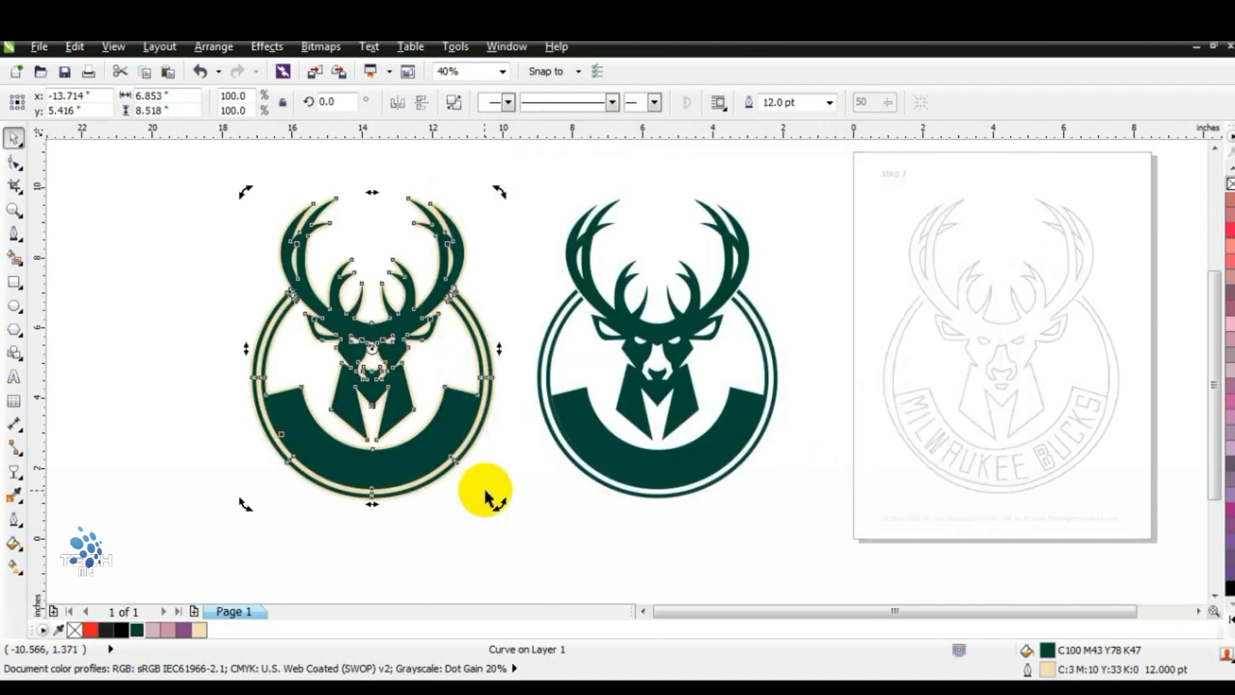
# Convert the cream outline to an object and delete the green shape of the welded copy.
pyautogui.click(214, 46)
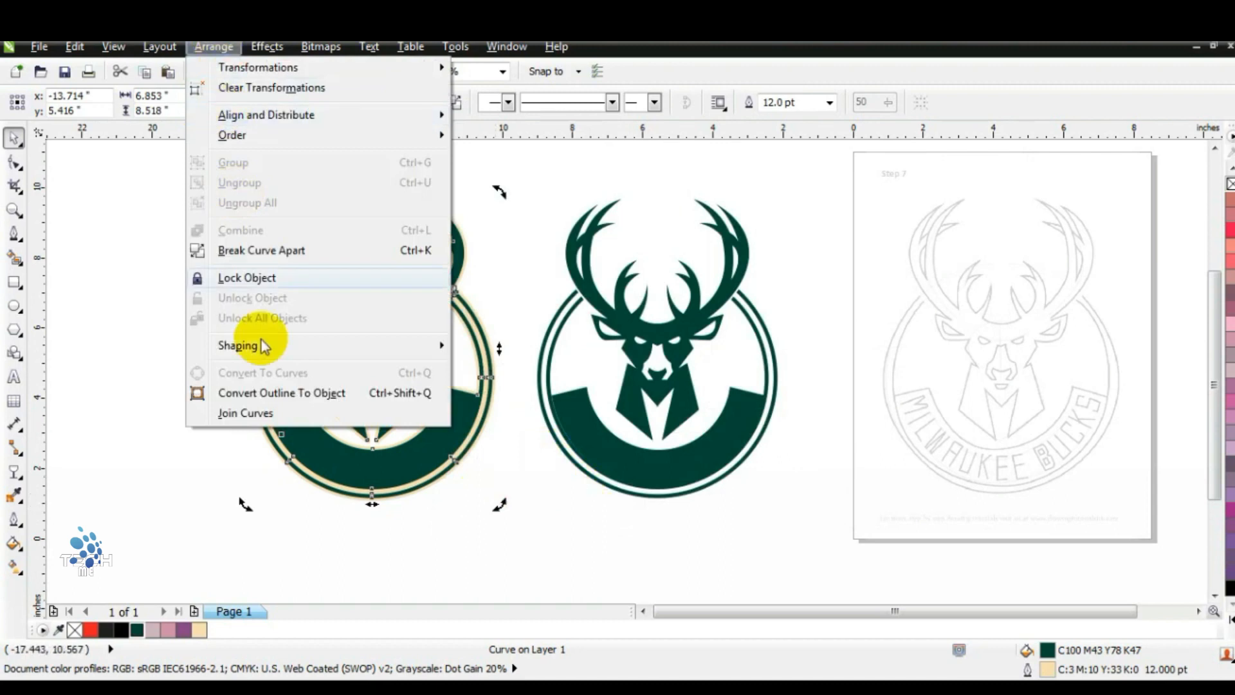
pyautogui.click(248, 392)
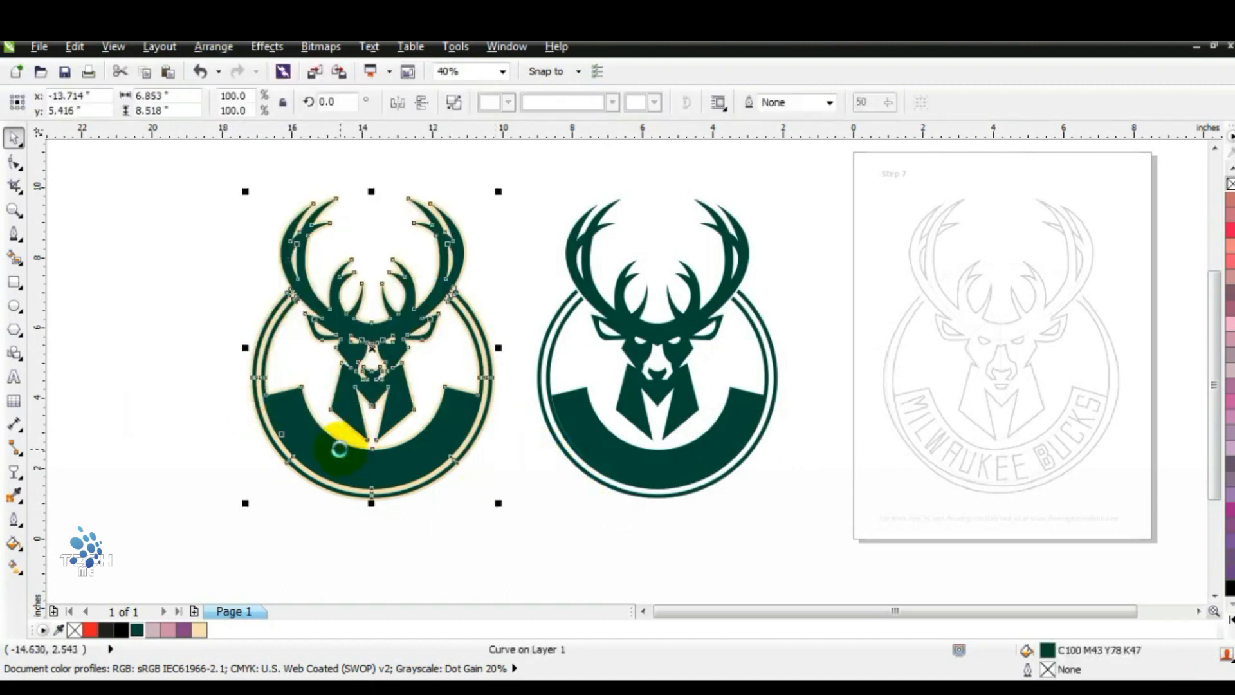
pyautogui.press('Delete')
pyautogui.click(407, 388)
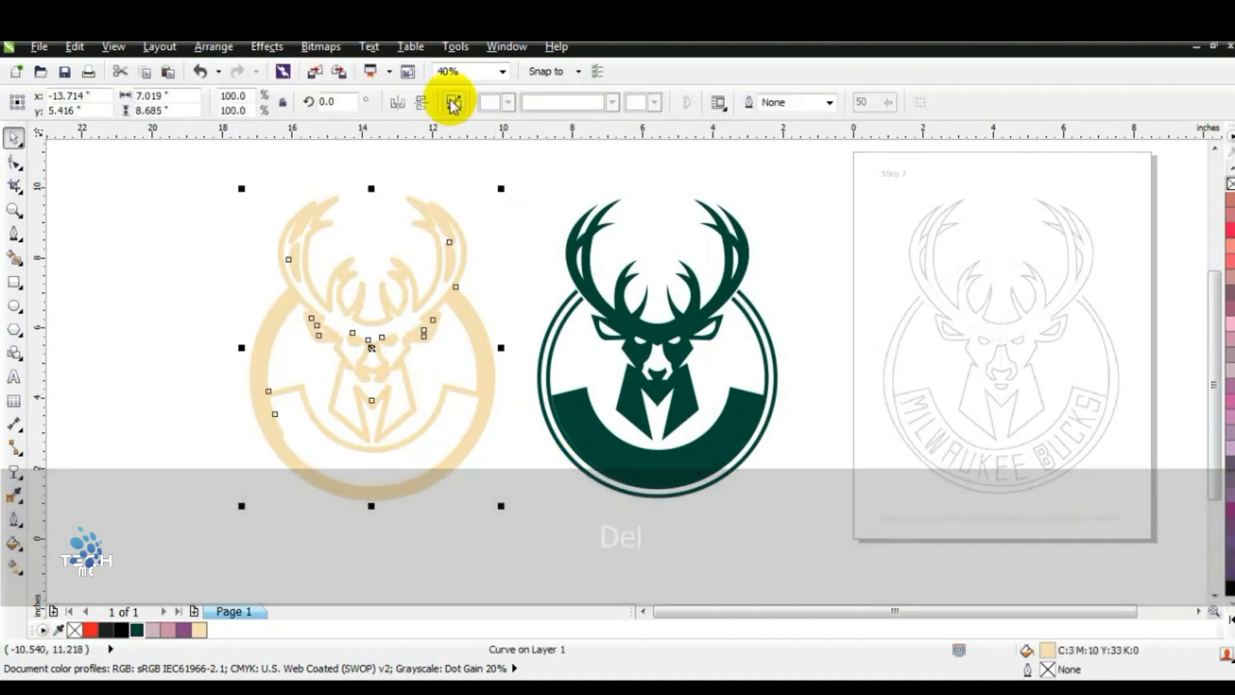
# Break the cream outline apart and weld all its pieces into one solid silhouette.
pyautogui.click(454, 101)
pyautogui.moveTo(182, 176); pyautogui.dragTo(509, 532)
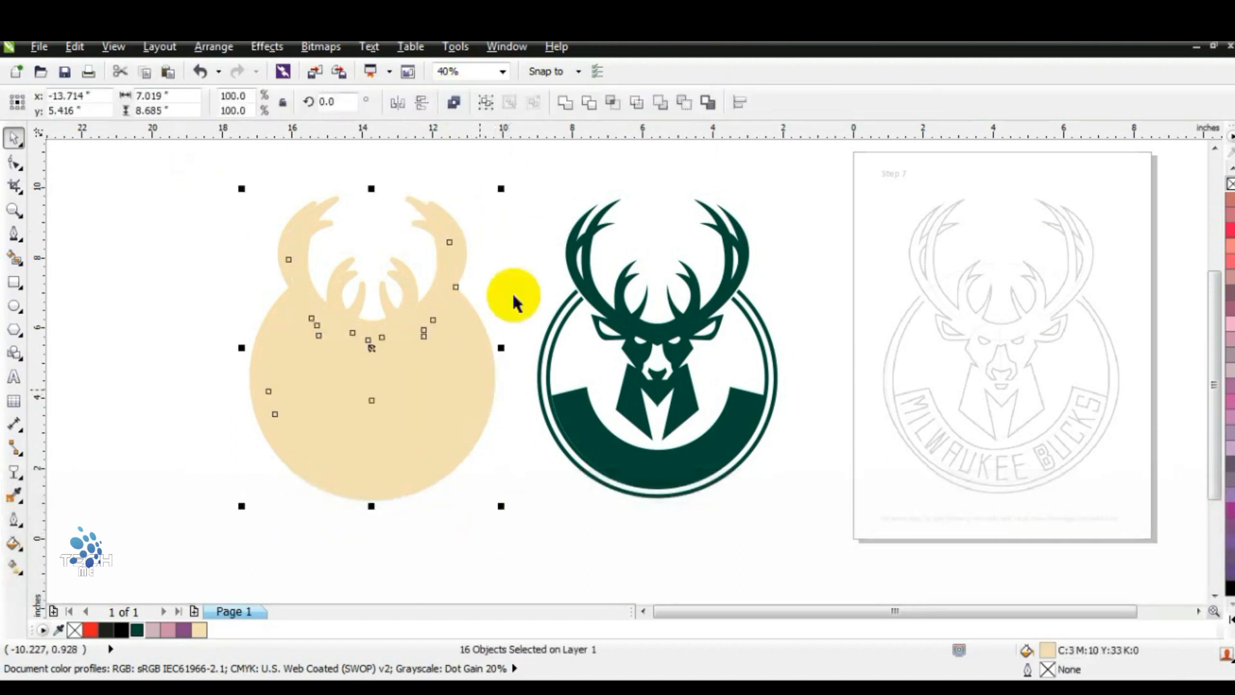
pyautogui.click(561, 105)
# Group the original green logo, bring it to the front and centre it on the cream silhouette.
pyautogui.moveTo(508, 187); pyautogui.dragTo(806, 512)
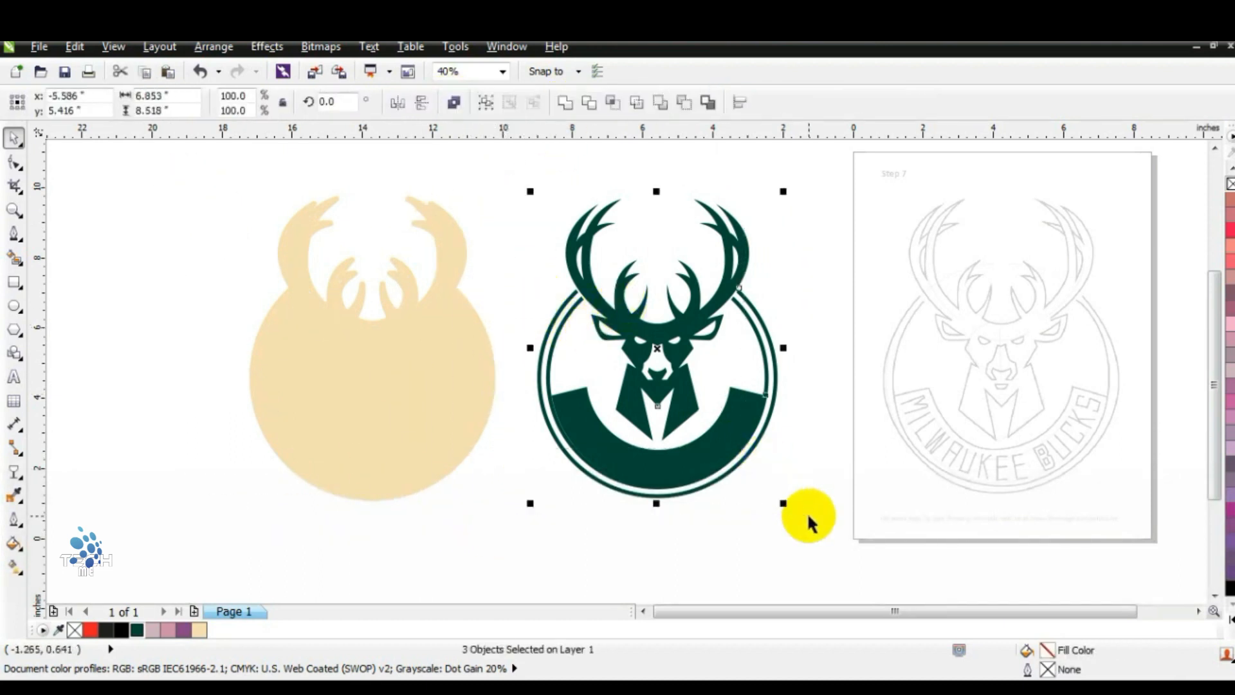
pyautogui.hotkey('ctrl', 'g')
pyautogui.hotkey('shift', 'pageup')
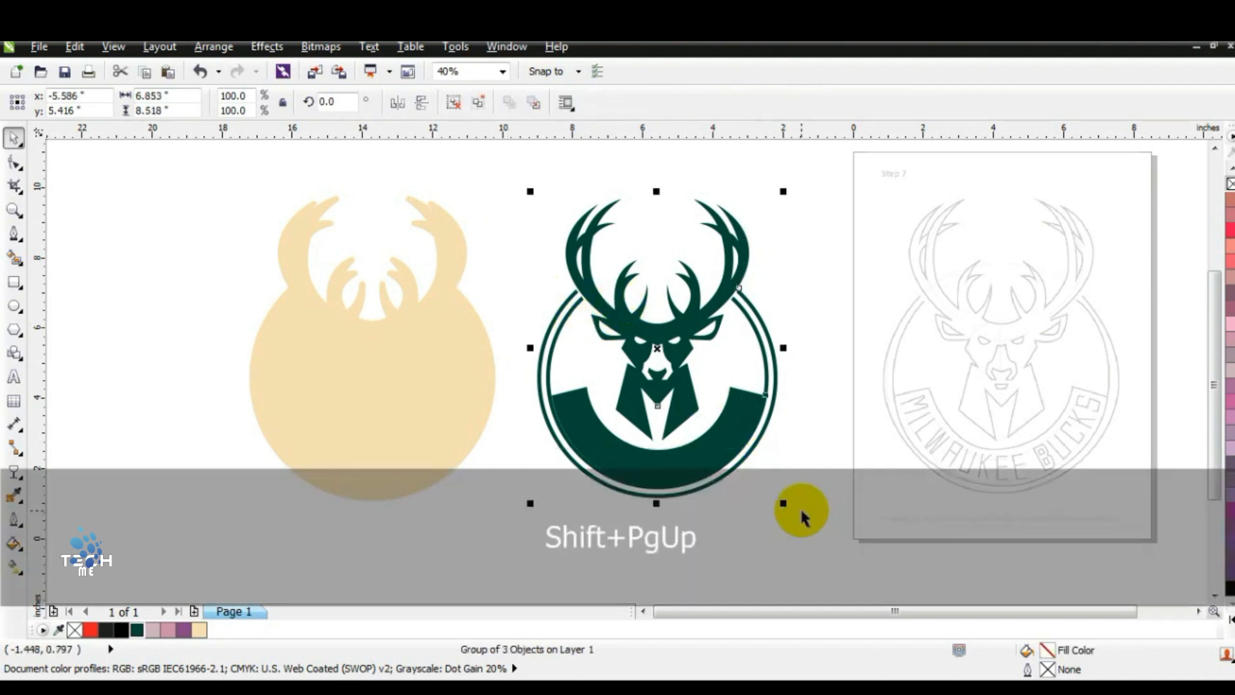
pyautogui.keyDown('shift'); pyautogui.click(362, 444); pyautogui.keyUp('shift')
pyautogui.press('c')
pyautogui.moveTo(564, 522); pyautogui.dragTo(187, 168)
pyautogui.hotkey('shift', 'F2')
pyautogui.press('Escape')
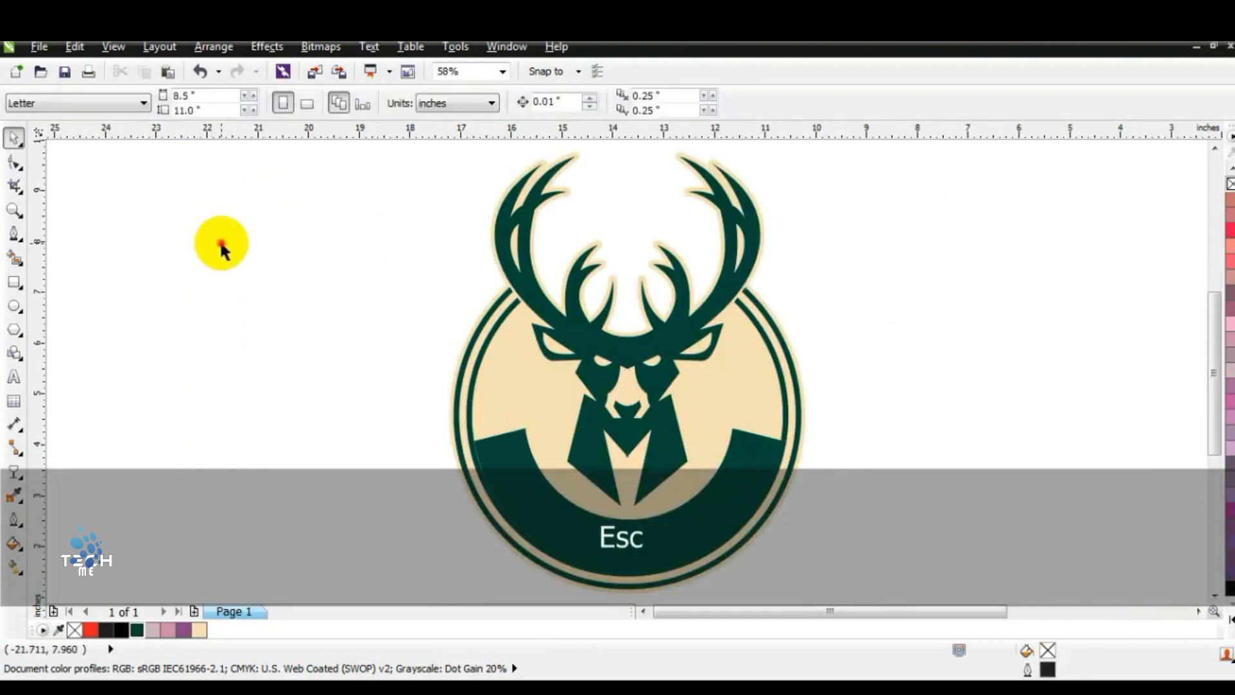
# Add the artistic text "MILWAUKEE BUCKS" in capitals in the empty area beside the logo.
pyautogui.click(14, 377)
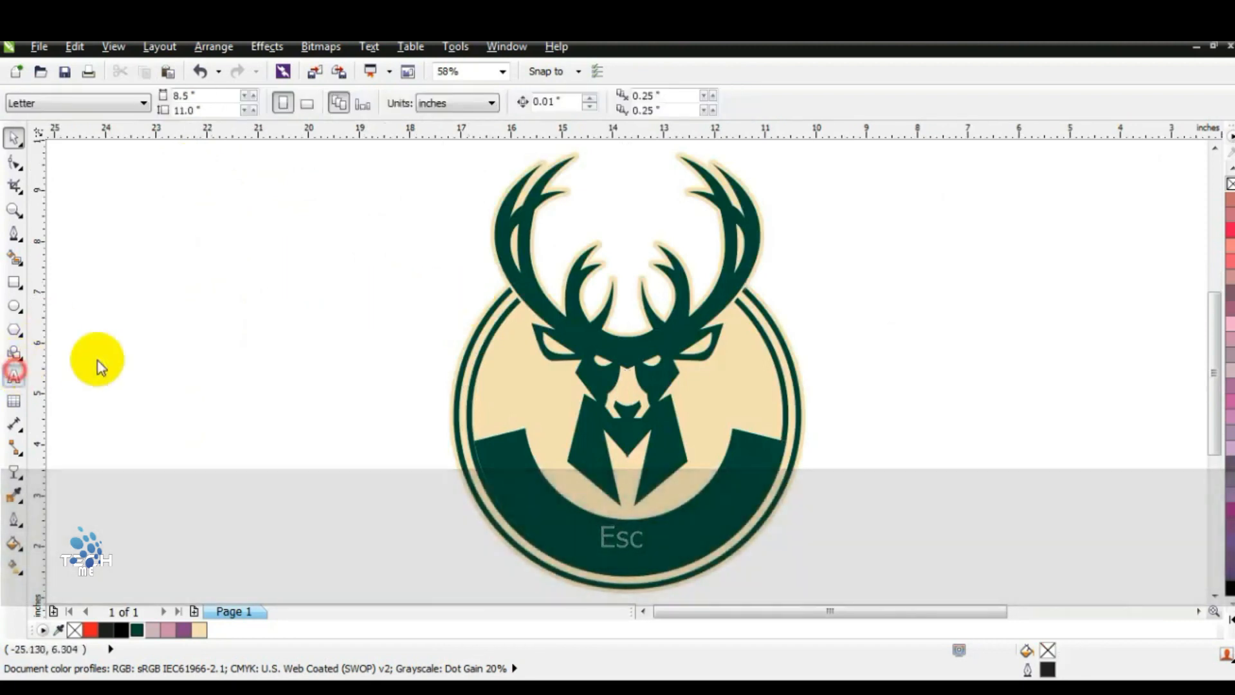
pyautogui.click(131, 345)
pyautogui.press('capslock')
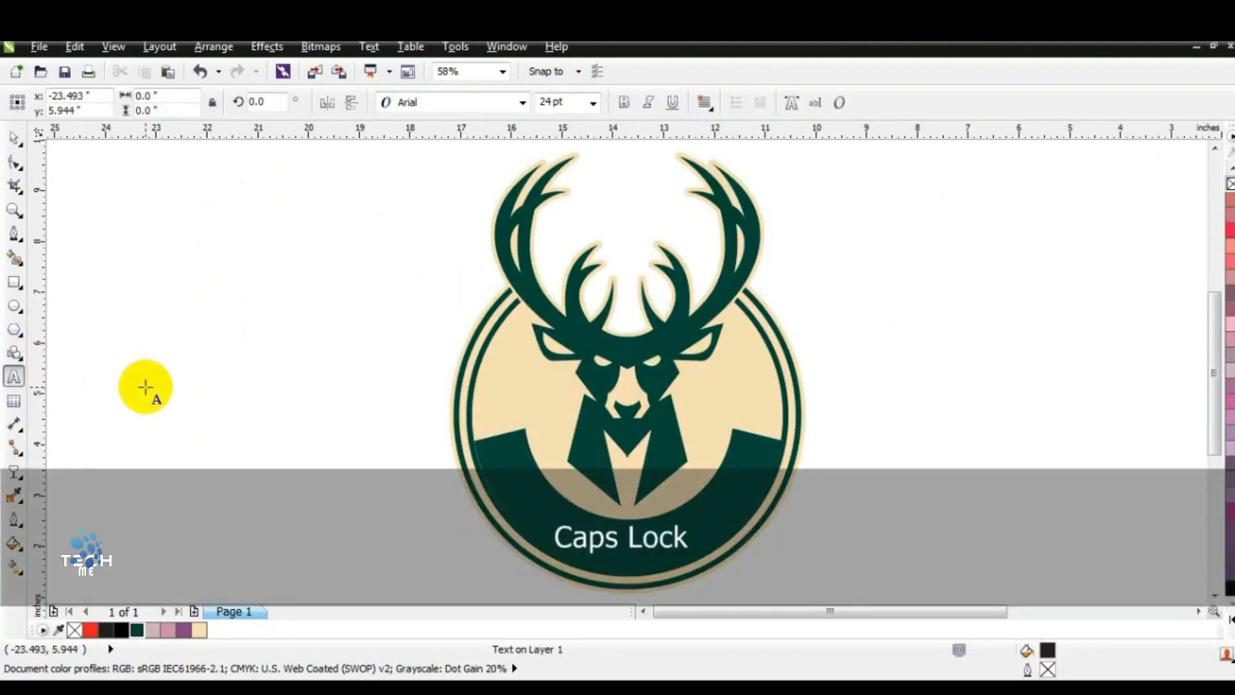
pyautogui.write('MILWAUKEE BUCKS')
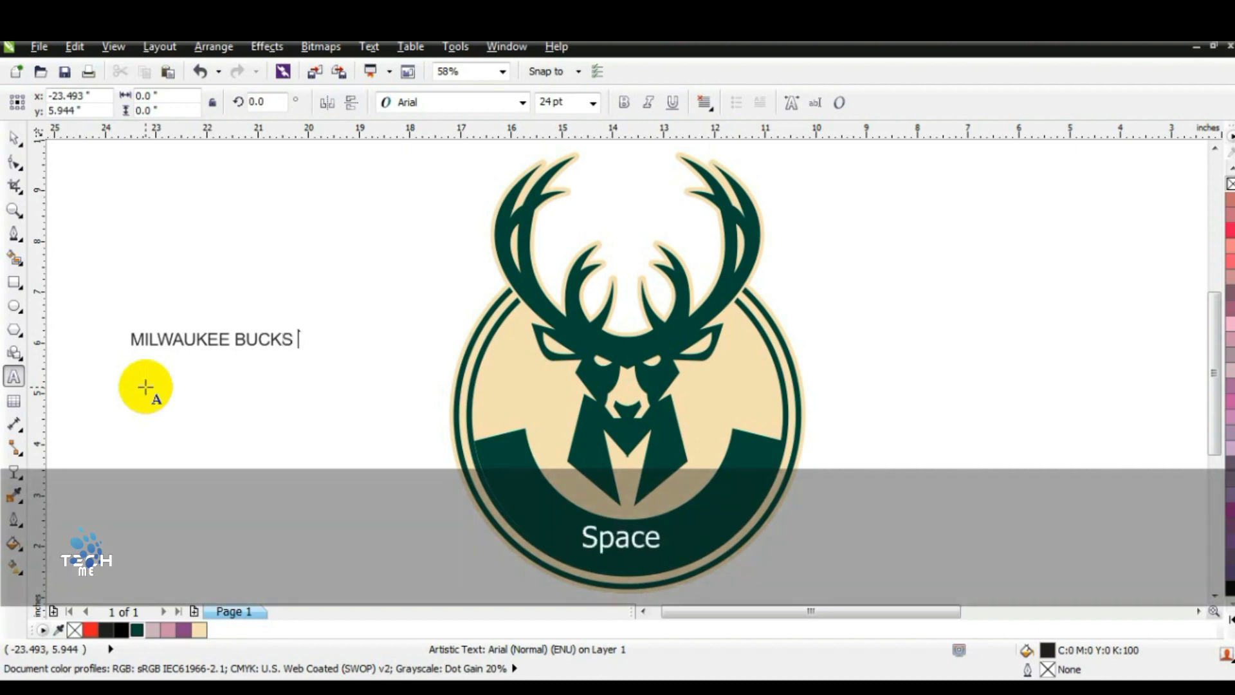
pyautogui.click(19, 141)
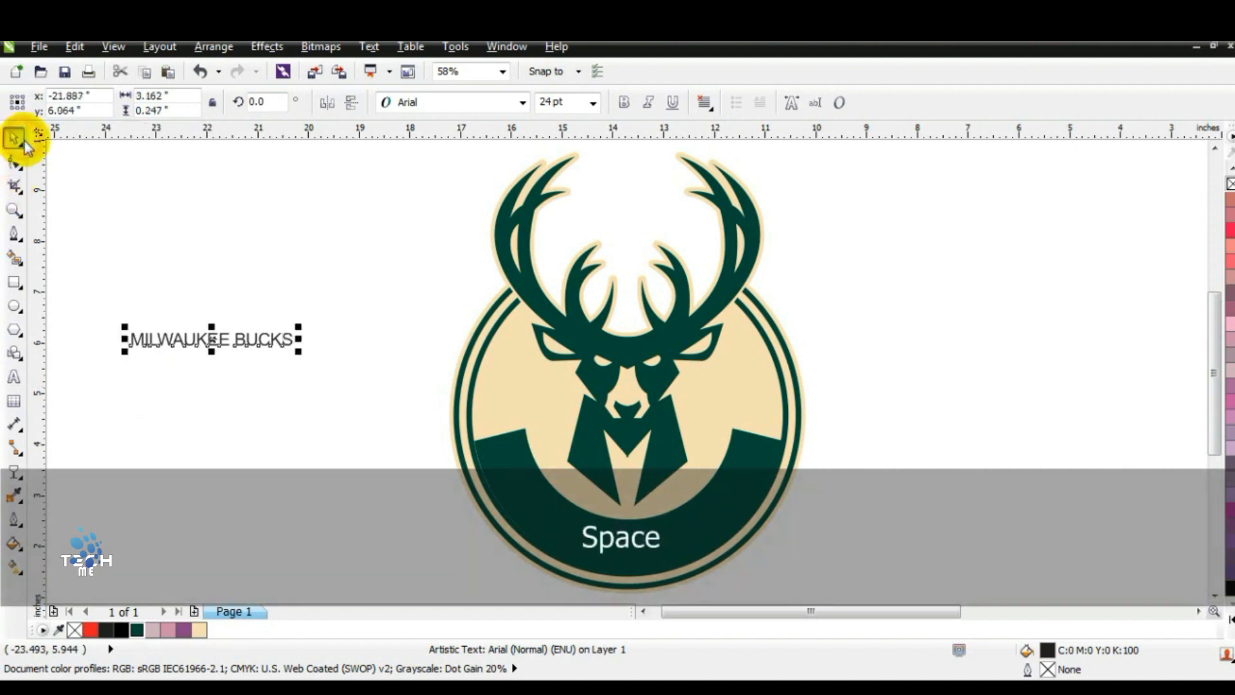
# Set the text's font to Geometr706 BlkCn BT and enlarge it to about 62 pt, roughly 6.2 inches wide.
pyautogui.click(523, 103)
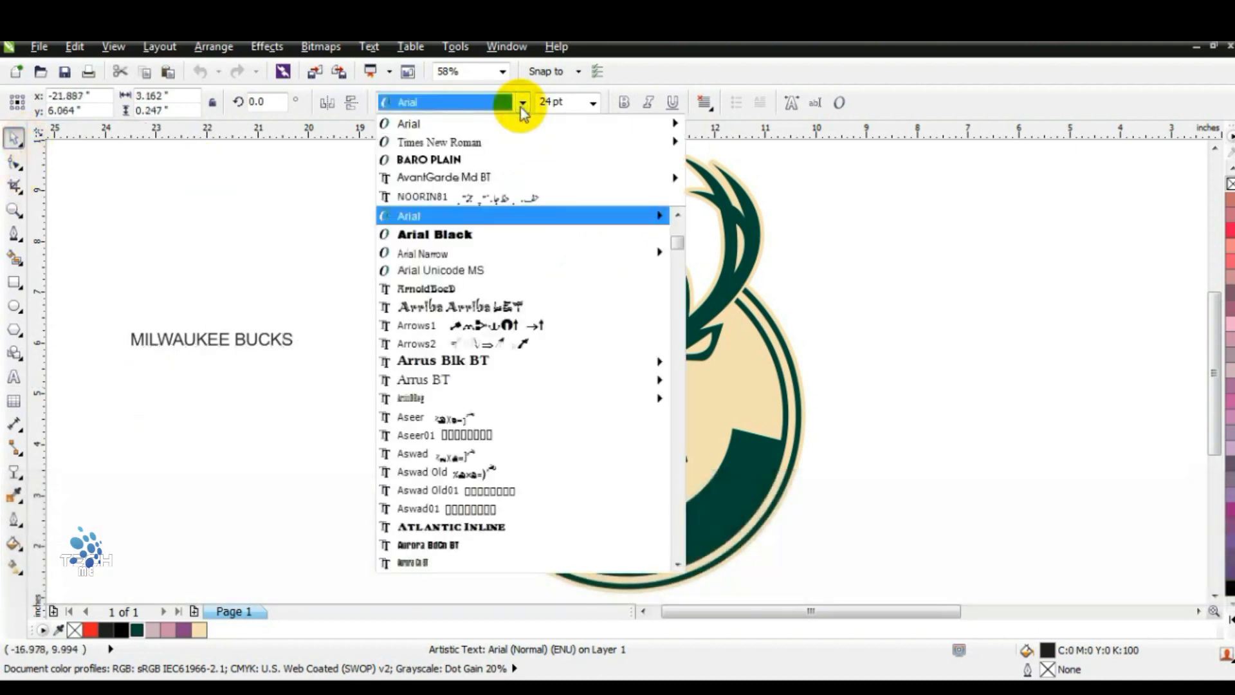
pyautogui.click(672, 502)
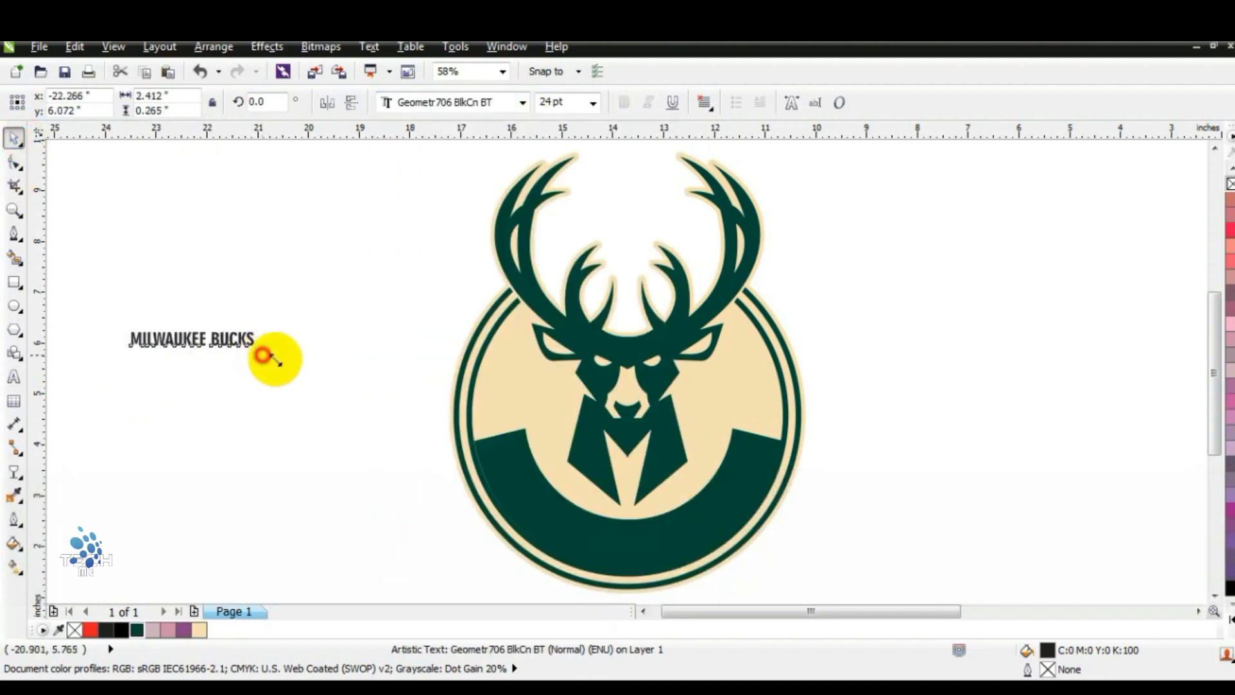
pyautogui.moveTo(265, 356); pyautogui.dragTo(395, 406)
pyautogui.click(368, 449)
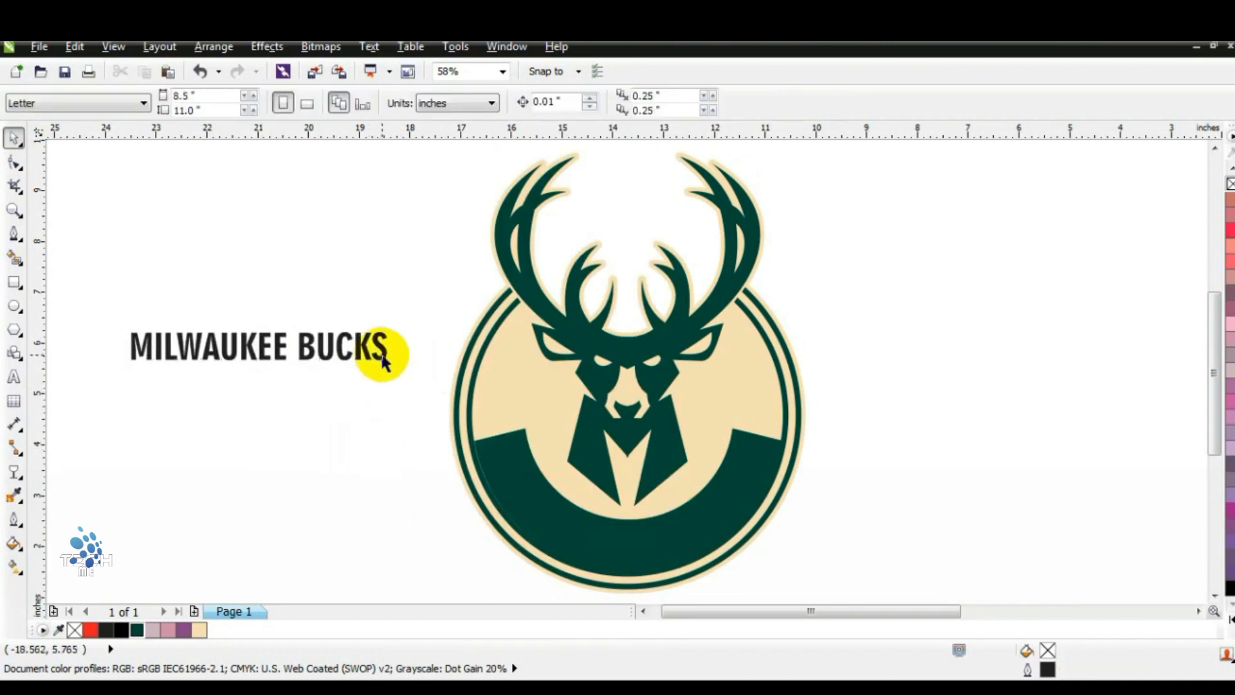
pyautogui.moveTo(394, 364); pyautogui.dragTo(438, 386)
pyautogui.press('shift')
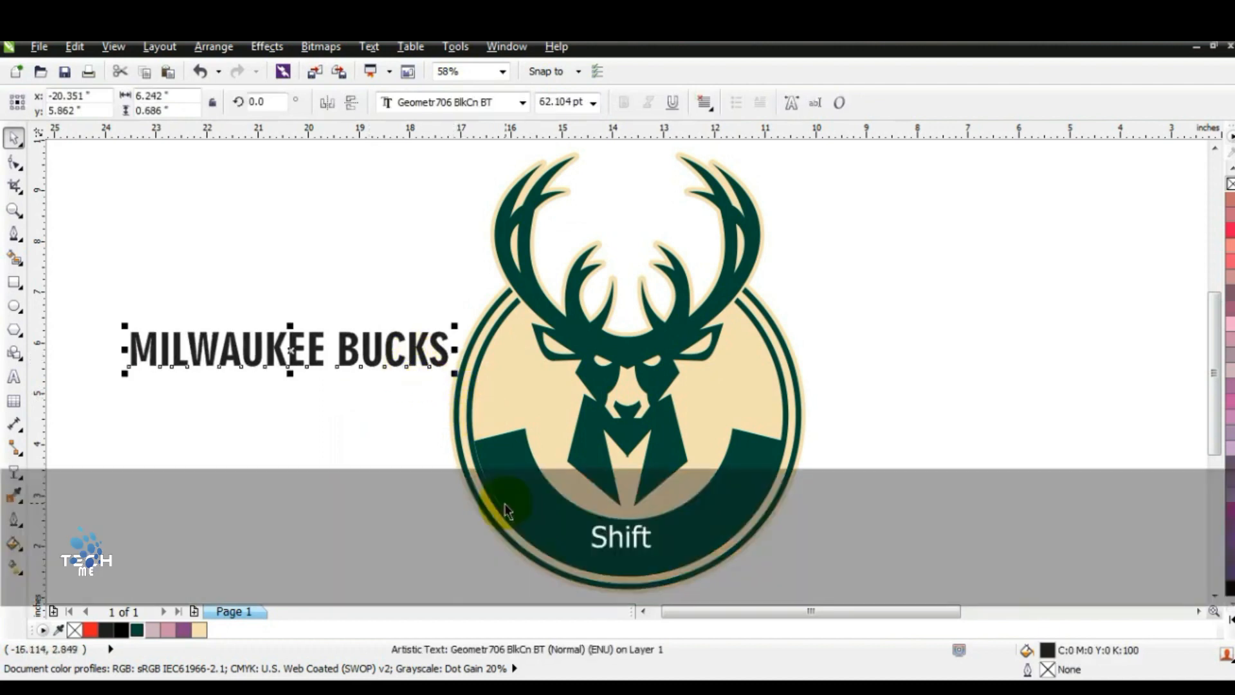
pyautogui.keyDown('shift'); pyautogui.click(496, 508); pyautogui.keyUp('shift')
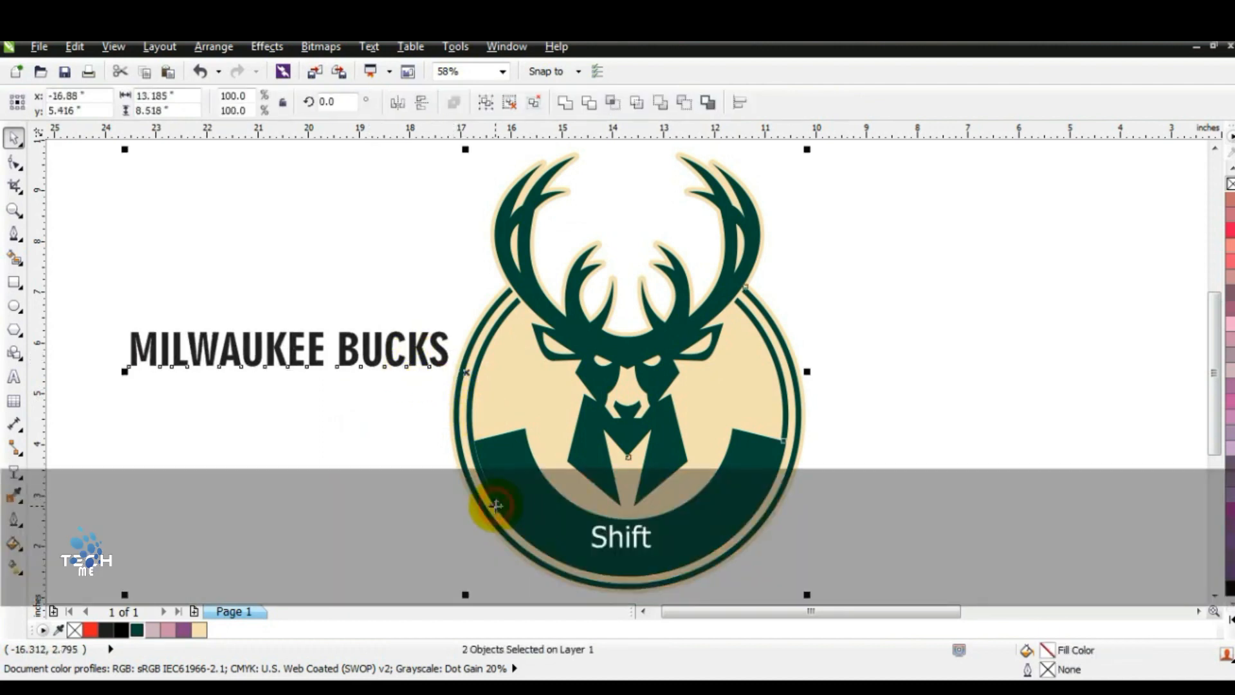
pyautogui.click(368, 47)
pyautogui.click(270, 226)
pyautogui.click(265, 225)
# Ungroup the green logo into separate objects and undo the accidental nudge of the ring.
pyautogui.click(523, 508)
pyautogui.click(453, 107)
pyautogui.click(276, 252)
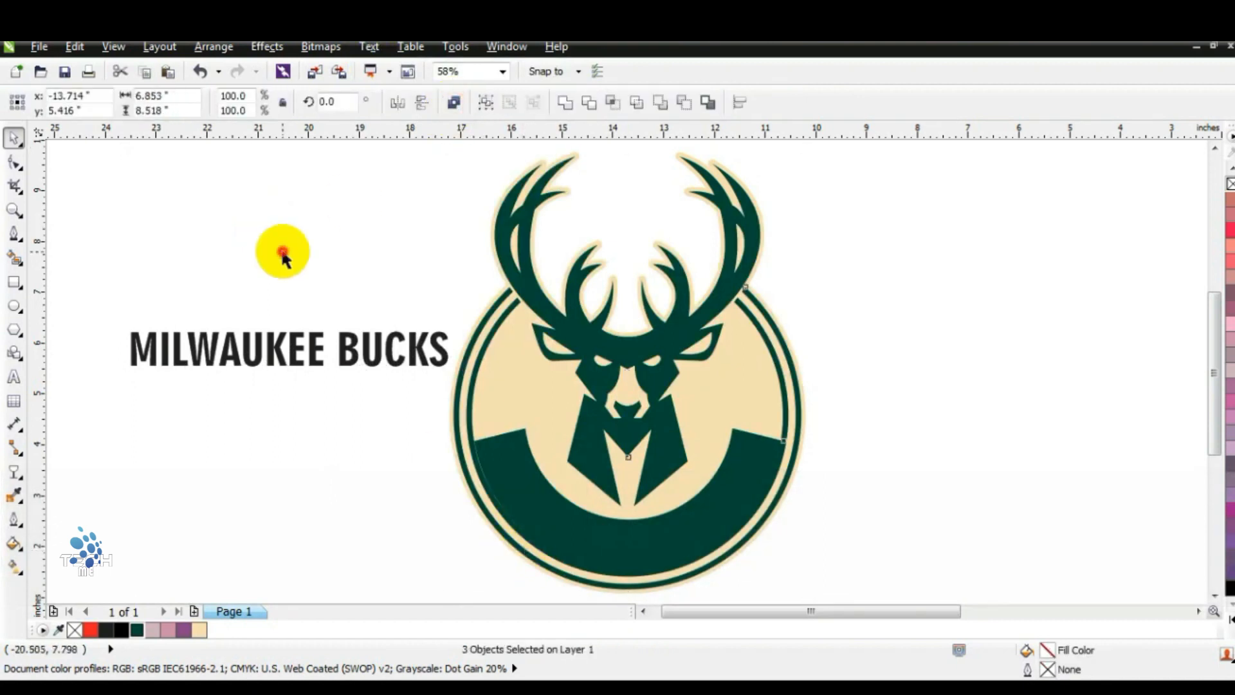
pyautogui.click(487, 515)
pyautogui.moveTo(475, 517); pyautogui.dragTo(471, 520)
pyautogui.hotkey('ctrl', 'z')
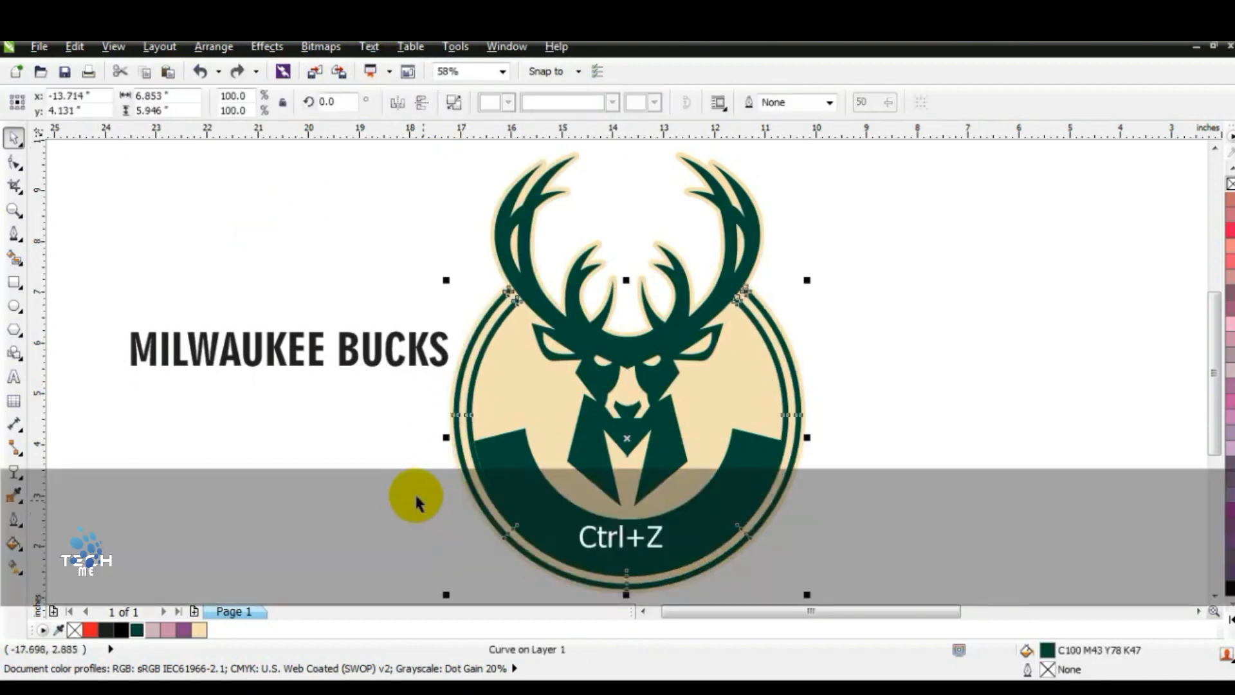
pyautogui.click(409, 494)
# Fit the MILWAUKEE BUCKS text to the path of the green ring so it curves along the lower band.
pyautogui.click(427, 362)
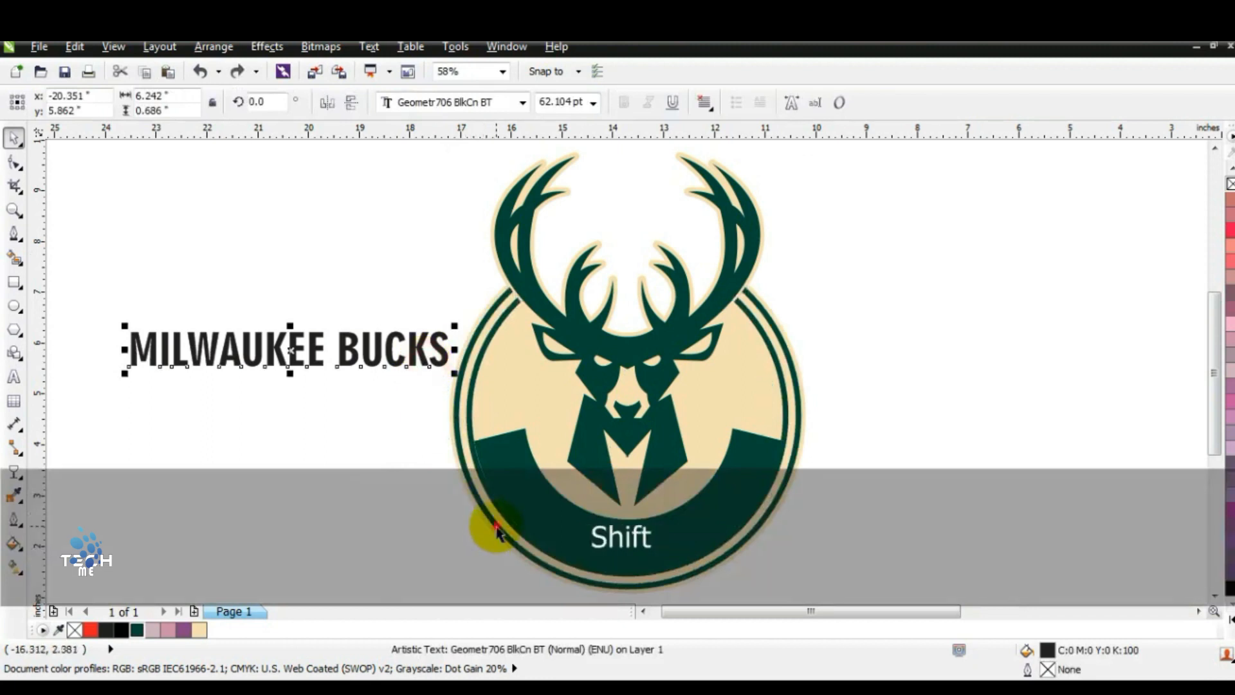
pyautogui.keyDown('shift'); pyautogui.click(497, 531); pyautogui.keyUp('shift')
pyautogui.click(380, 49)
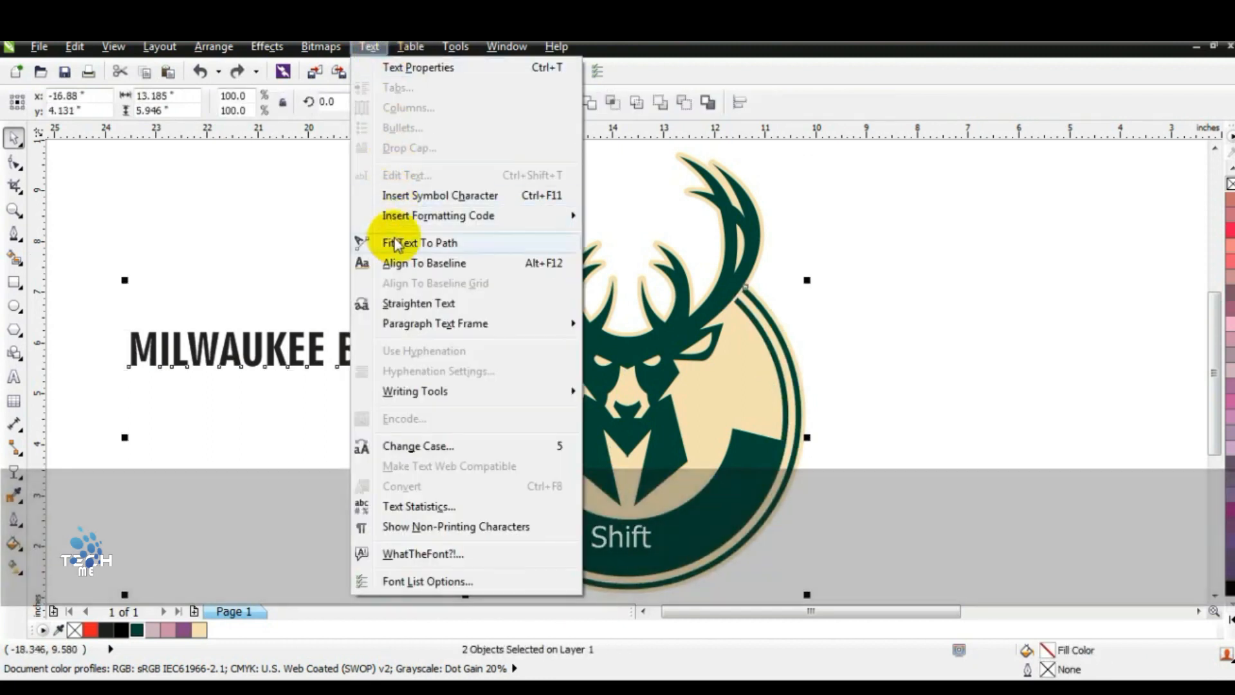
pyautogui.click(409, 240)
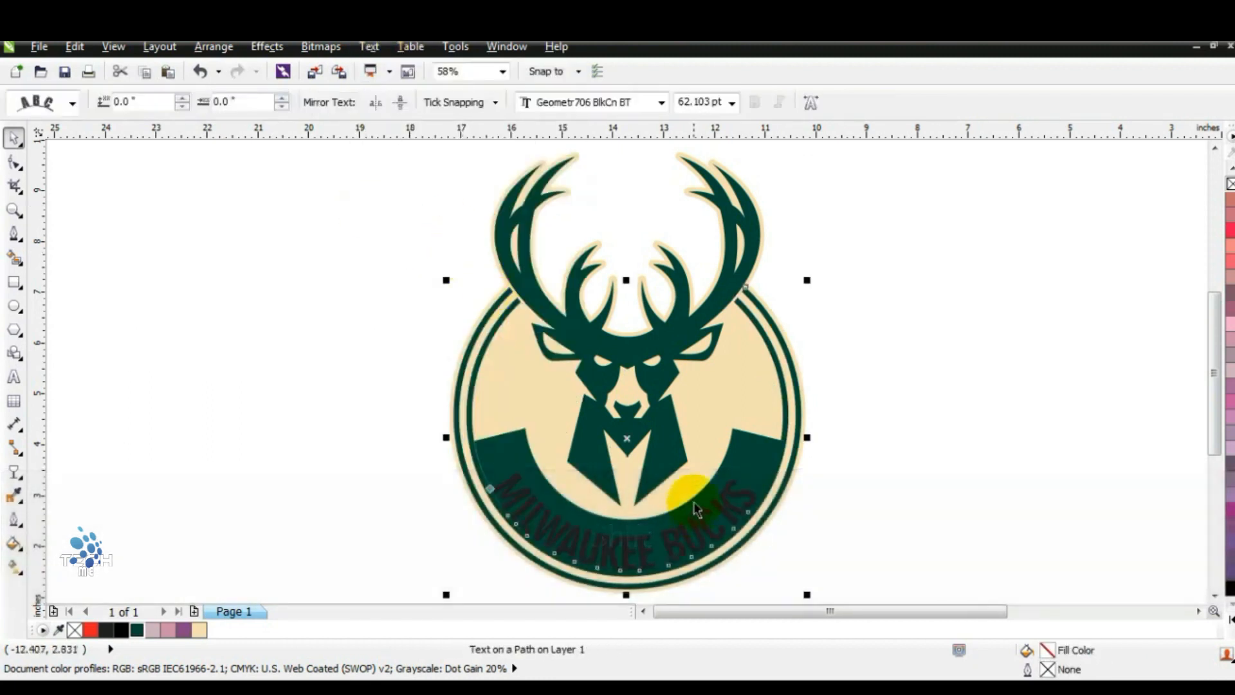
pyautogui.click(11, 168)
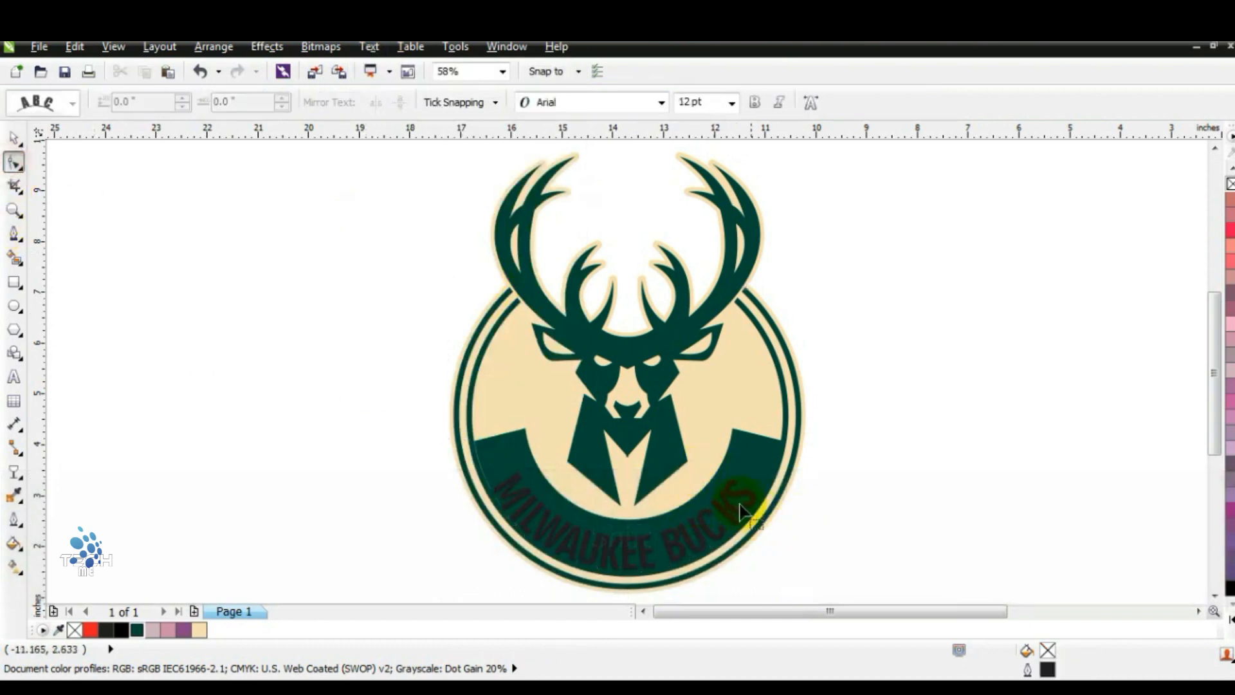
# Widen the letter spacing of MILWAUKEE BUCKS so it spans the green band, and convert the text to curves.
pyautogui.click(748, 508)
pyautogui.moveTo(788, 570)
pyautogui.mouseDown()
pyautogui.moveTo(806, 560)
pyautogui.moveTo(789, 577)
pyautogui.moveTo(804, 586)
pyautogui.mouseUp()
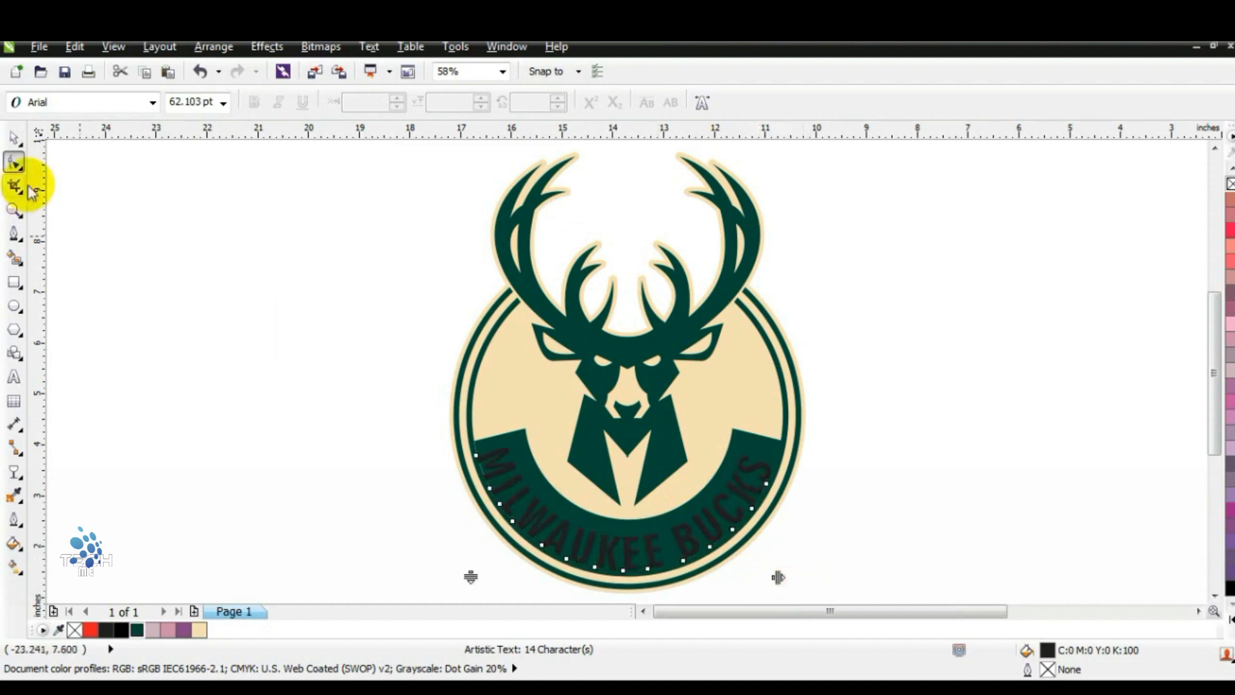
pyautogui.click(14, 138)
pyautogui.click(214, 46)
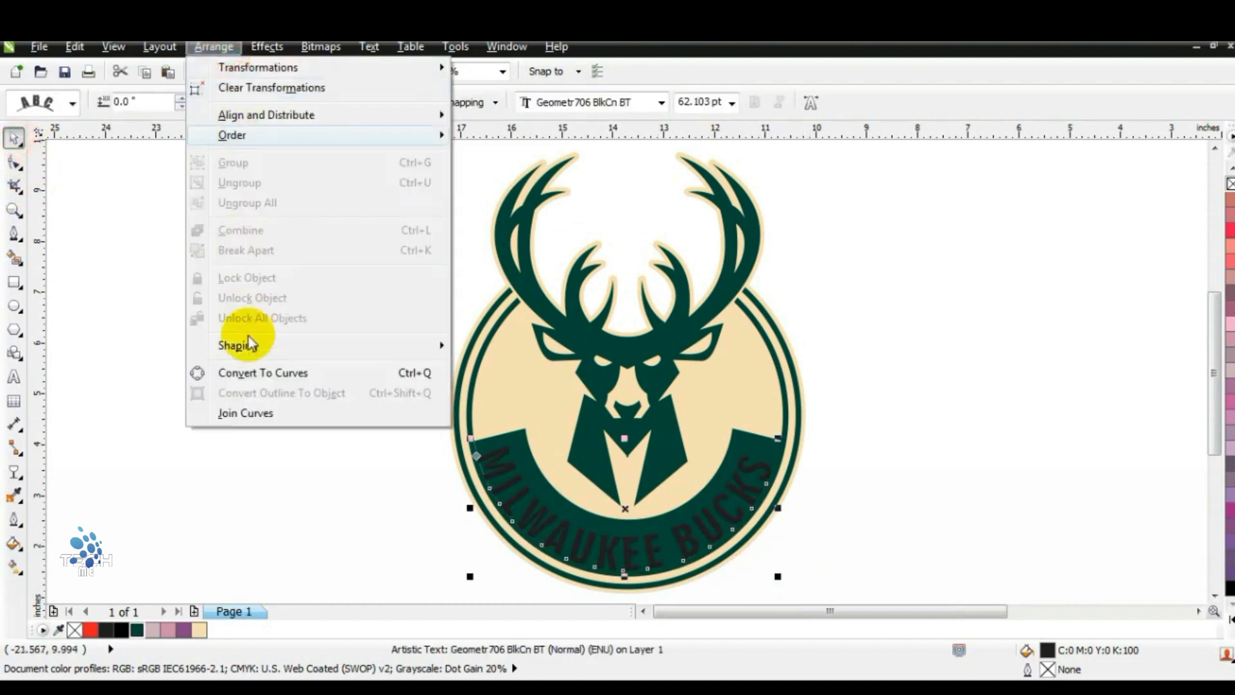
pyautogui.click(212, 373)
pyautogui.click(183, 400)
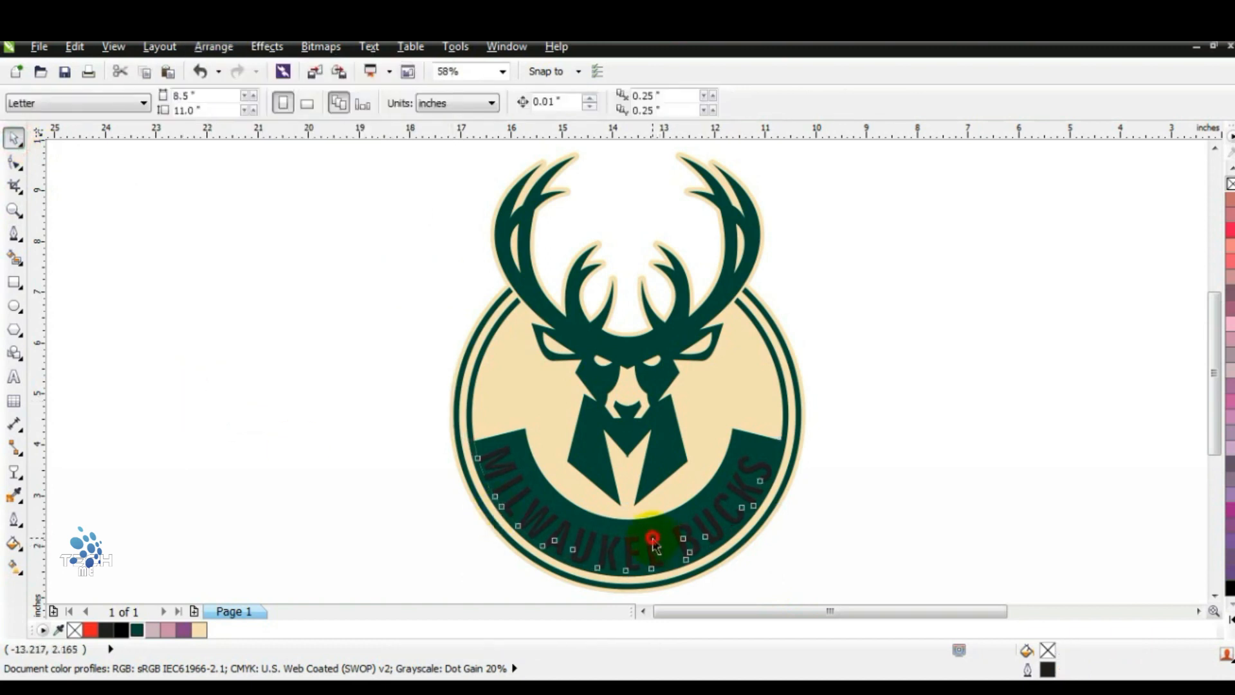
# Narrow the curved lettering to about 5.7 inches wide, keeping it centred, and fill it with white.
pyautogui.keyDown('ctrl'); pyautogui.click(652, 533); pyautogui.keyUp('ctrl')
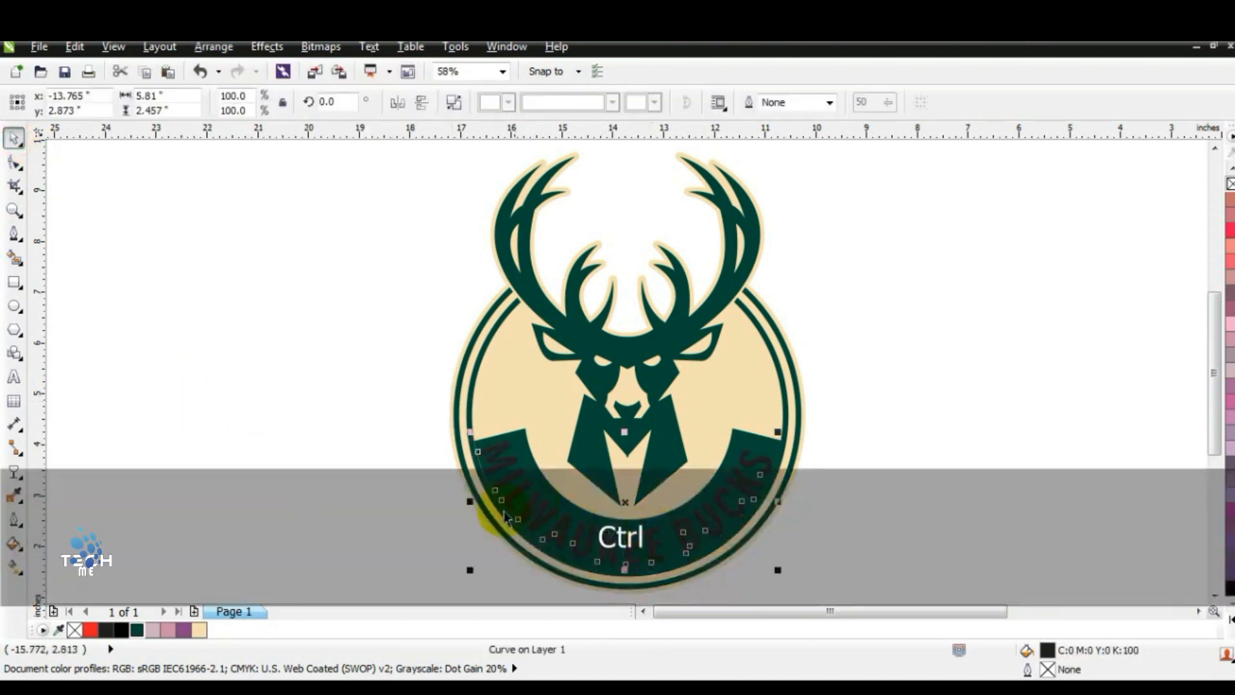
pyautogui.moveTo(470, 501); pyautogui.dragTo(473, 502)
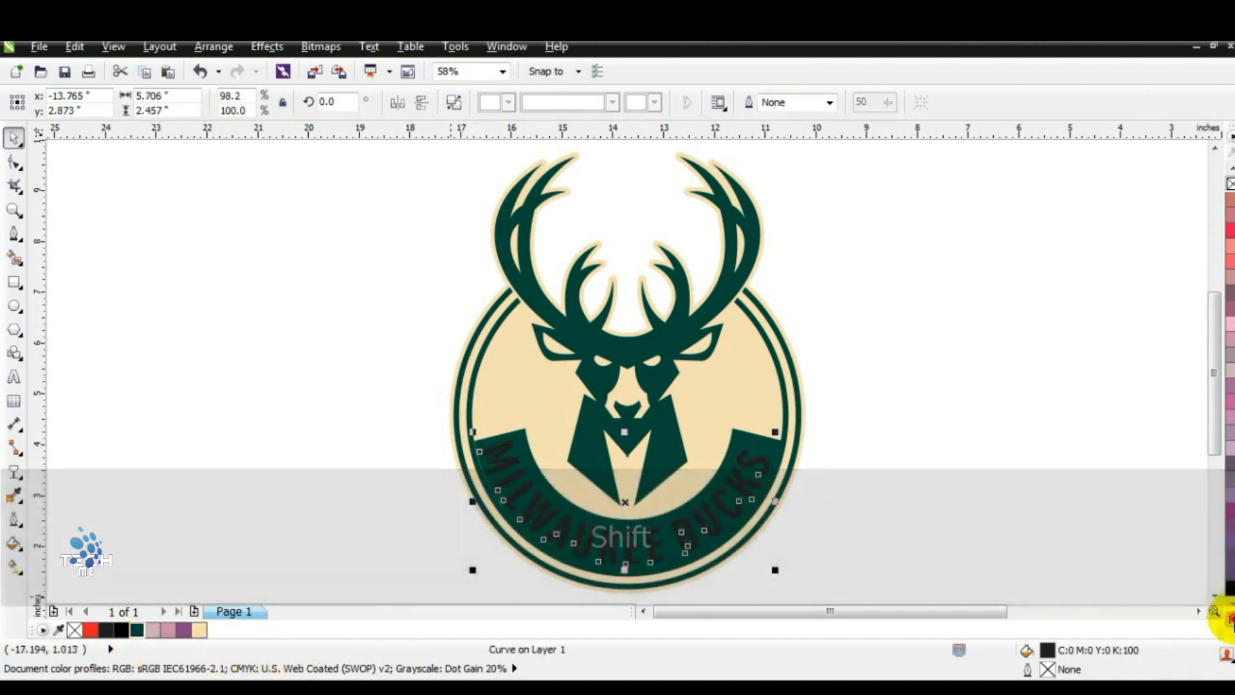
pyautogui.click(1229, 617)
pyautogui.click(1180, 341)
pyautogui.click(908, 438)
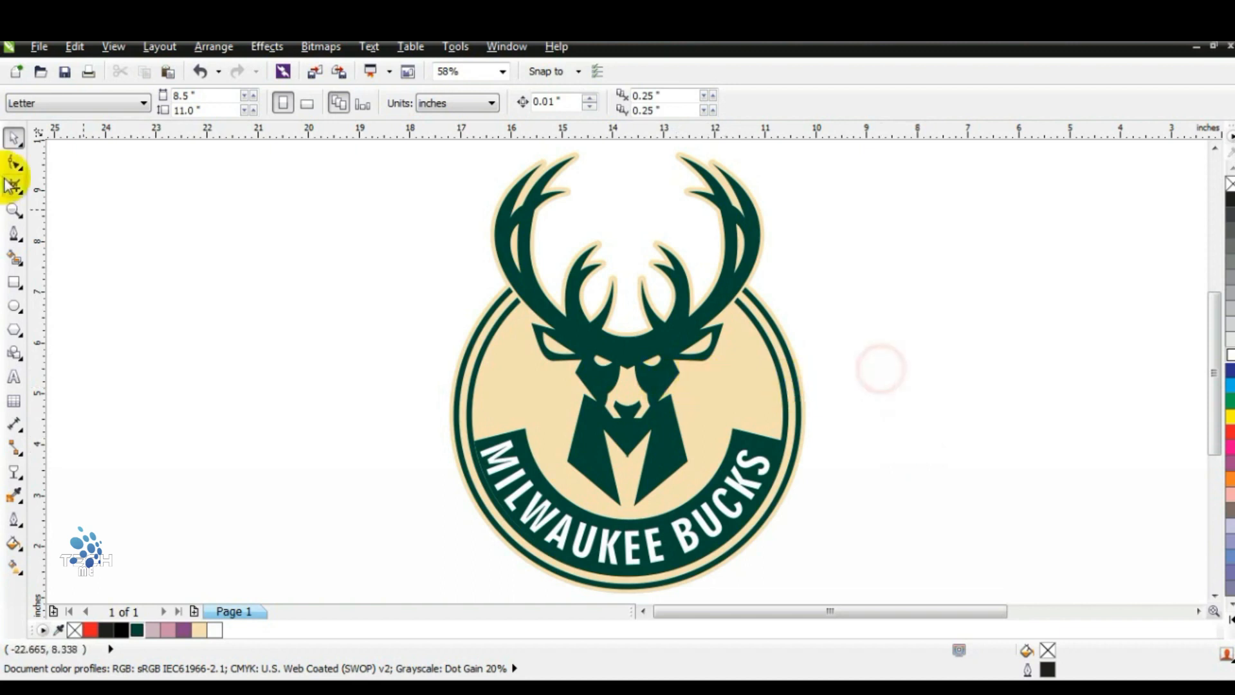
# Place a copy of the green deer beside the logo and break it apart into separate shapes.
pyautogui.click(13, 208)
pyautogui.click(658, 377)
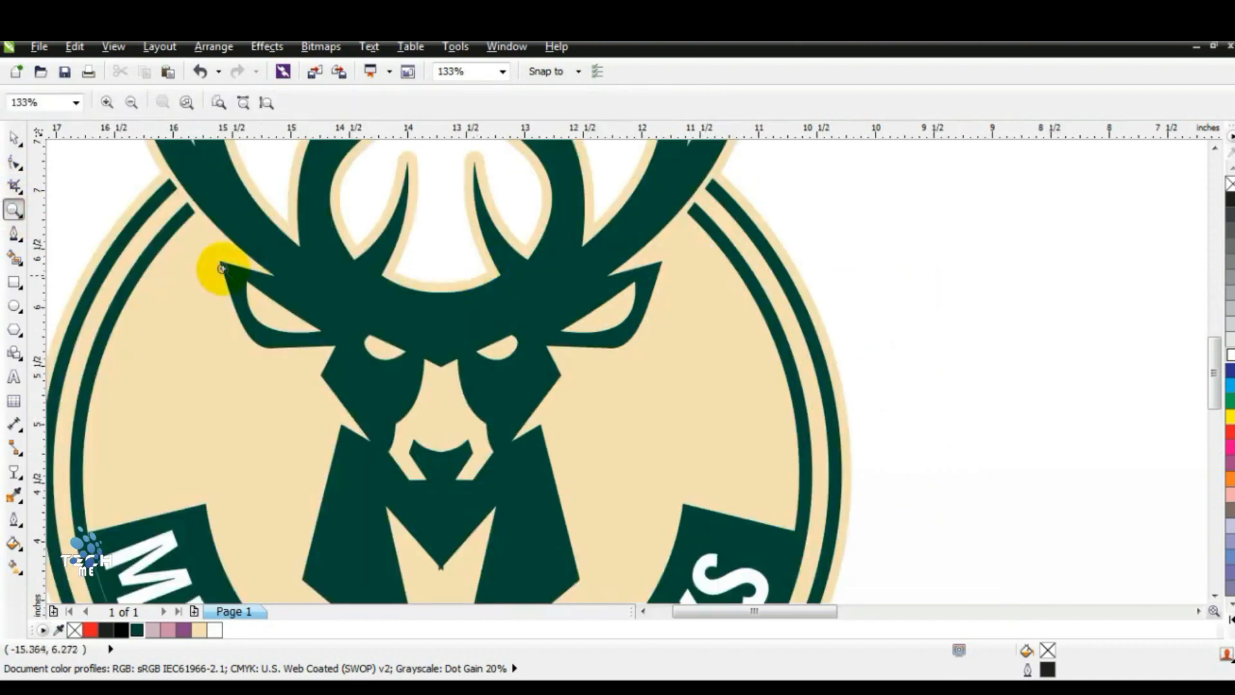
pyautogui.click(14, 137)
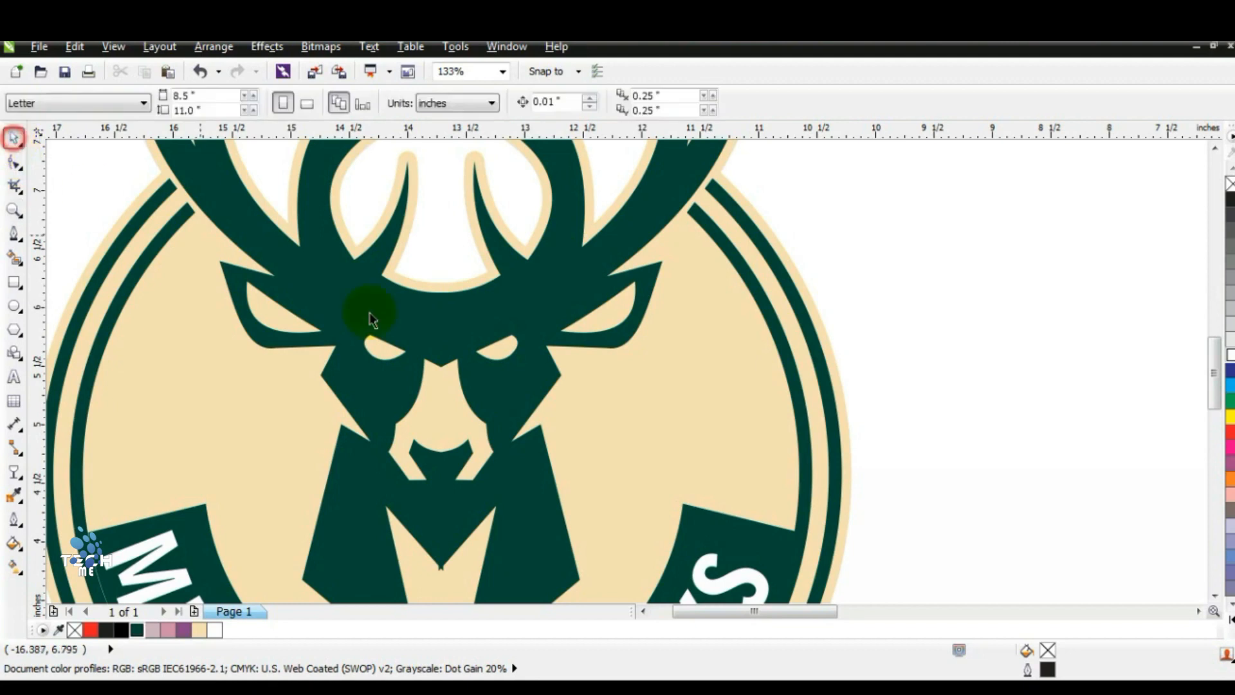
pyautogui.scroll(-2, 601, 345)
pyautogui.press('Escape')
pyautogui.click(571, 313)
pyautogui.moveTo(570, 313); pyautogui.dragTo(902, 332)
pyautogui.click(1119, 353)
# Fill the copy's five ear, eye and muzzle shapes with white and align them as a front group over the logo's face.
pyautogui.moveTo(1059, 287); pyautogui.dragTo(725, 402)
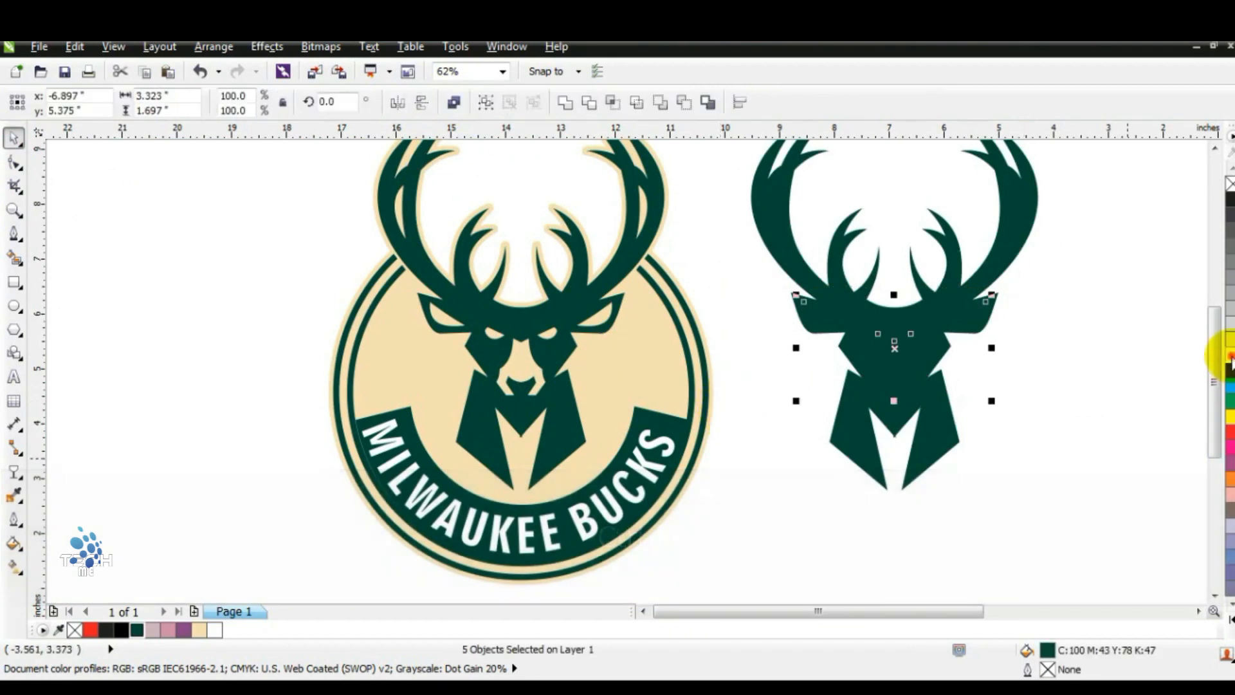
pyautogui.click(1230, 357)
pyautogui.hotkey('ctrl', 'g')
pyautogui.hotkey('shift', 'pageup')
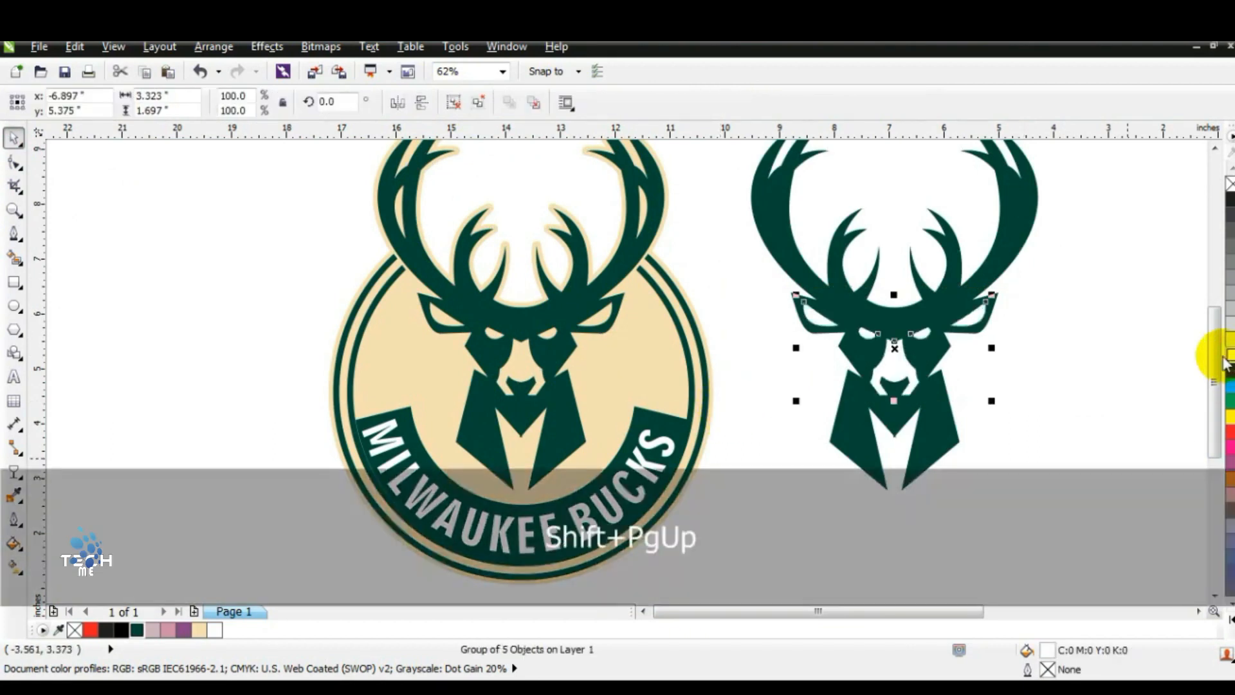
pyautogui.keyDown('shift'); pyautogui.click(553, 400); pyautogui.keyUp('shift')
pyautogui.click(244, 404)
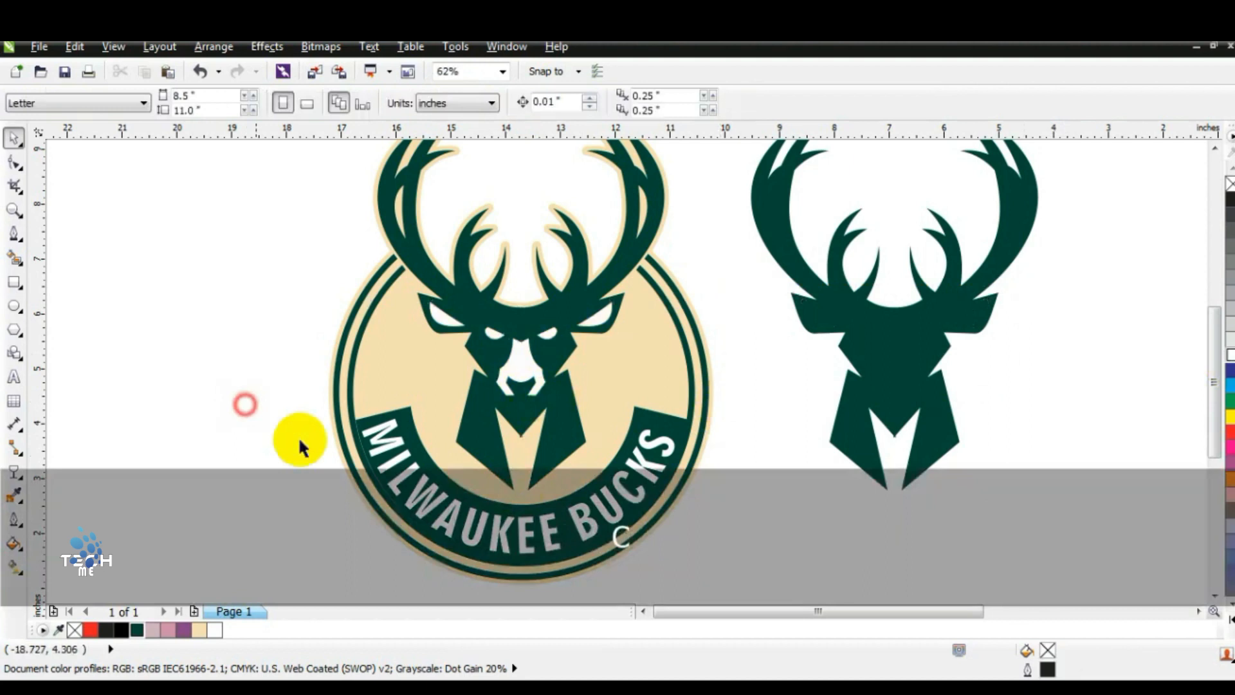
# Delete the leftover deer copy and other spare artwork around the logo, and select the whole finished logo.
pyautogui.press('F3')
pyautogui.press('Escape')
pyautogui.click(721, 475)
pyautogui.press('Delete')
pyautogui.click(703, 512)
pyautogui.moveTo(606, 268); pyautogui.dragTo(918, 404)
pyautogui.press('Delete')
pyautogui.moveTo(863, 268); pyautogui.dragTo(1126, 552)
pyautogui.click(1020, 496)
pyautogui.press('Delete')
pyautogui.moveTo(684, 541); pyautogui.dragTo(287, 213)
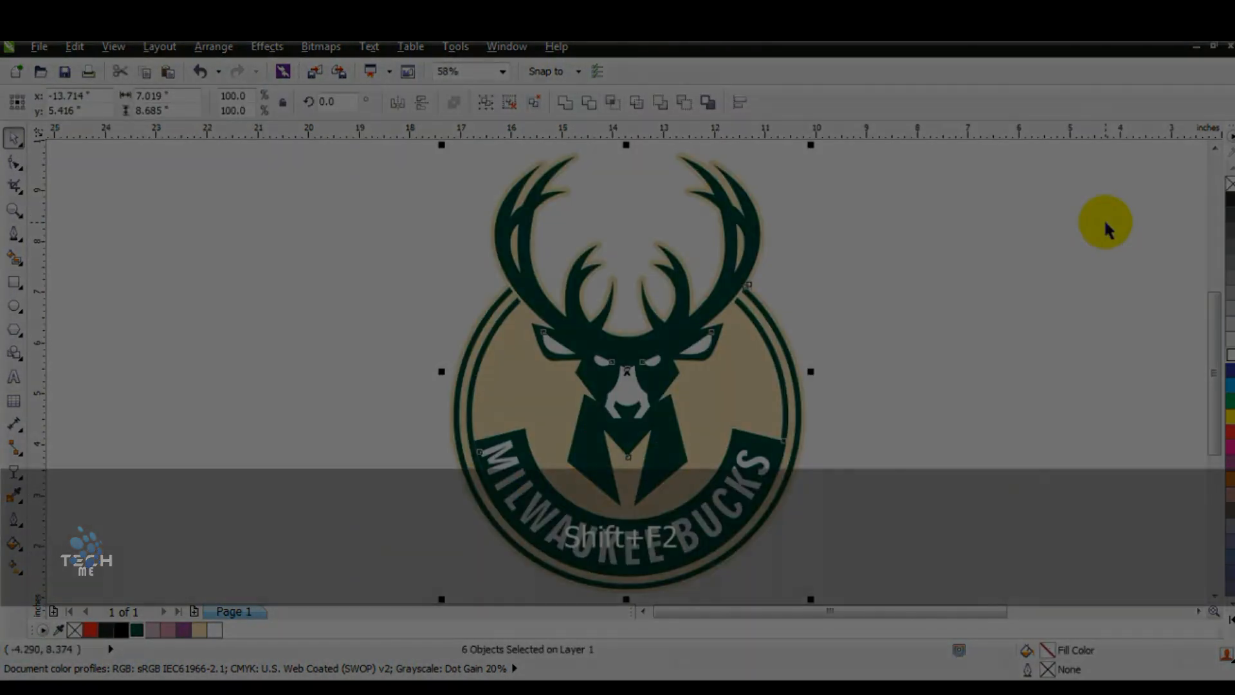